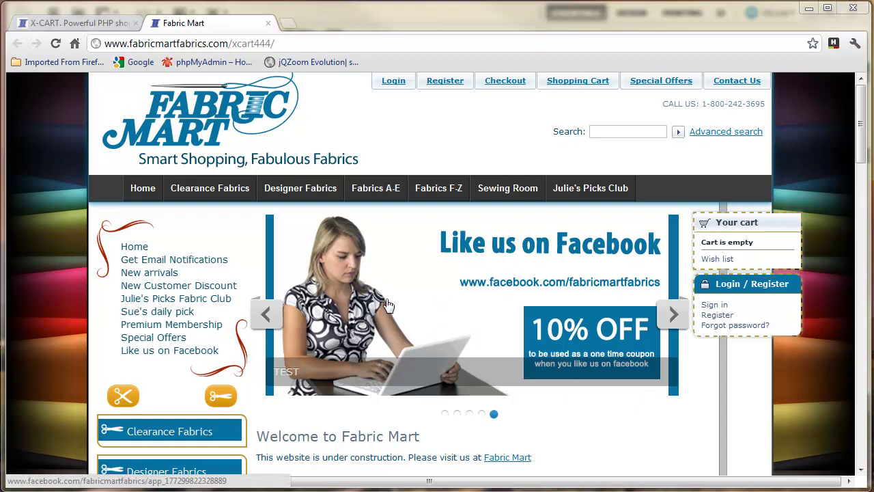
Step: Examine the storefront home page's image slider banners and the static Silk Dupioni banner above the featured products
click(675, 314)
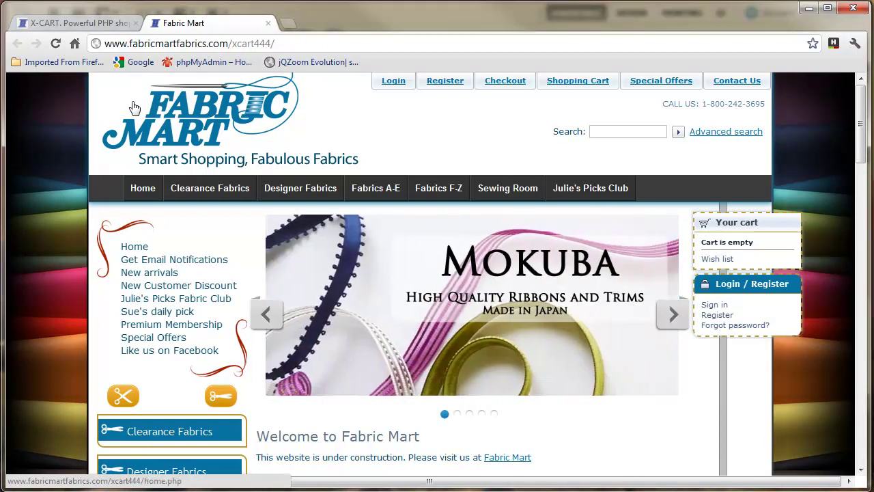
click(55, 42)
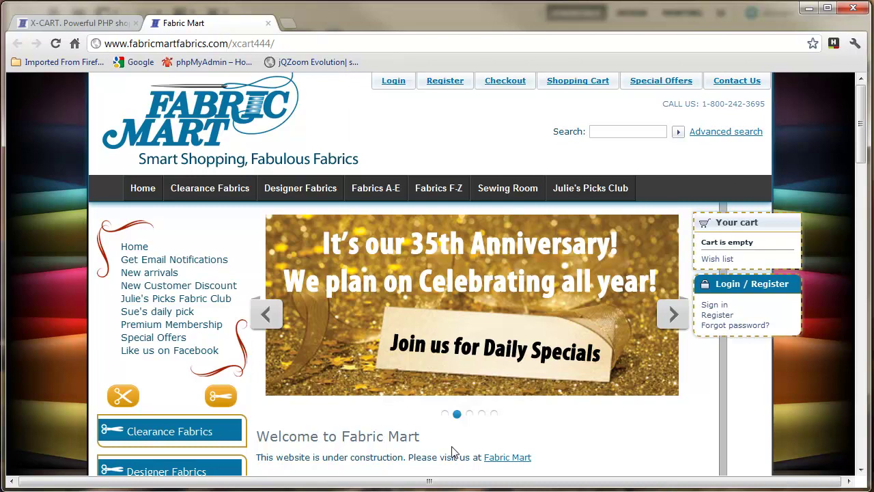
scroll(452, 447, down, 7)
scroll(454, 452, up, 2)
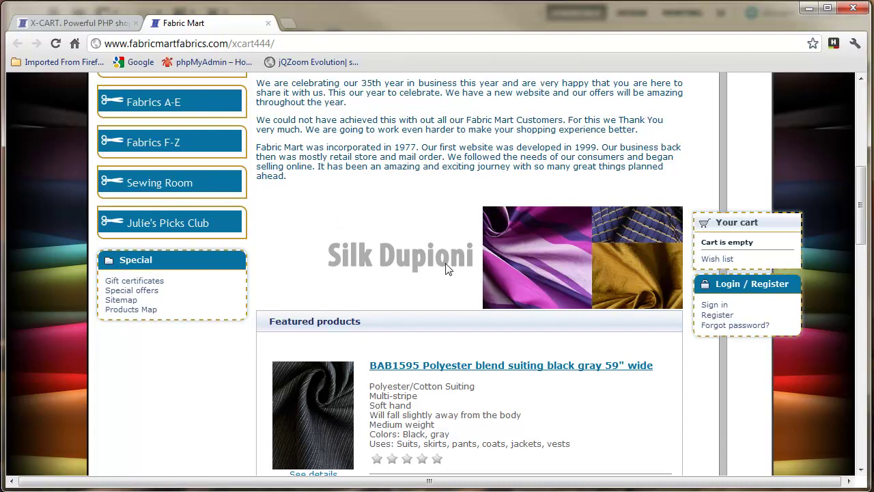
scroll(470, 342, up, 6)
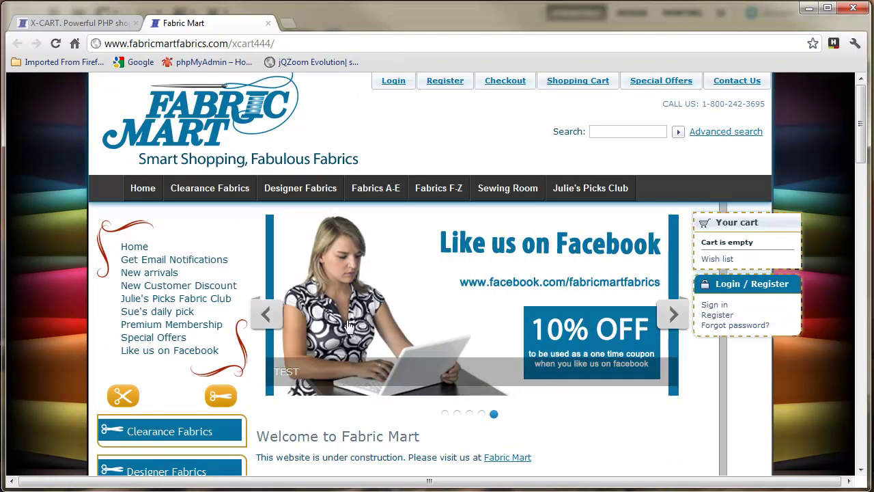
click(267, 313)
click(673, 314)
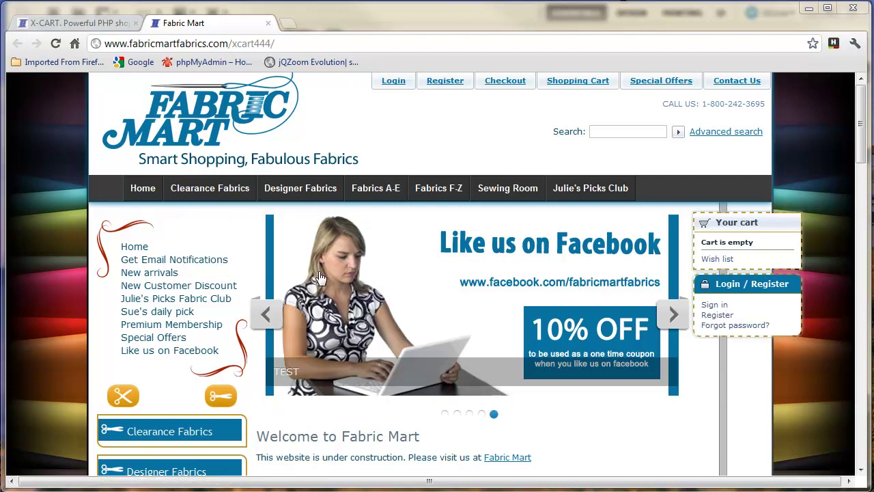
Step: Switch to the X-Cart admin and review each banner's position, link, caption and section settings in Banner Management
click(101, 24)
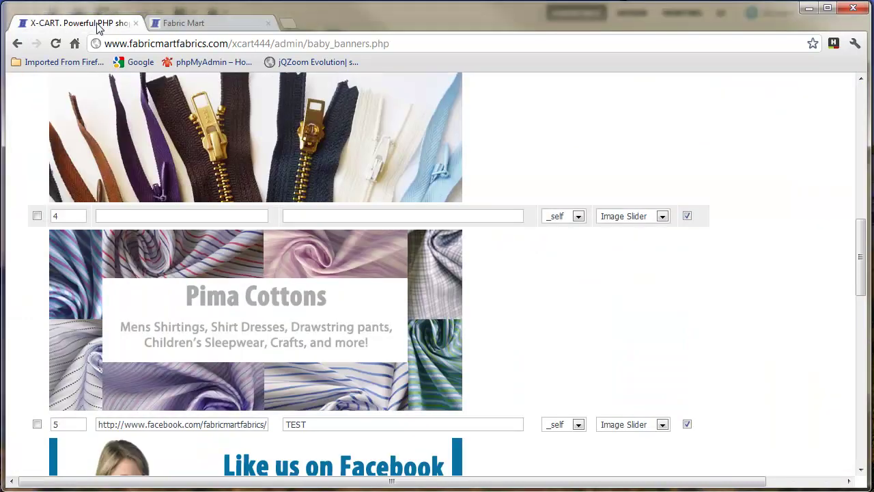
scroll(535, 360, up, 2)
scroll(536, 360, up, 6)
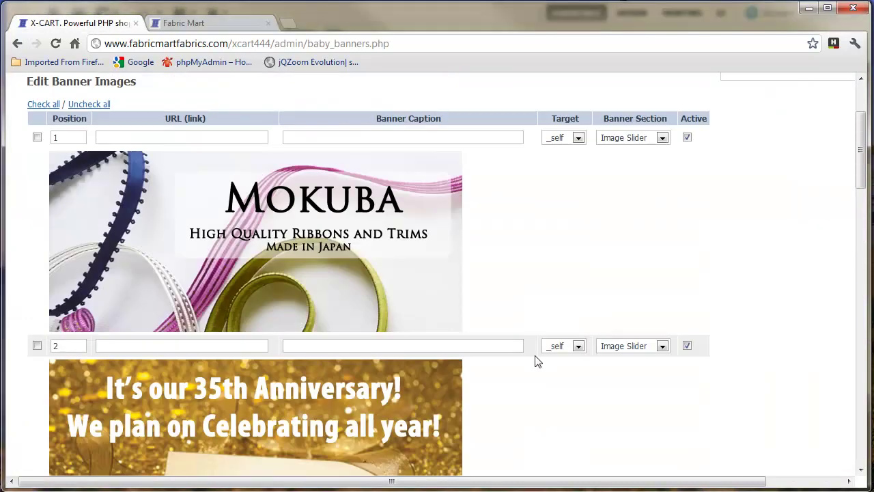
mouse_move(498, 119)
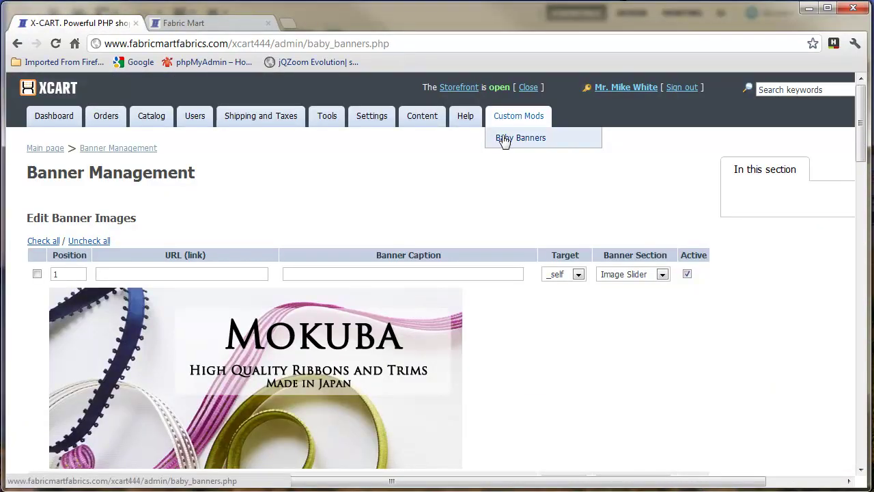
scroll(577, 428, down, 2)
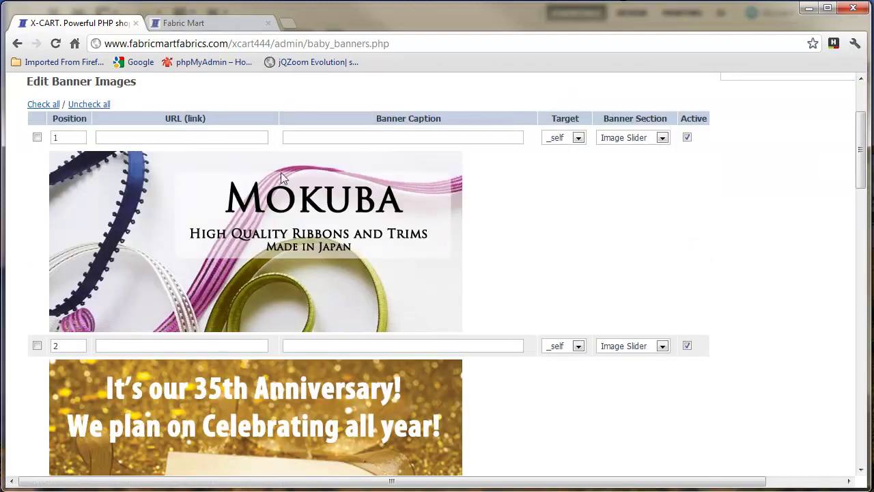
scroll(483, 289, down, 2)
scroll(294, 338, down, 12)
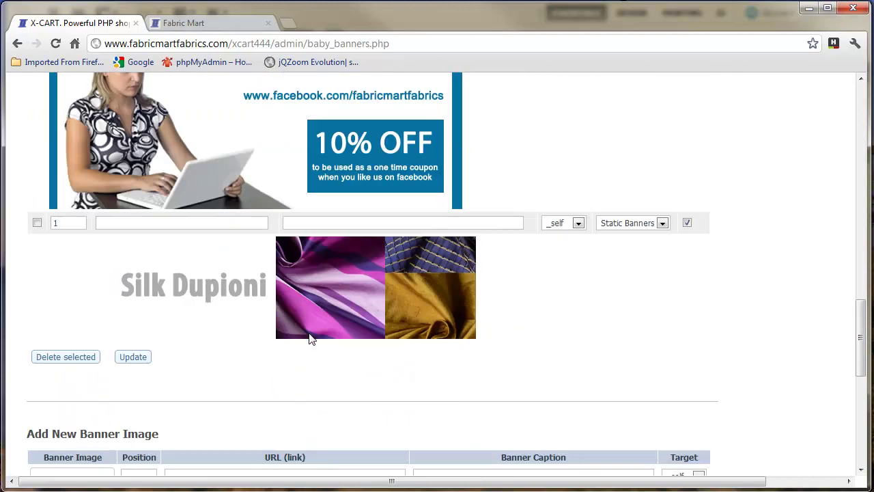
scroll(309, 339, up, 2)
drag(316, 150, 245, 150)
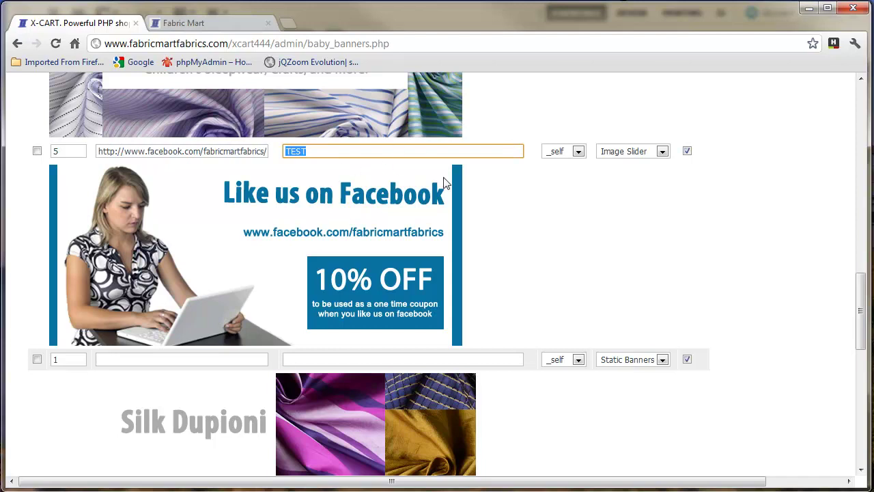
scroll(376, 223, up, 6)
scroll(635, 411, up, 4)
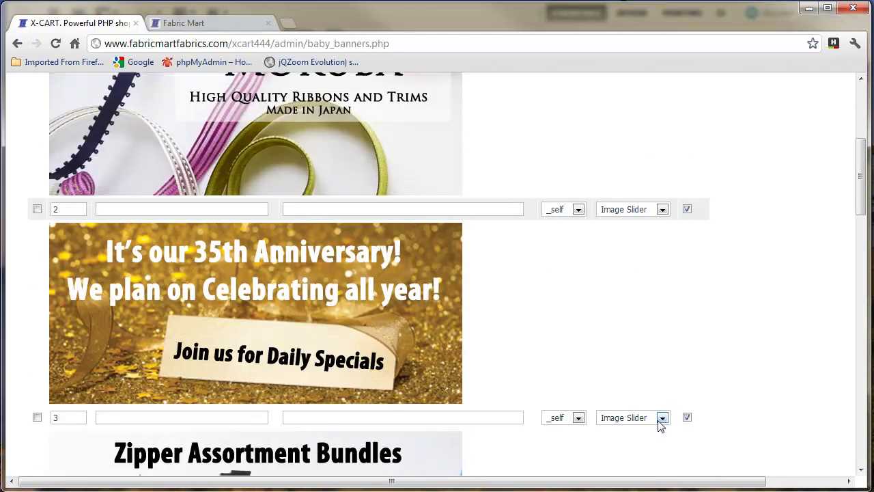
scroll(686, 370, up, 4)
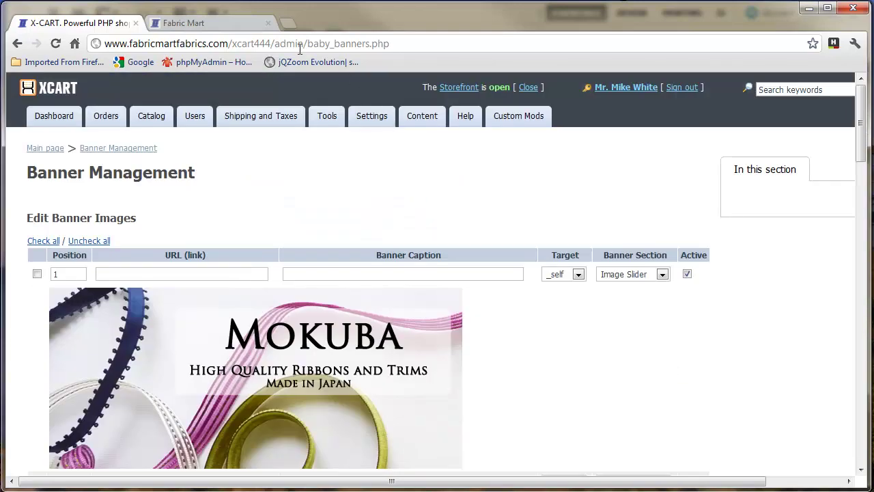
Step: Switch to the Fabric Mart storefront, inspect the Facebook banner's TEST caption element and enlarge the inspector pane
click(240, 30)
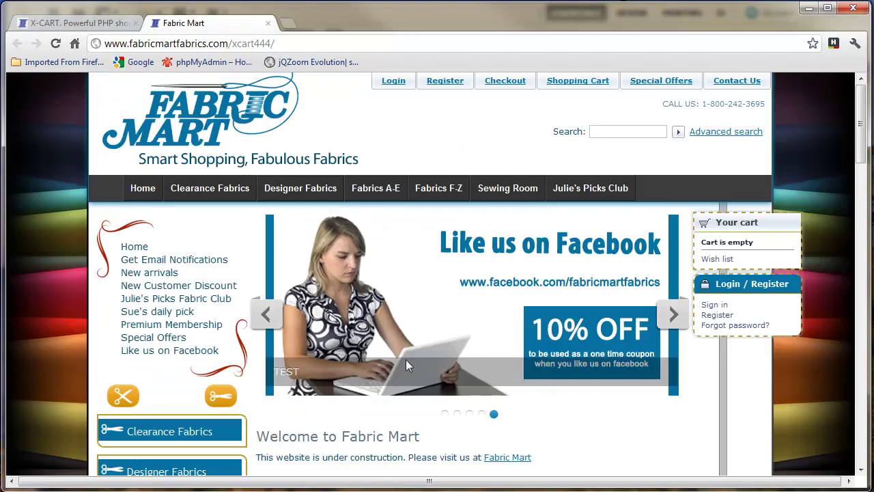
drag(858, 135, 856, 156)
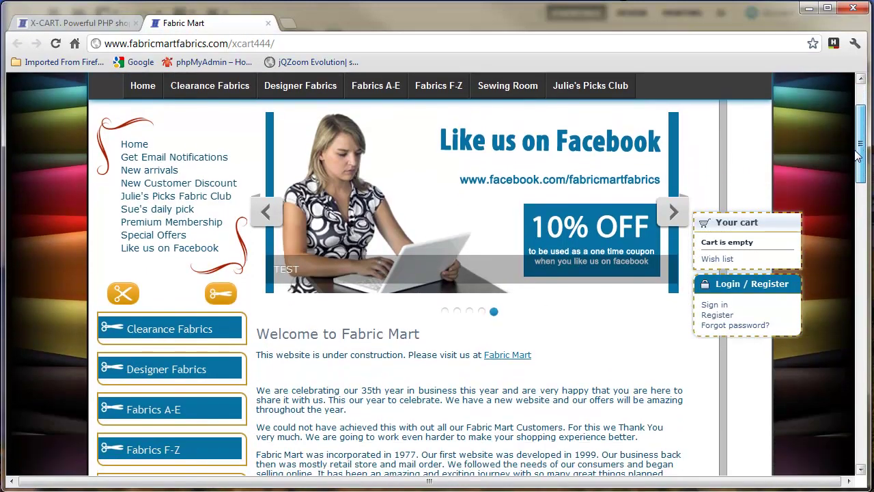
right_click(325, 270)
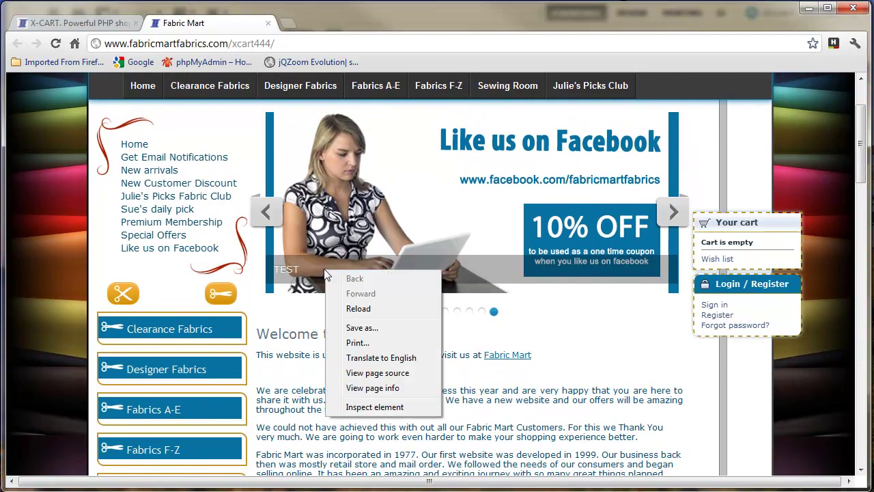
click(369, 407)
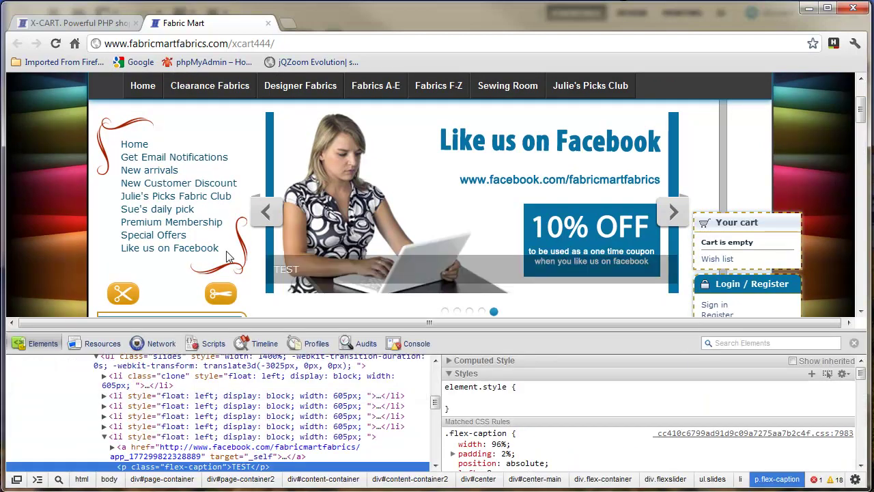
drag(419, 328, 420, 258)
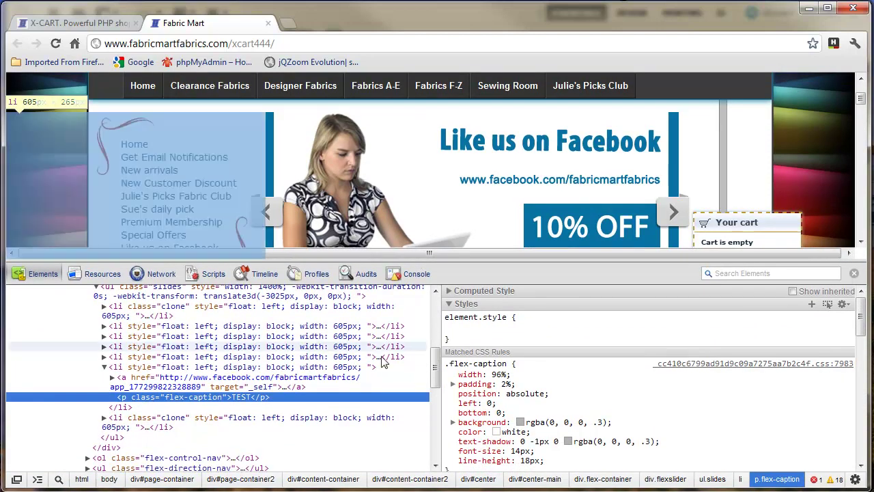
drag(862, 104, 795, 124)
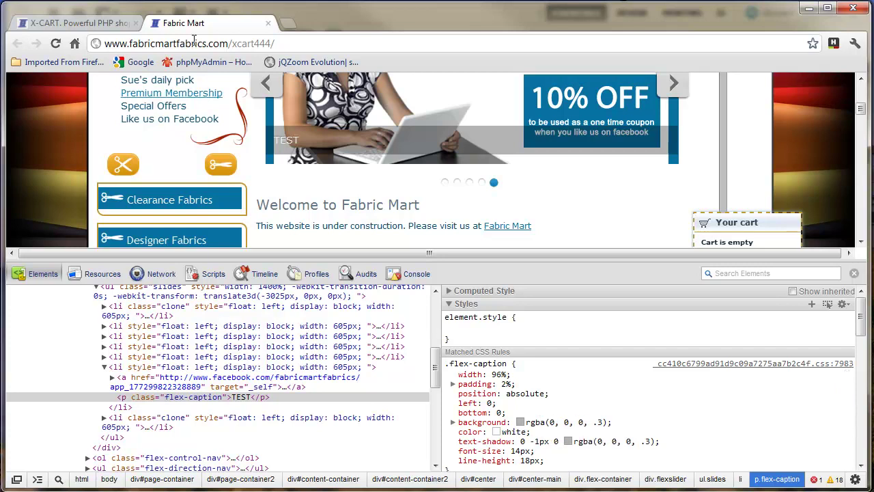
scroll(225, 222, up, 3)
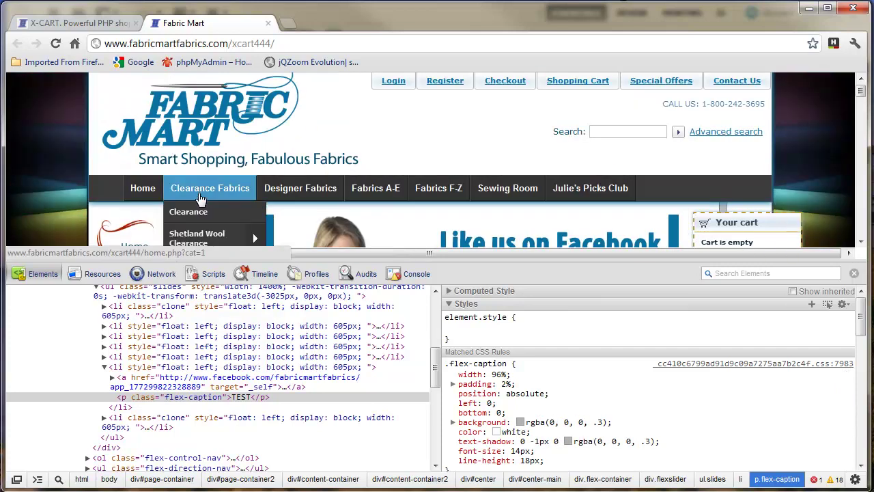
scroll(226, 161, down, 2)
scroll(226, 162, down, 2)
scroll(221, 160, up, 2)
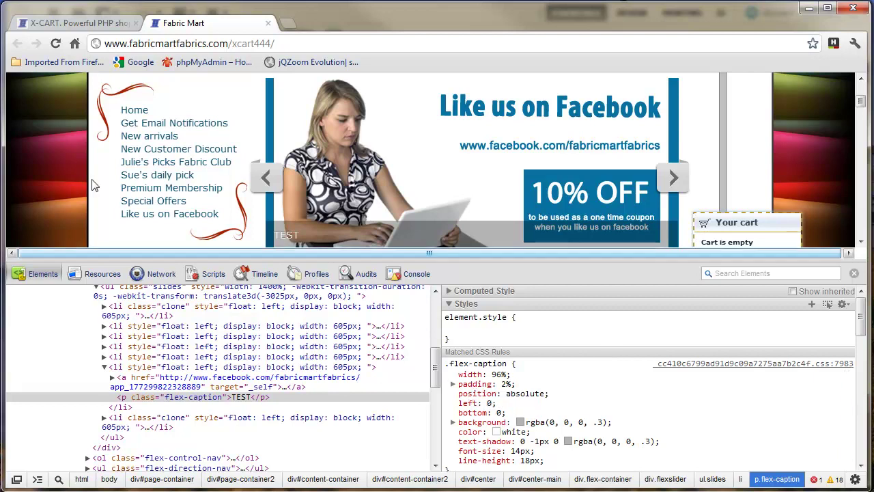
Step: In the X-Cart admin's General settings, disable the speed-up tool for CSS under Optimization settings and save the change
click(86, 24)
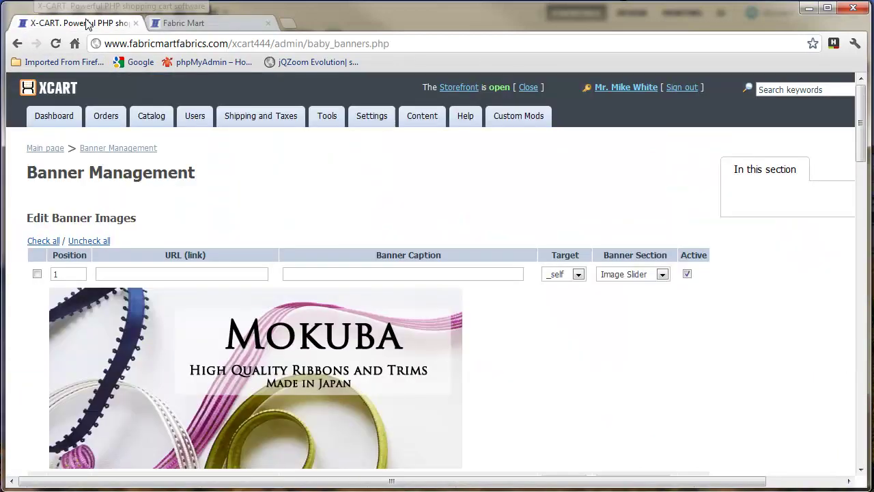
mouse_move(318, 111)
mouse_move(372, 116)
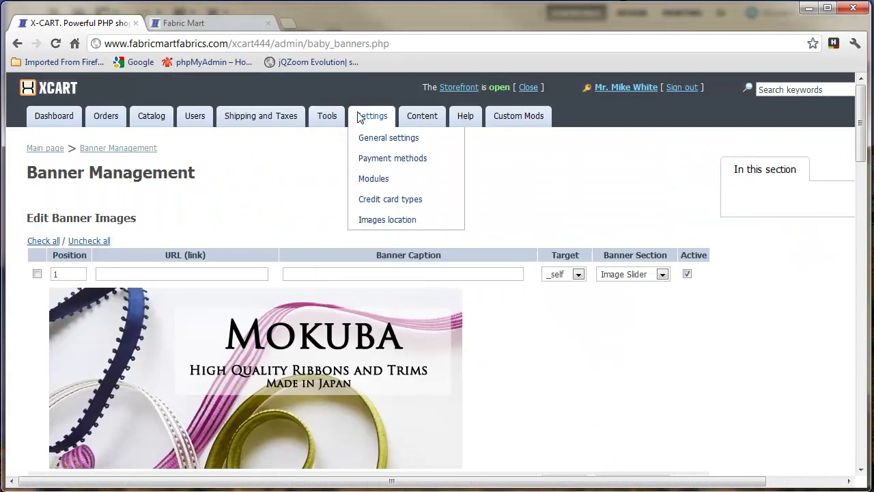
click(389, 145)
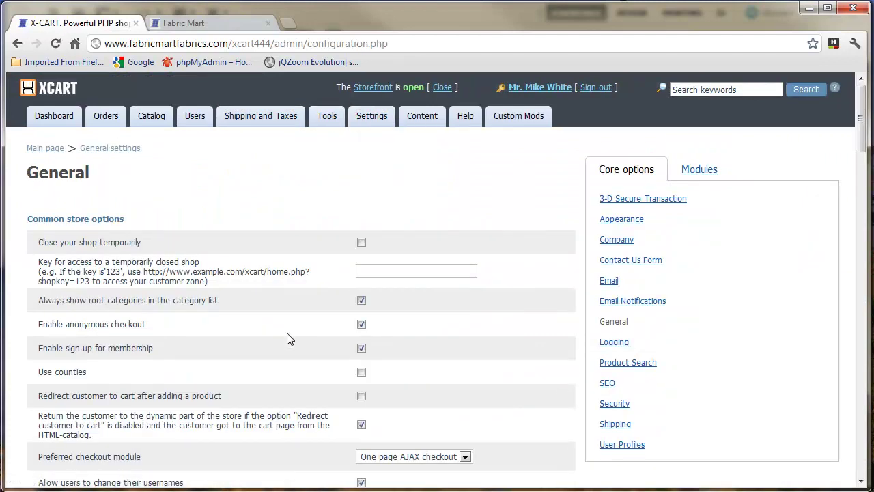
scroll(287, 335, down, 6)
scroll(286, 344, down, 10)
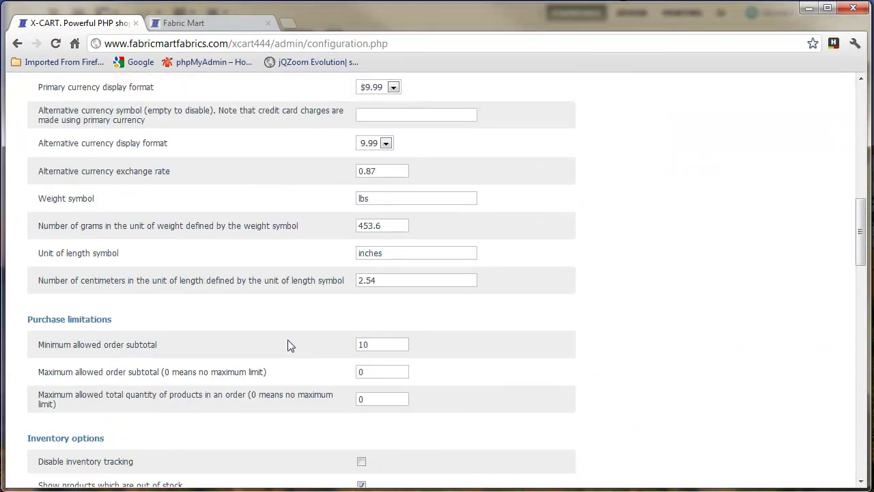
scroll(287, 345, down, 8)
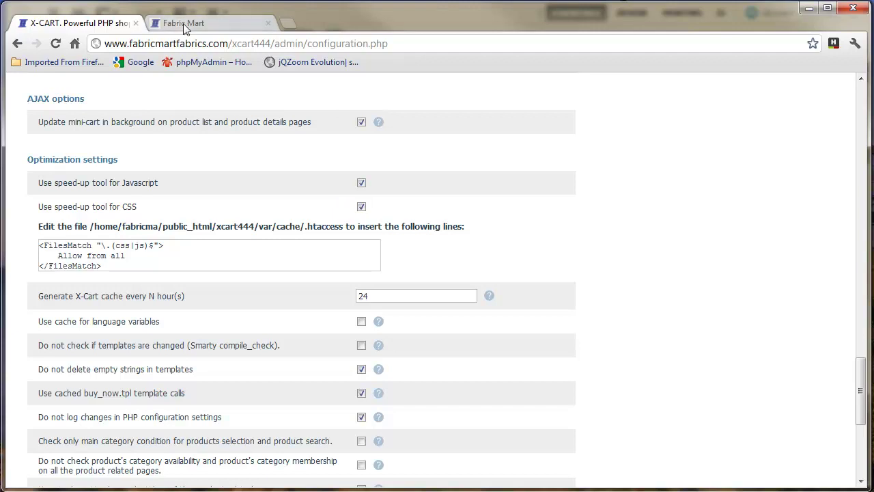
click(361, 207)
click(85, 462)
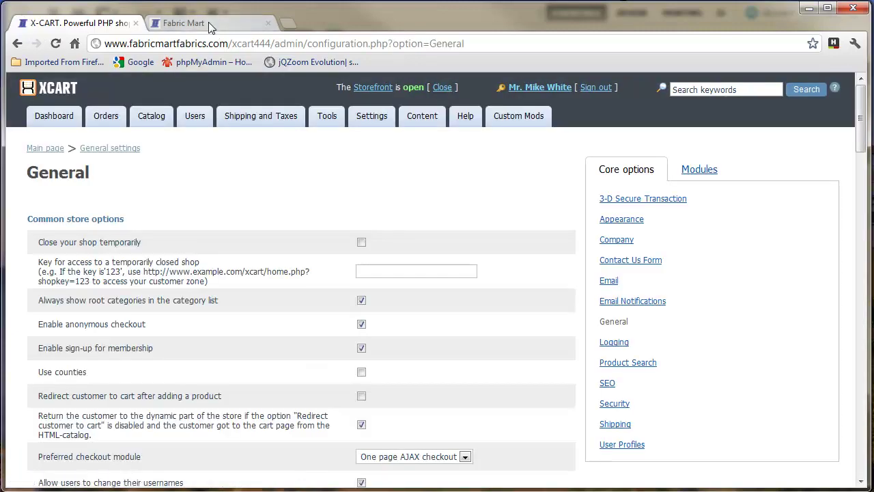
Step: Reload the Fabric Mart storefront and inspect the Facebook banner's TEST caption for the stylesheet that defines it
click(183, 23)
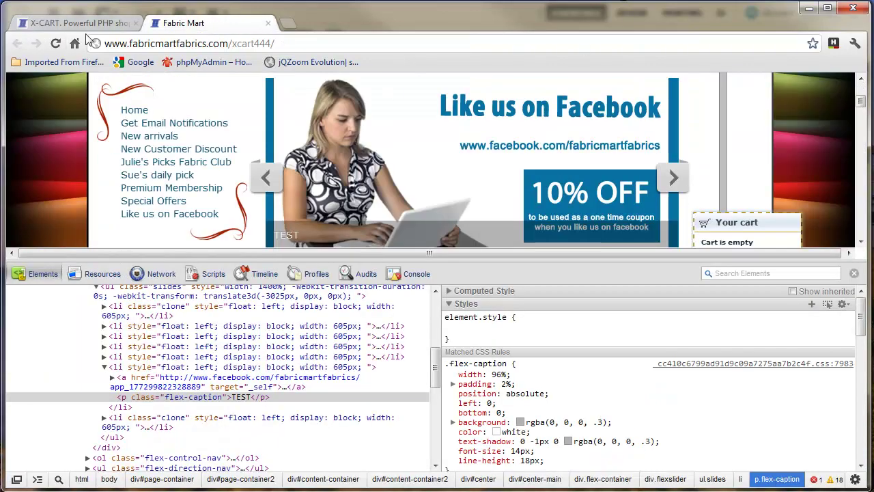
click(56, 45)
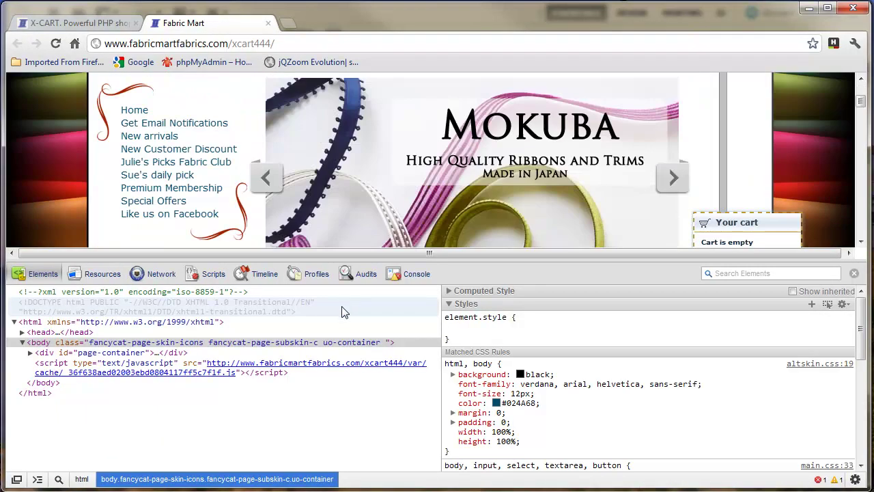
scroll(477, 208, down, 2)
scroll(473, 207, up, 2)
scroll(669, 188, down, 2)
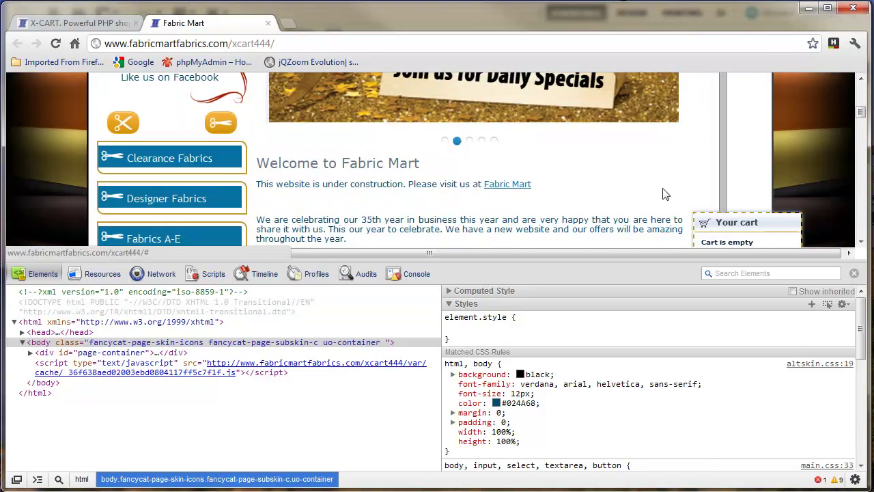
scroll(539, 211, up, 2)
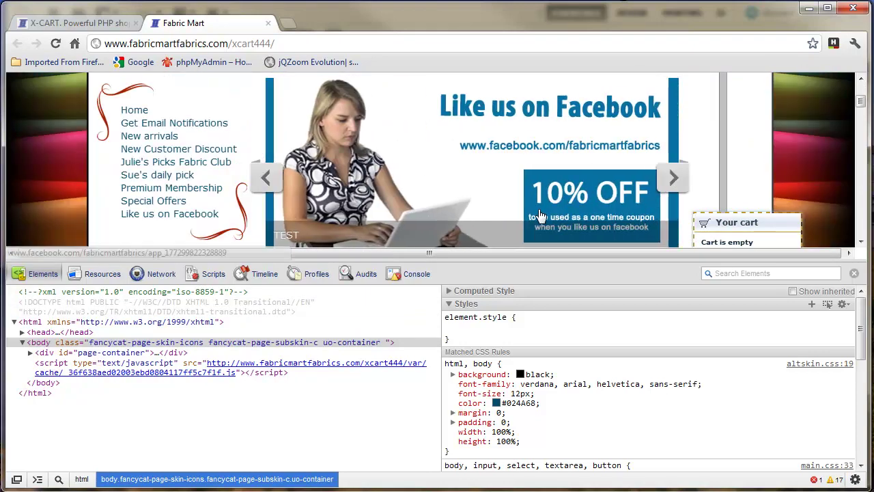
right_click(360, 228)
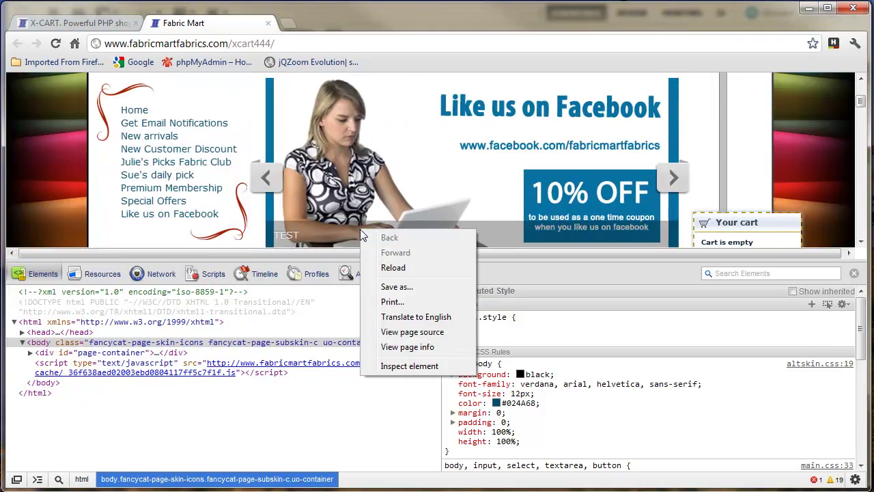
click(409, 372)
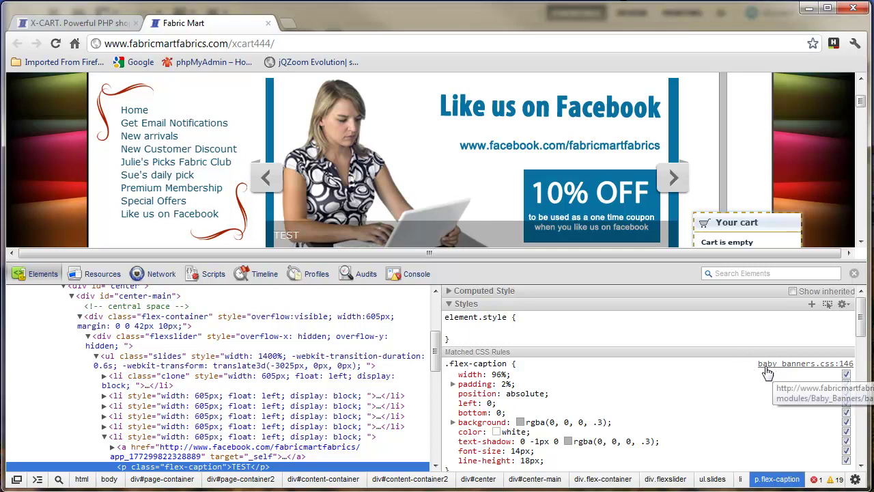
Step: Switch to the X-Cart admin and open the Edit templates page in a separate browser tab
click(108, 24)
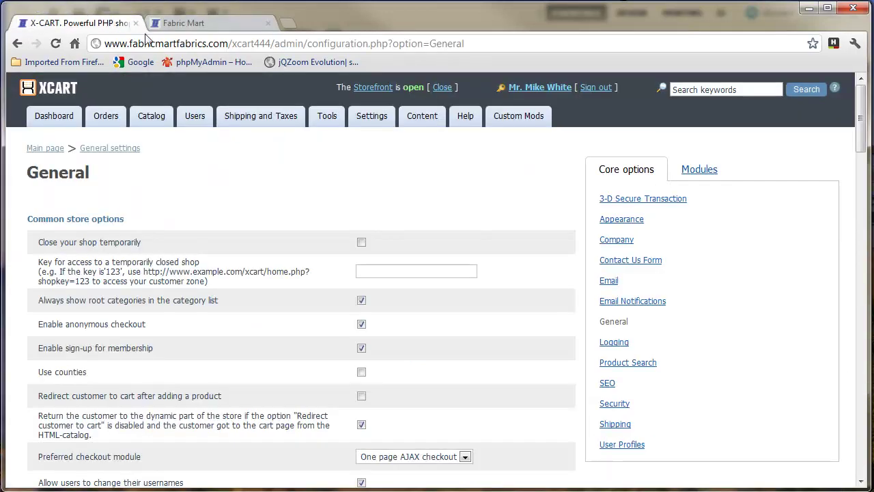
mouse_move(421, 123)
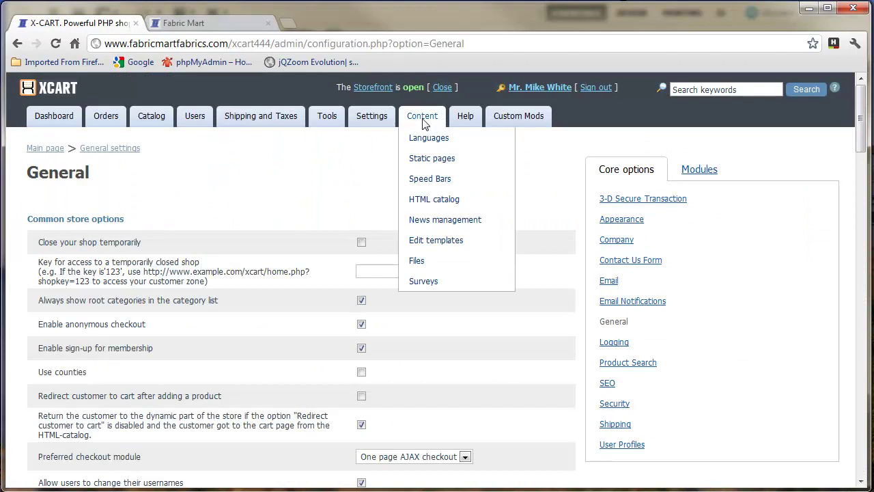
right_click(430, 245)
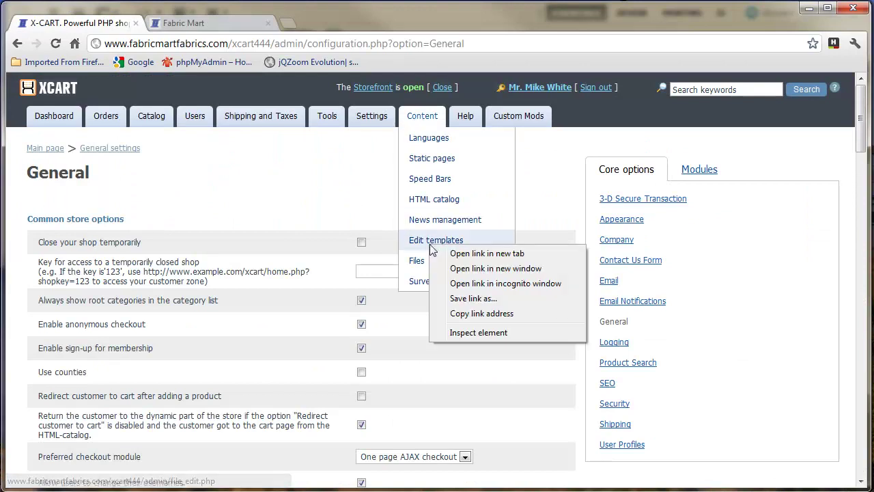
click(480, 253)
click(235, 24)
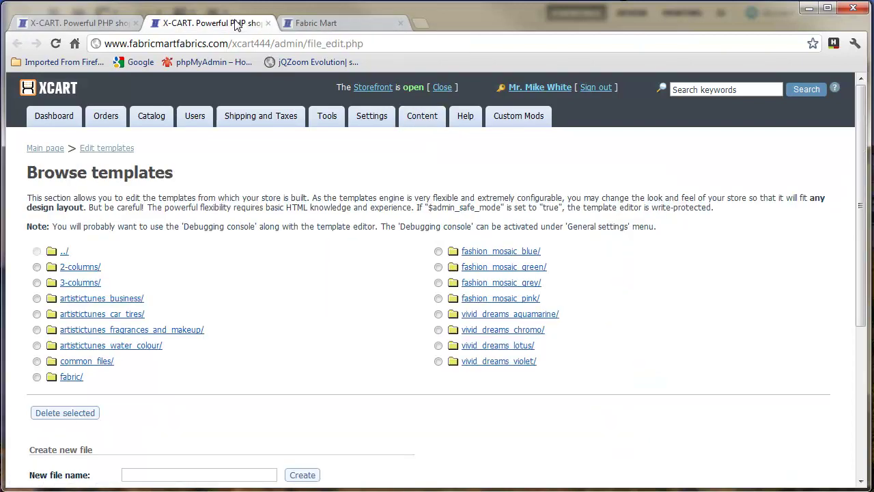
Step: Open baby_banners.css from the fabric skin's modules/Baby_Banners folder for editing
click(73, 382)
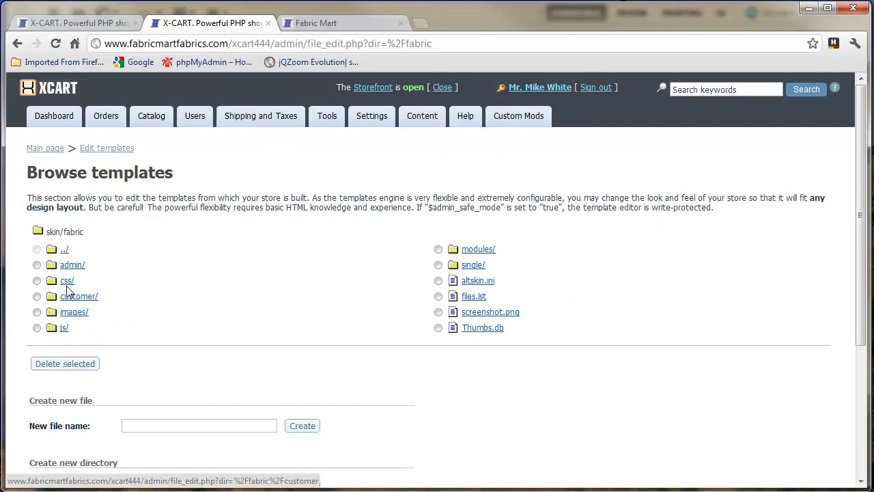
click(486, 249)
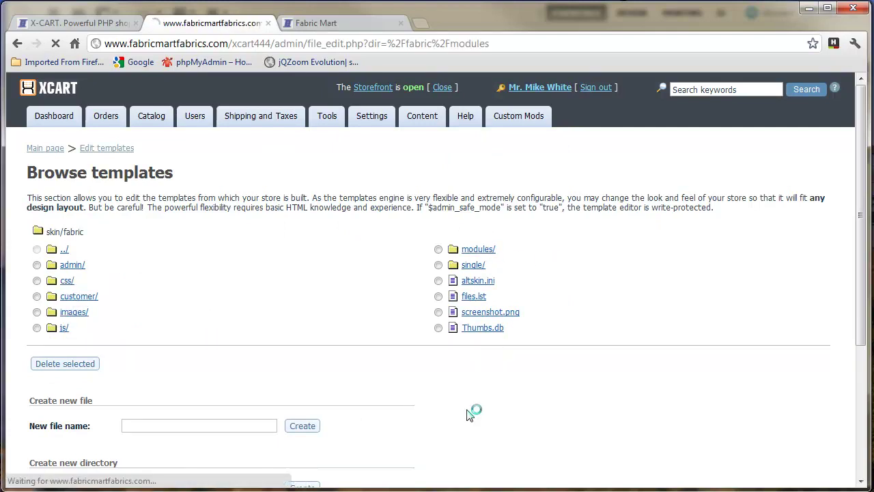
click(113, 267)
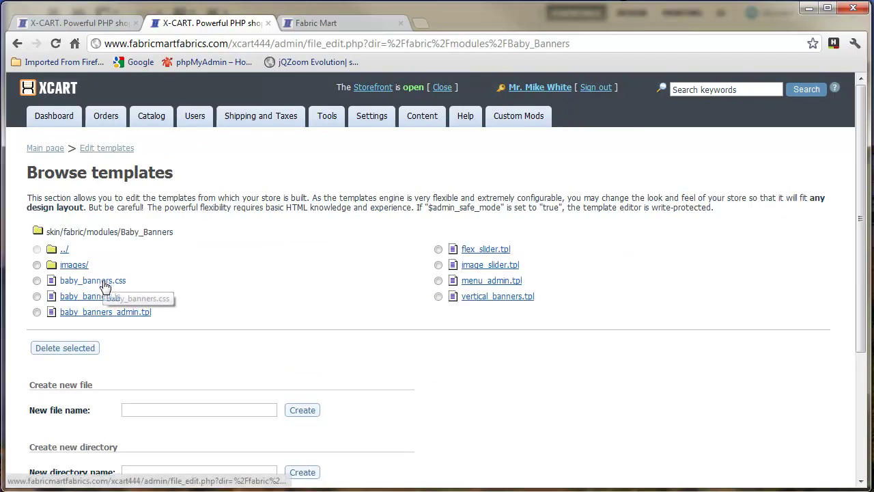
click(106, 282)
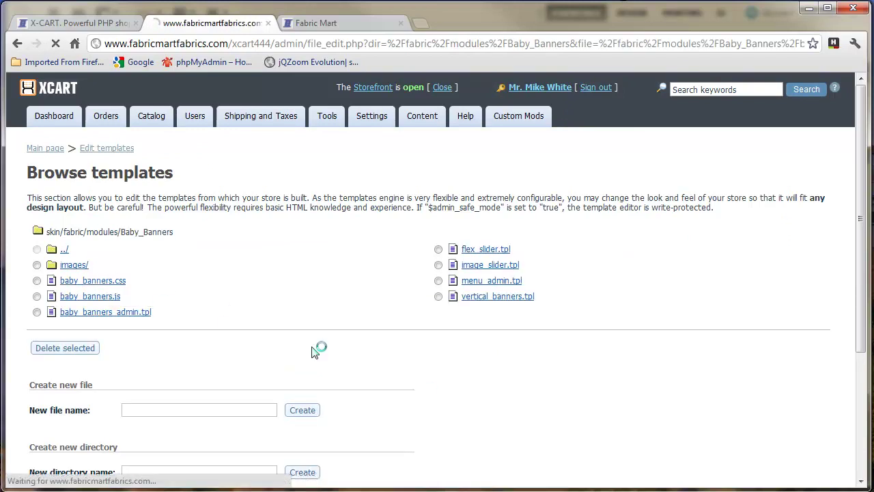
Step: Search the stylesheet for "flex" and set the padding of the .flex-caption rule on line 146 to 0
drag(863, 155, 863, 266)
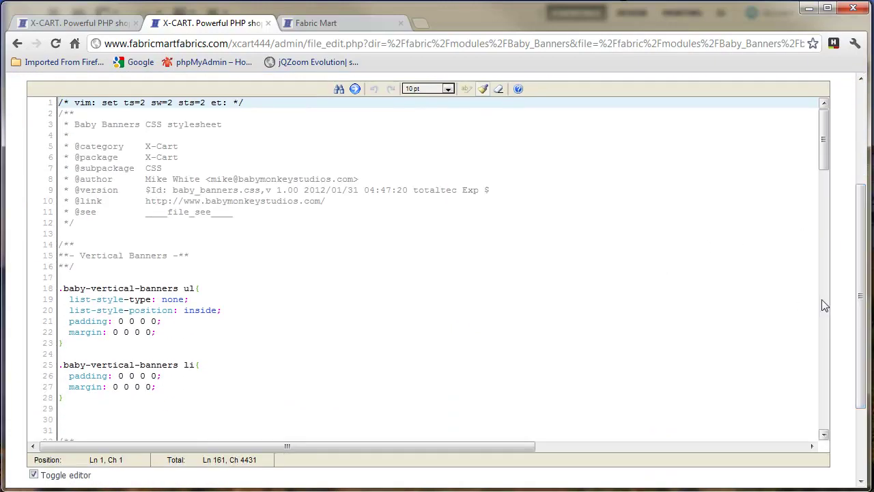
drag(862, 305, 862, 263)
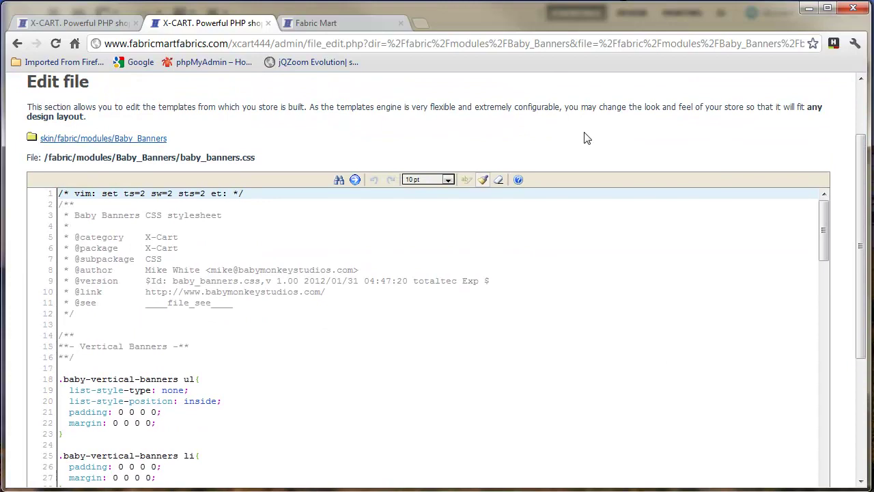
key(ctrl+f)
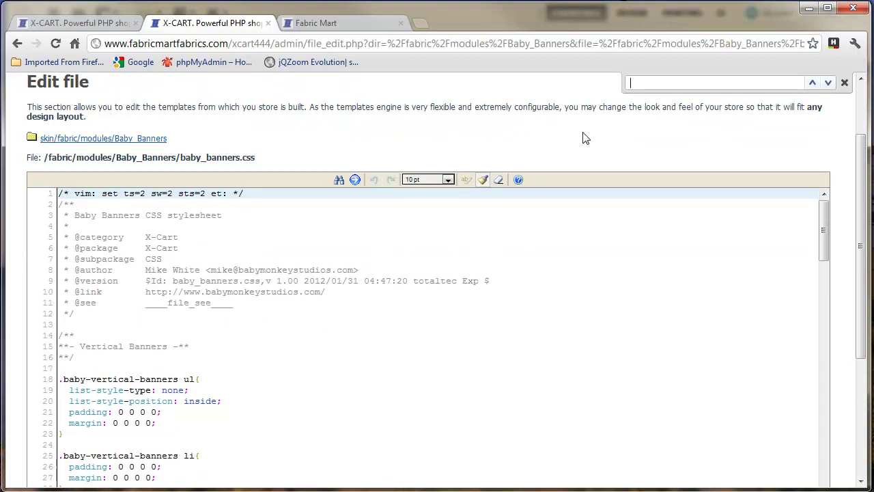
text(flex)
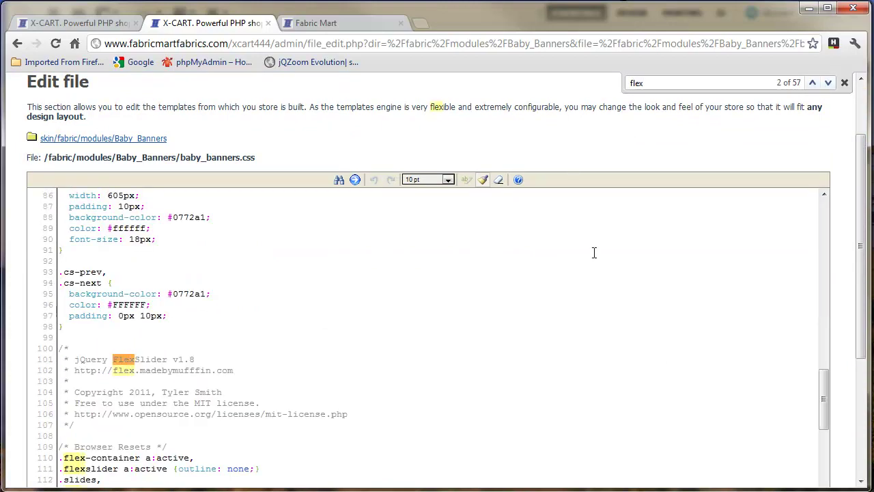
scroll(850, 269, down, 3)
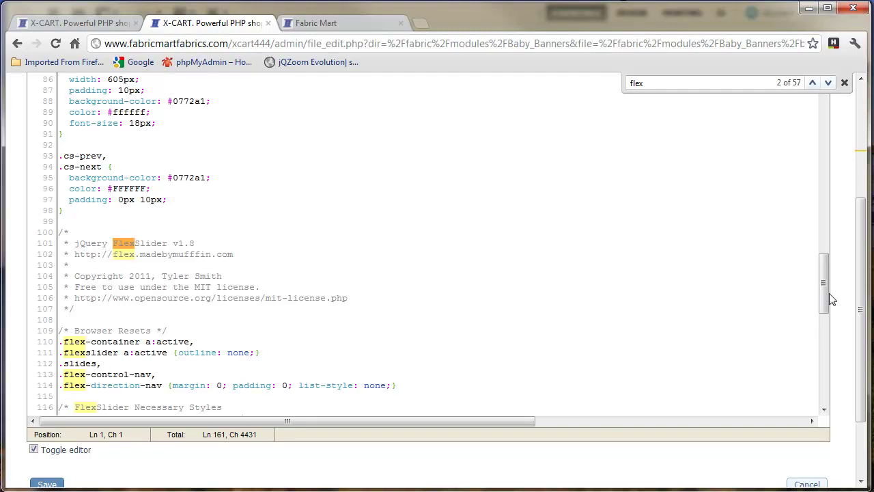
drag(826, 283, 829, 375)
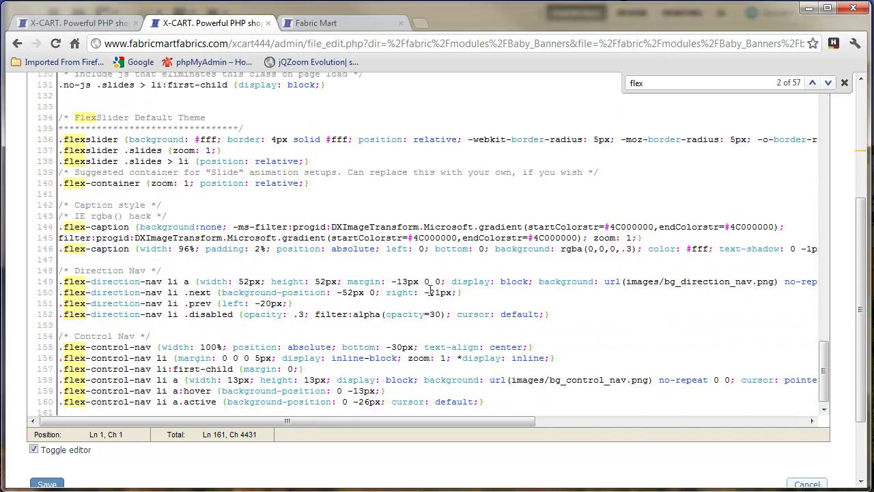
click(266, 249)
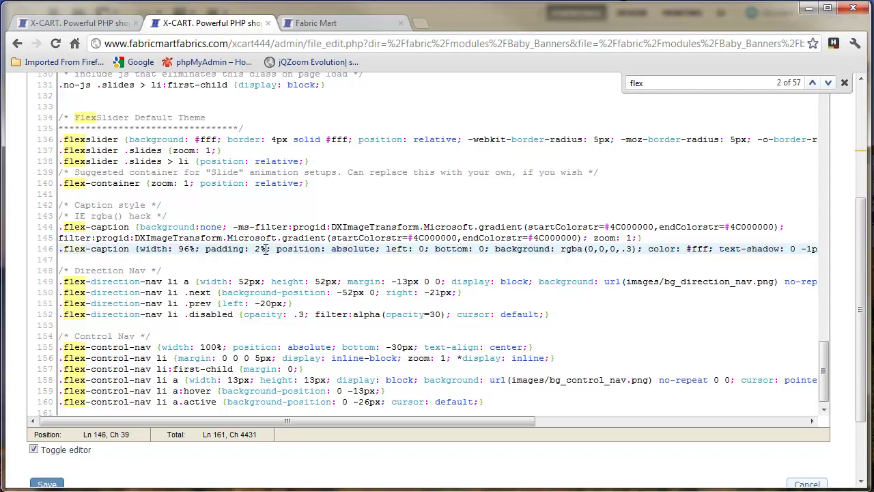
drag(266, 250, 256, 249)
text(0)
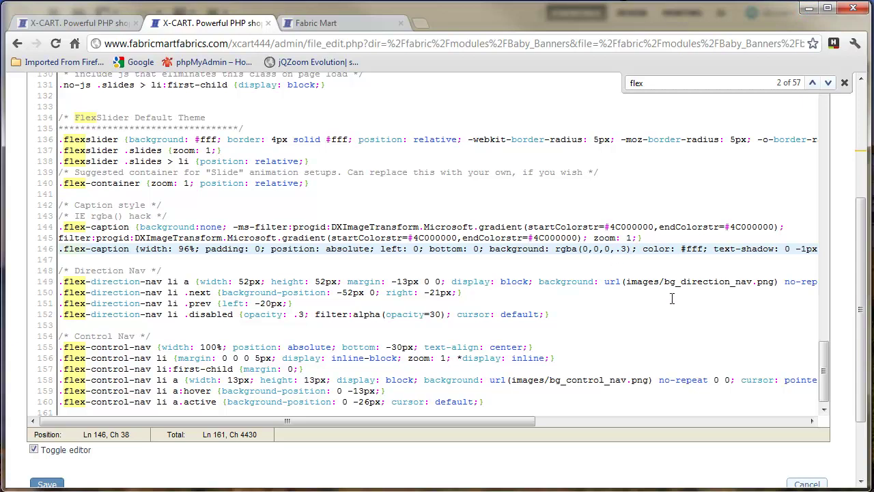
Step: Switch to Photoshop and sample the 0772a1 blue from the palette in Home-Page.psd as the foreground colour
click(808, 13)
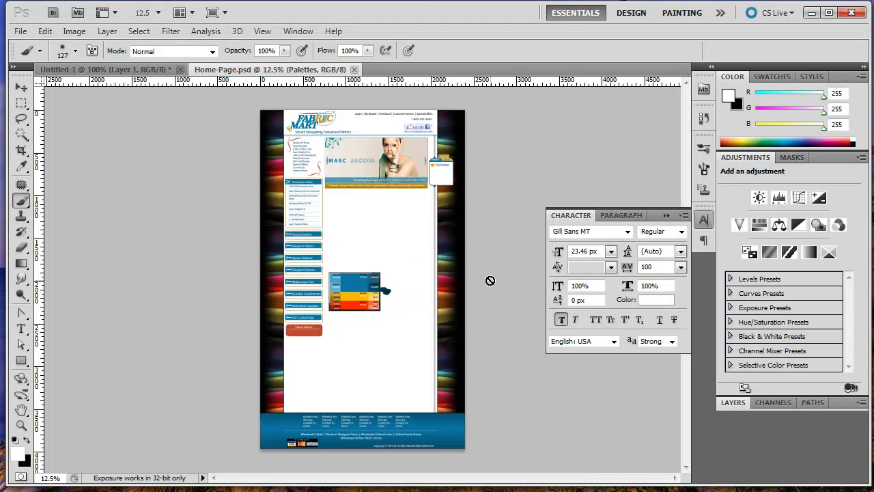
key(ctrl+plus)
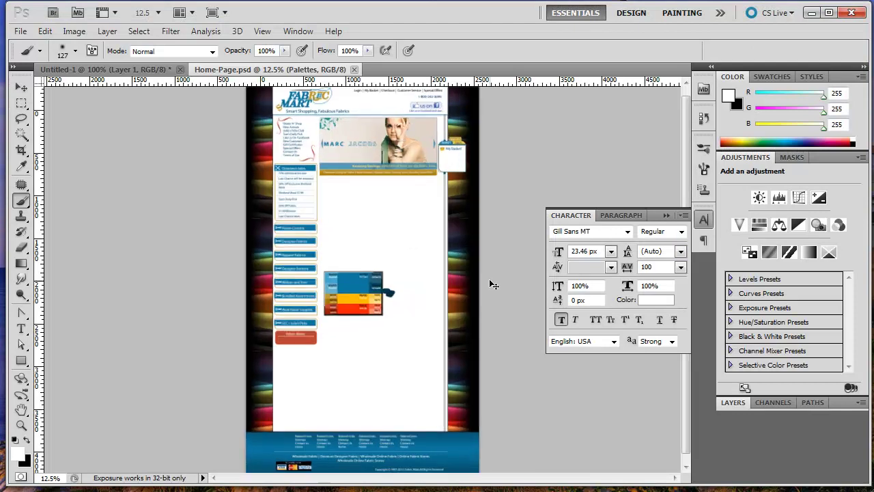
key(ctrl+plus)
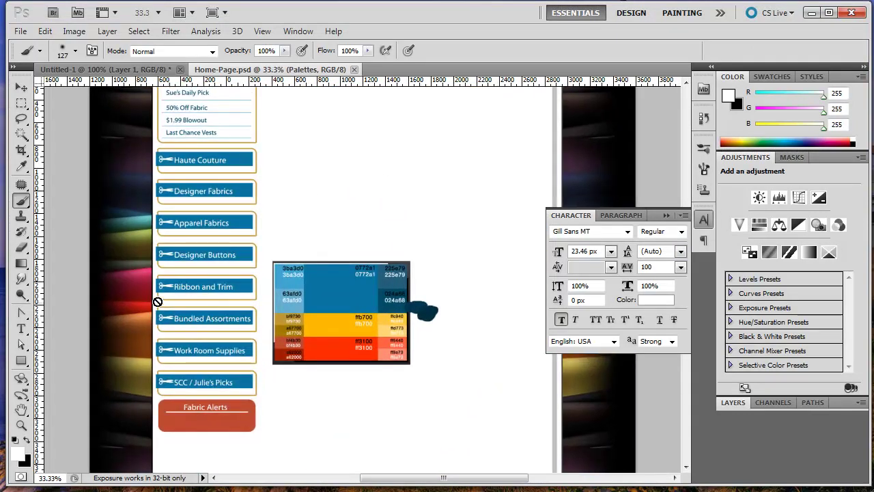
key(ctrl+plus)
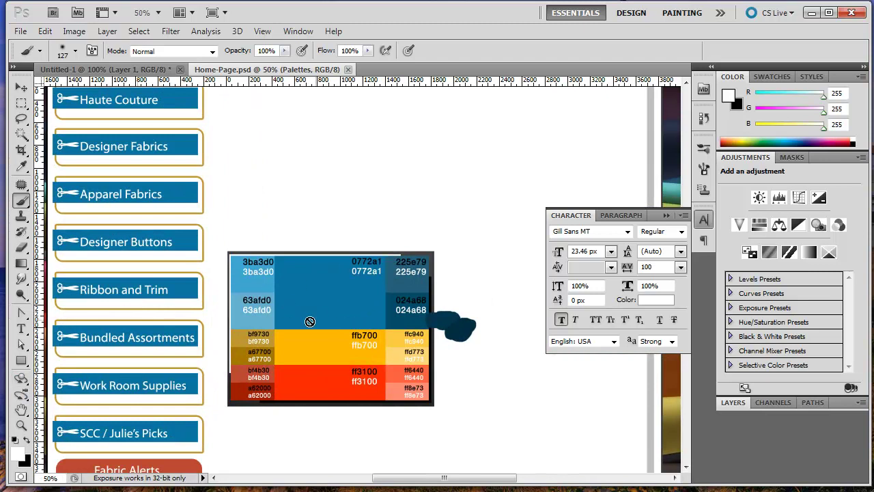
click(17, 453)
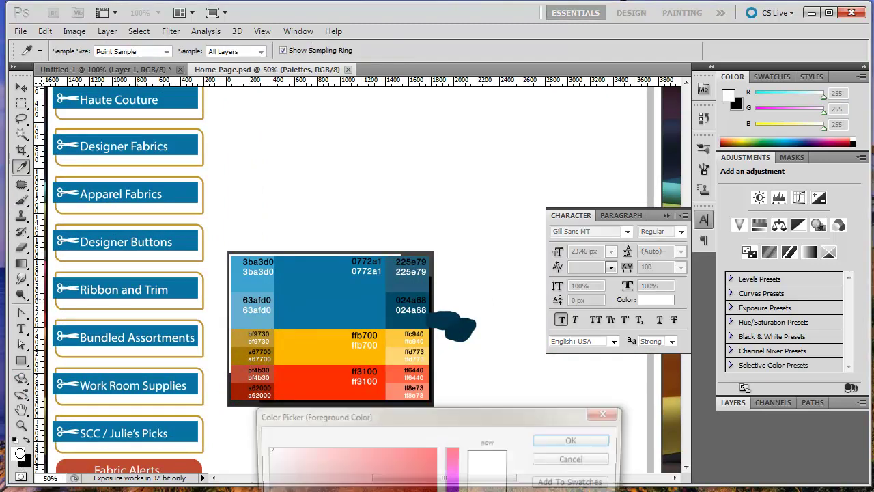
click(336, 288)
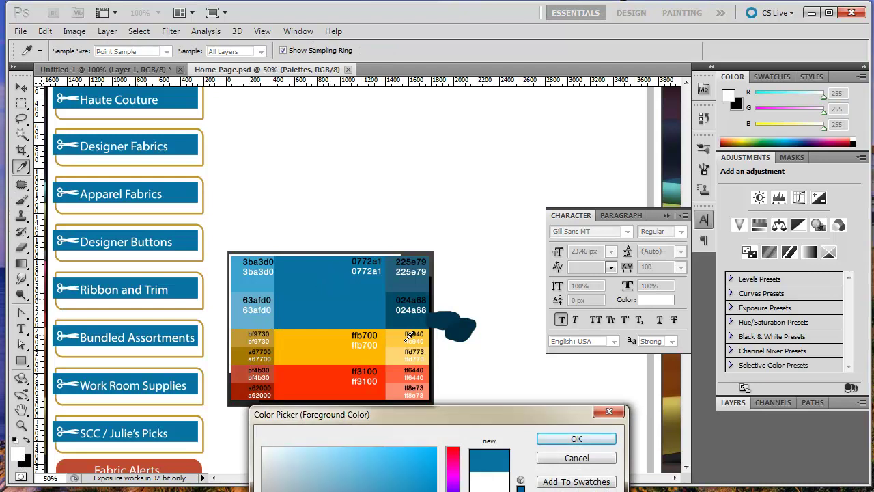
click(584, 440)
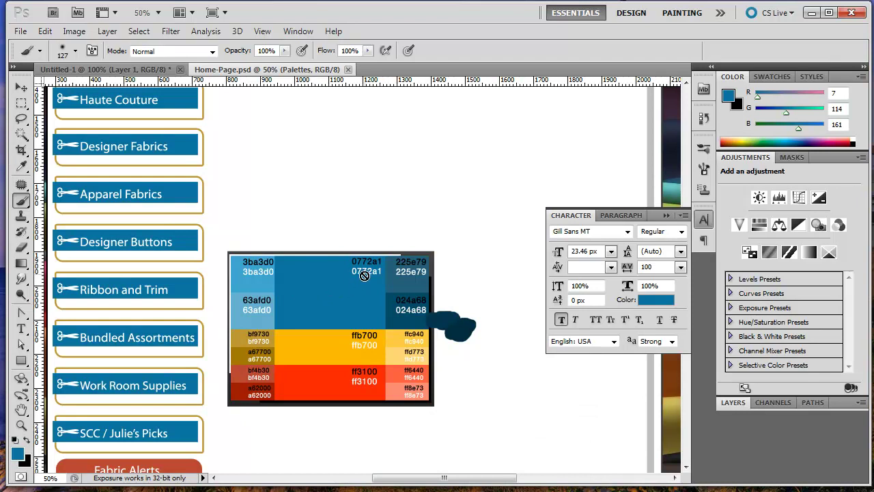
Step: Read the foreground blue's RGB components in the Color Picker, leaving the colour as it is, and minimize Photoshop
click(18, 454)
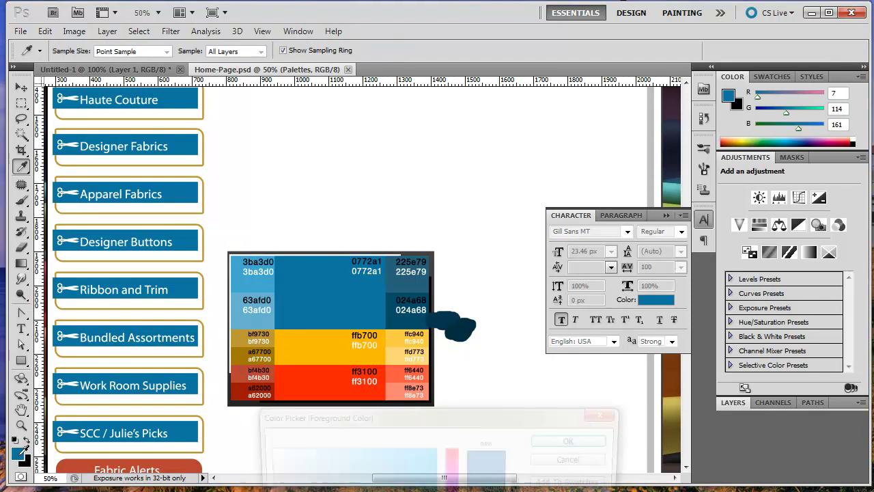
drag(501, 416, 530, 155)
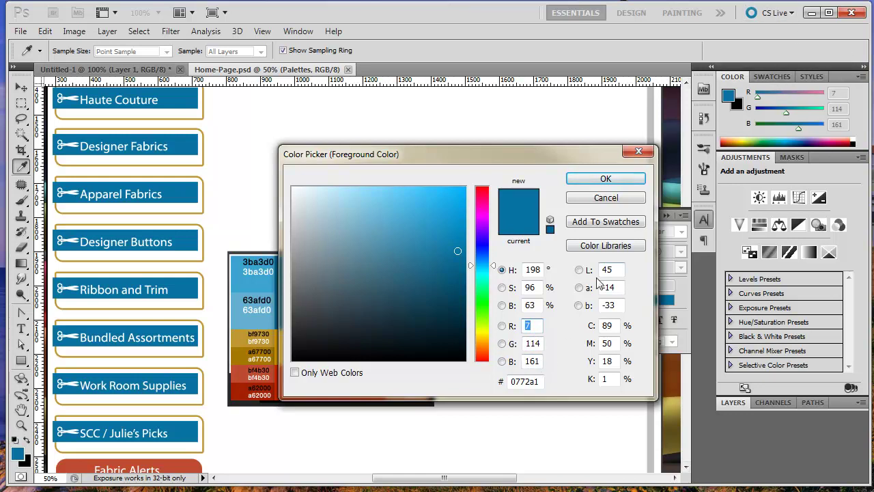
click(595, 199)
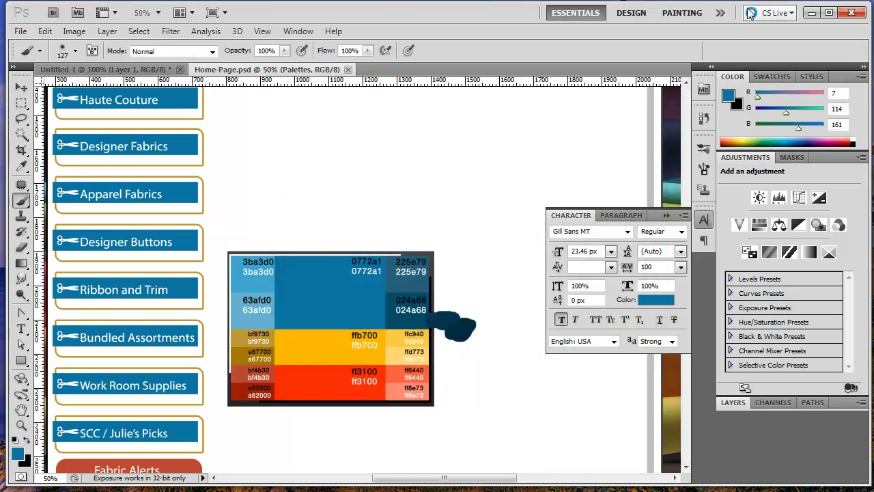
click(811, 13)
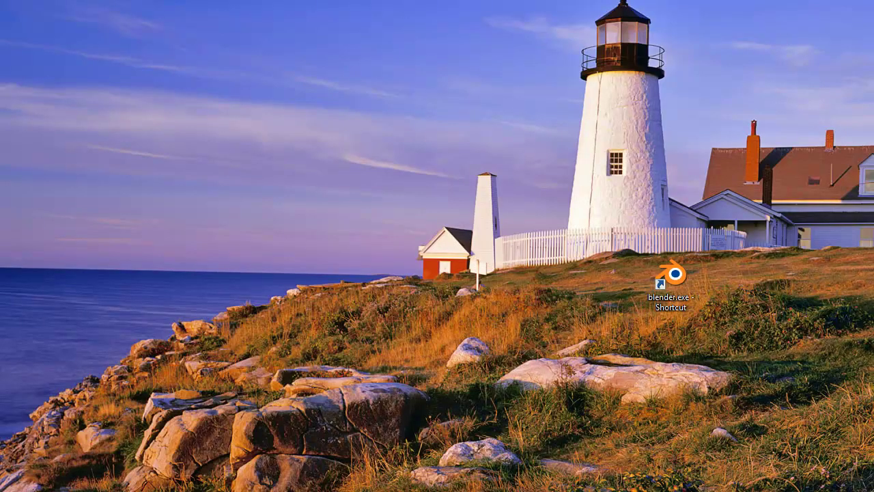
Step: Back in X-Cart's stylesheet editor, set the red, green and blue values of the .flex-caption background rgba on line 146 to 7, 114 and 161
key(alt+Tab)
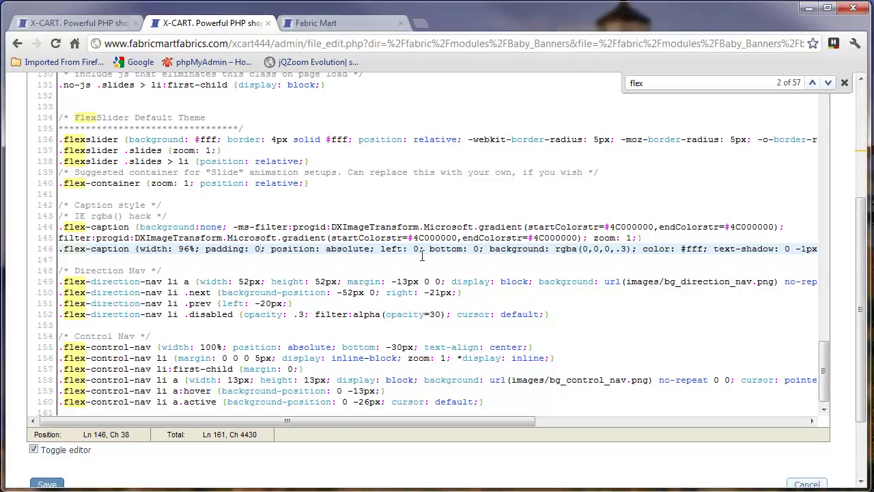
double_click(585, 249)
text(7)
double_click(597, 248)
text(114)
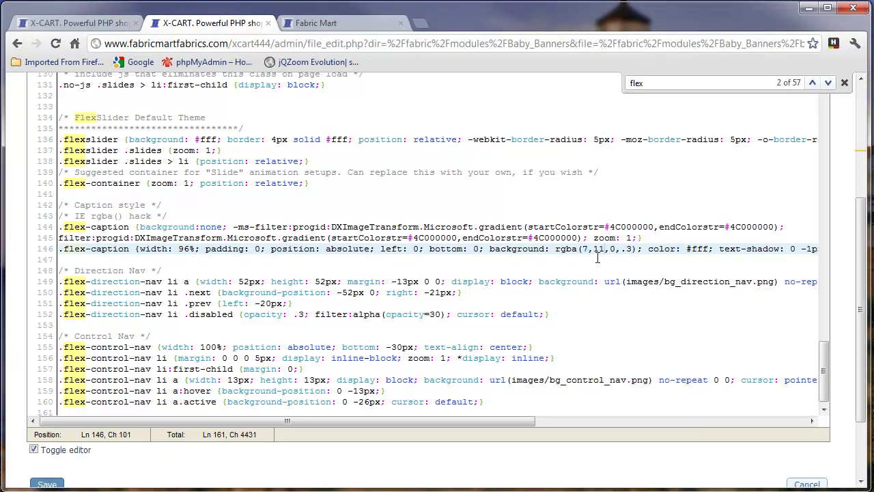
double_click(618, 249)
text(161)
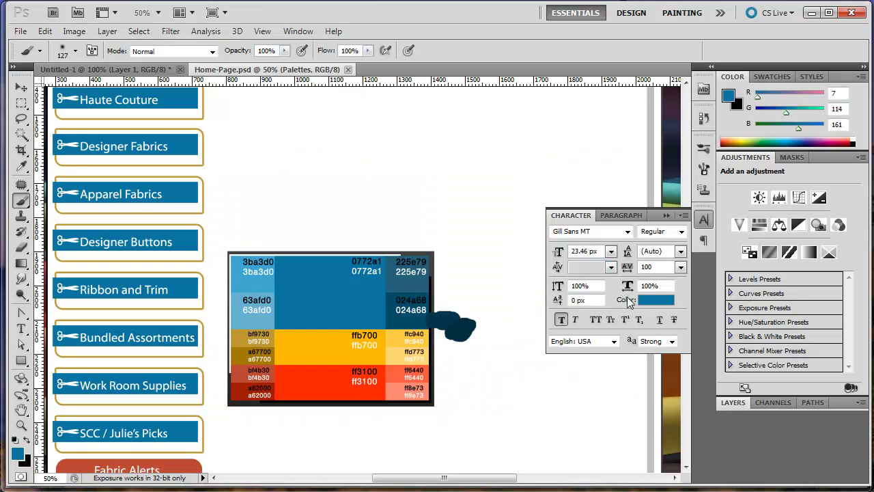
Step: Recheck the foreground blue's RGB components in Photoshop and return to the stylesheet editor
click(19, 454)
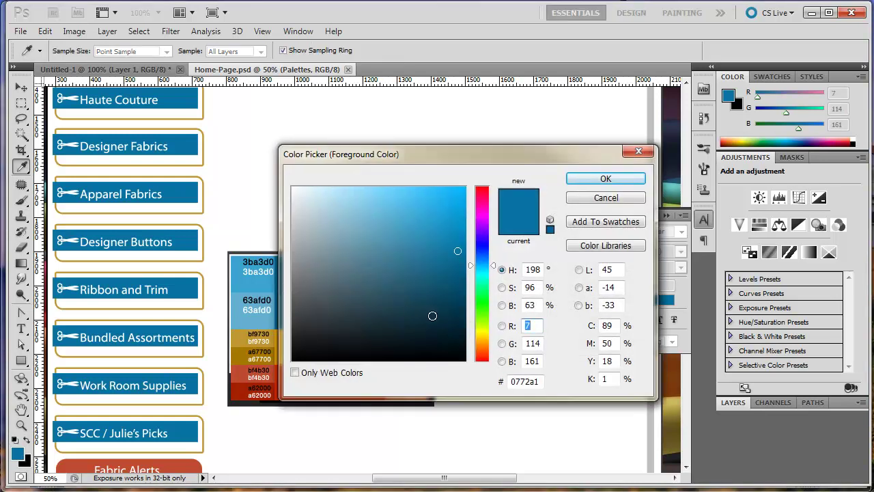
click(625, 201)
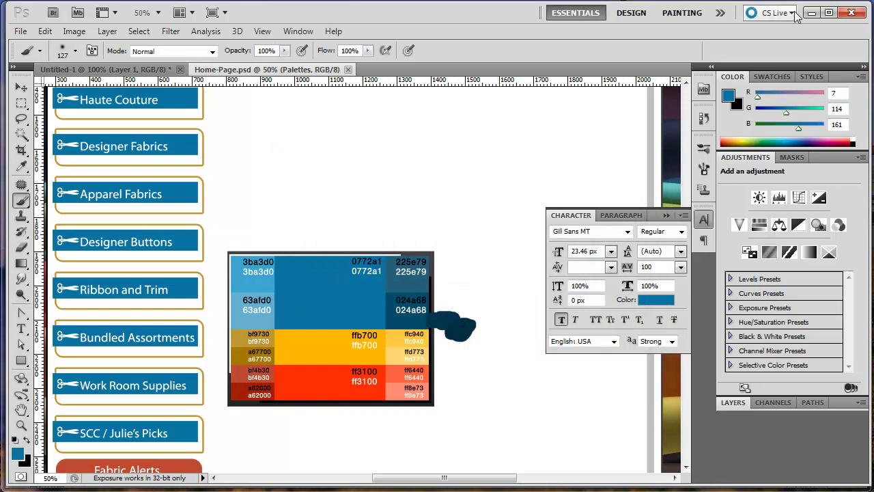
click(811, 12)
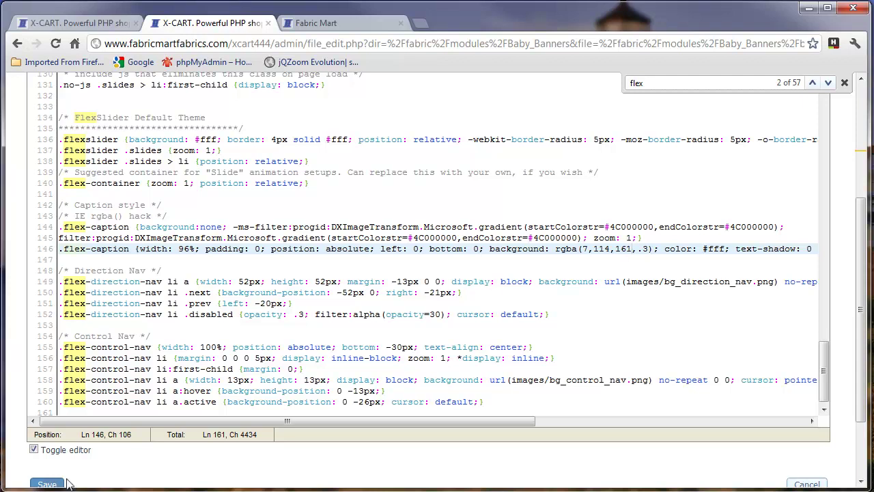
Step: Save the edited baby_banners.css file and reload the Fabric Mart storefront
click(46, 484)
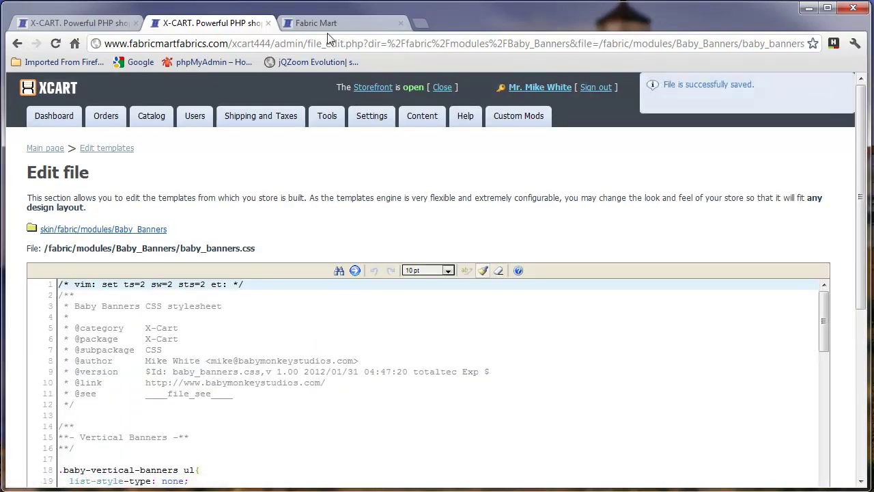
click(316, 23)
click(56, 43)
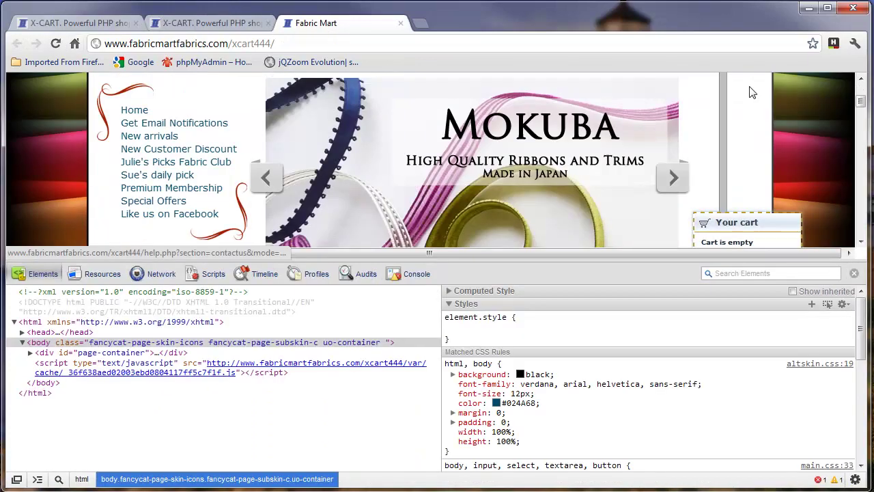
Step: Close the developer tools on the Fabric Mart storefront and check the caption on the slider's last banner
drag(861, 102, 862, 112)
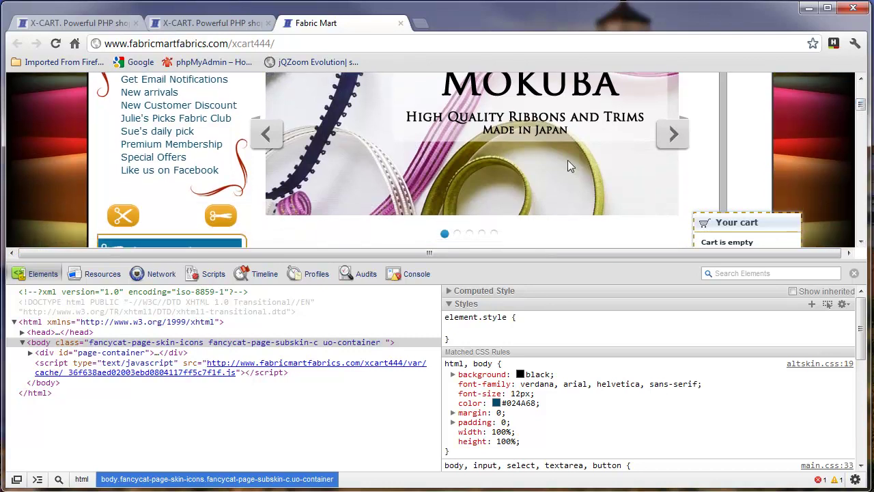
click(853, 273)
drag(865, 179, 867, 157)
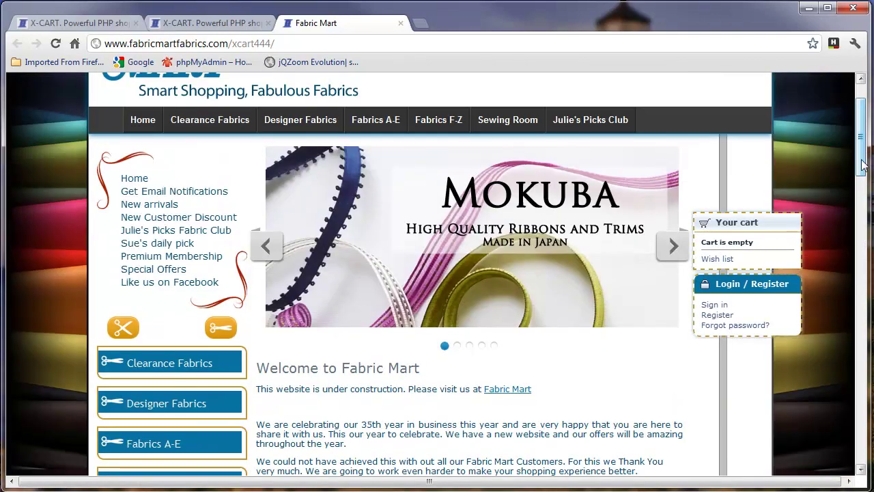
click(495, 348)
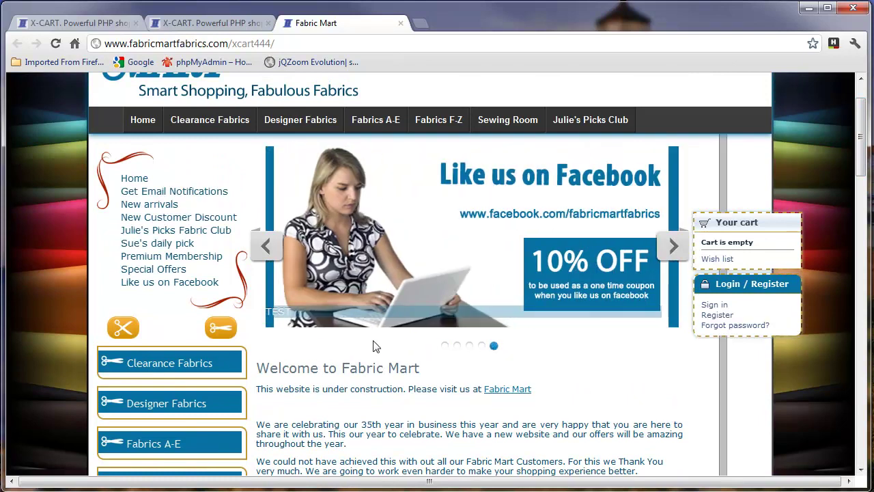
double_click(284, 313)
Step: In the baby_banners.css editor, find the .flex-caption rule on line 146 and set its padding to 2%
click(220, 26)
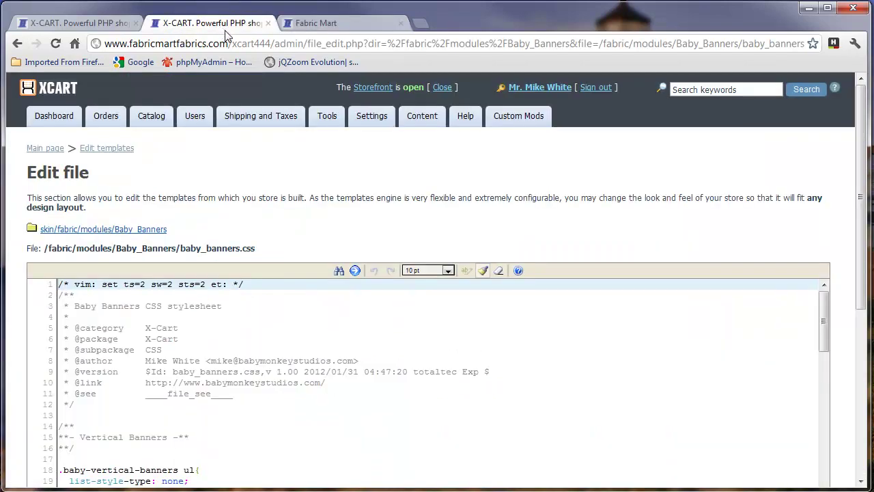
mouse_move(860, 251)
mouse_down()
mouse_move(860, 383)
mouse_move(860, 252)
mouse_up()
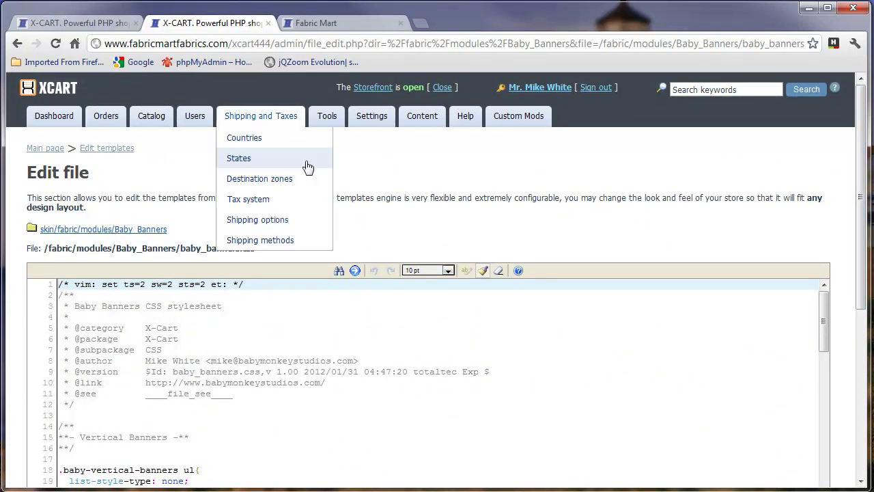
key(ctrl+f)
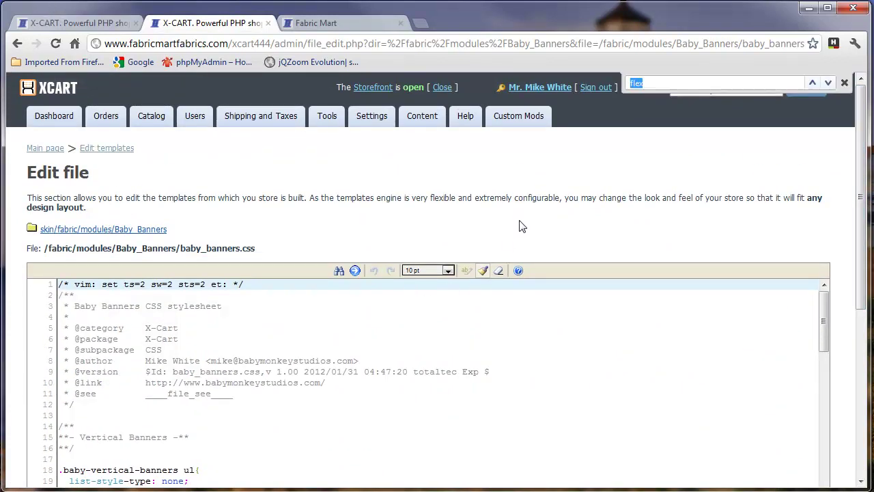
click(828, 84)
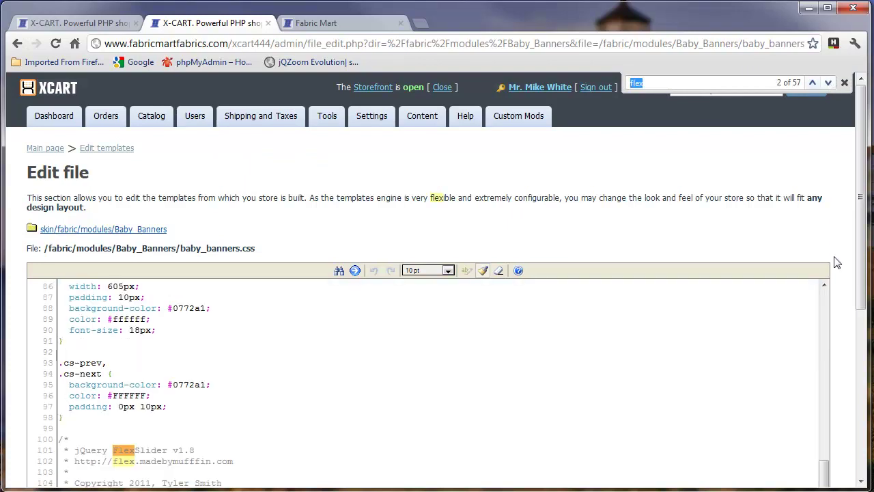
drag(862, 232, 866, 345)
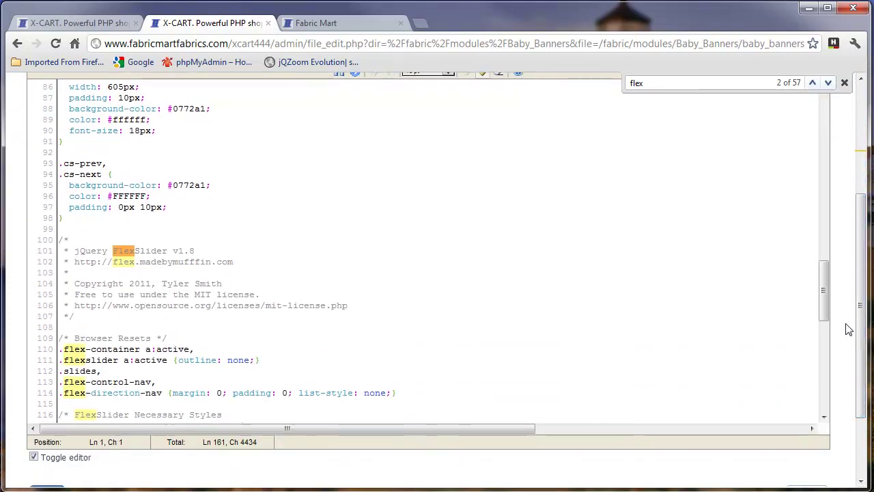
drag(824, 295, 831, 357)
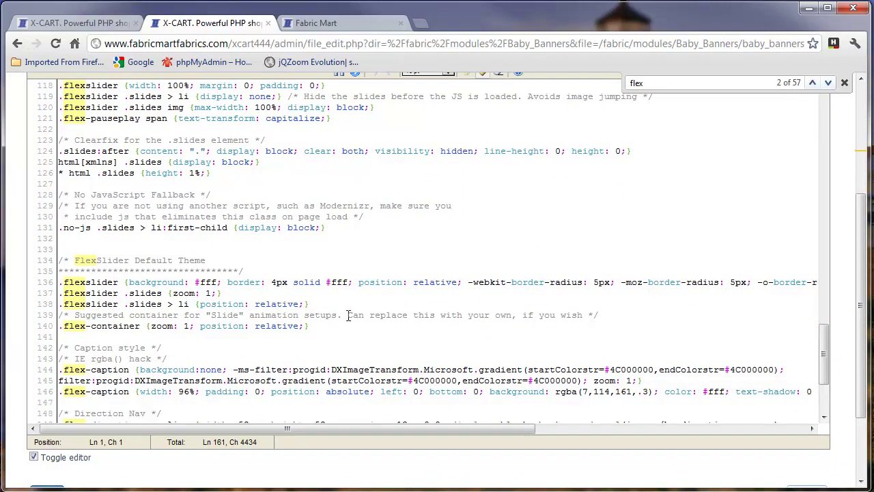
double_click(259, 391)
text(2)
text(s)
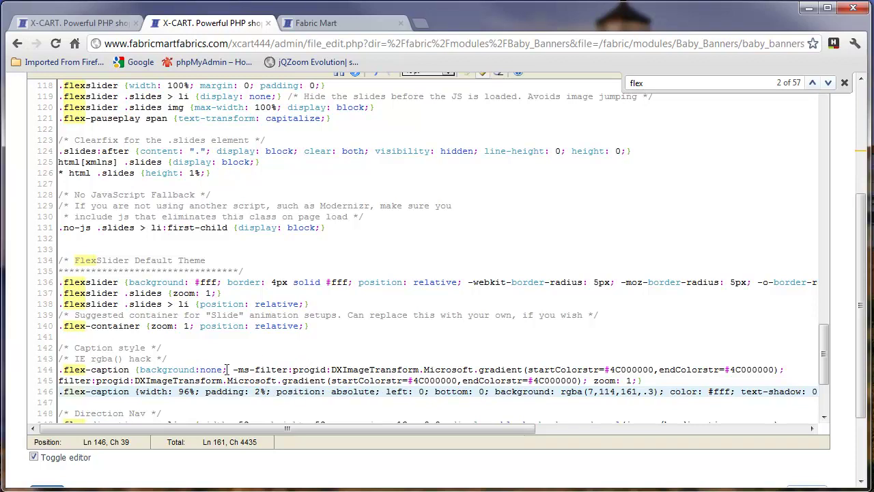
Step: Save the stylesheet and return to the Fabric Mart storefront
scroll(258, 348, down, 3)
click(48, 388)
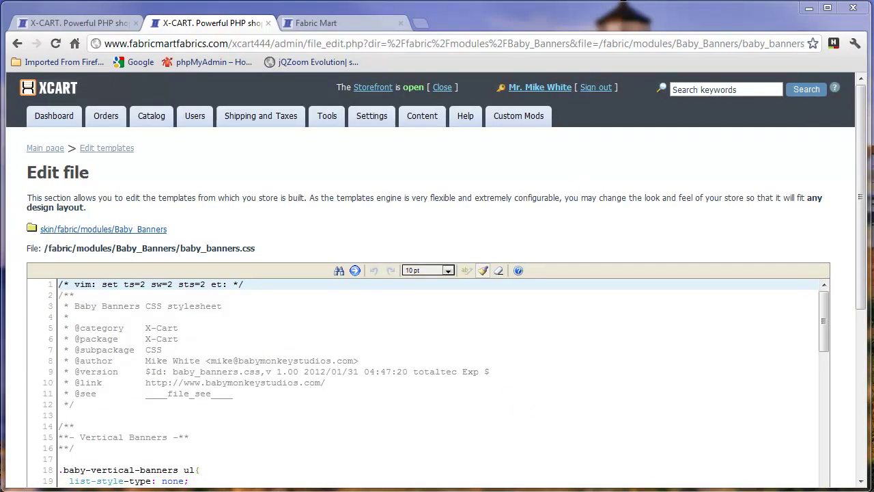
click(338, 23)
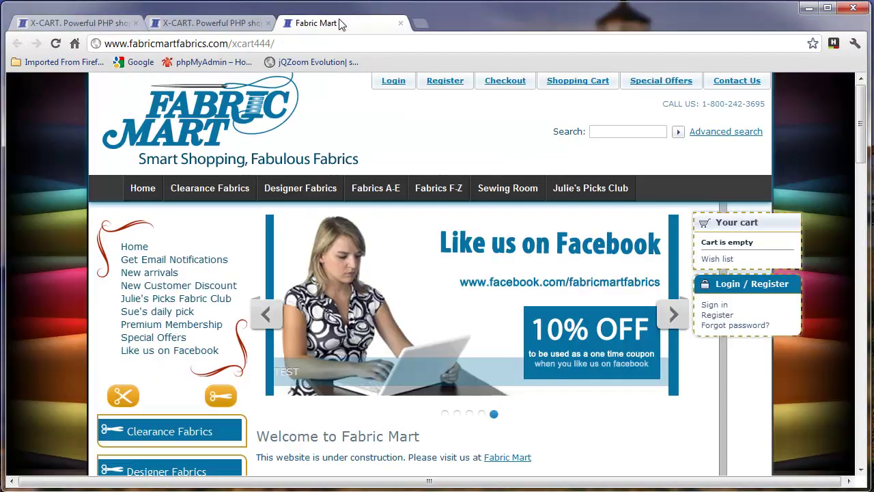
Step: Inspect the TEST caption on the Facebook banner and examine its markup and .flex-caption style rules
right_click(404, 370)
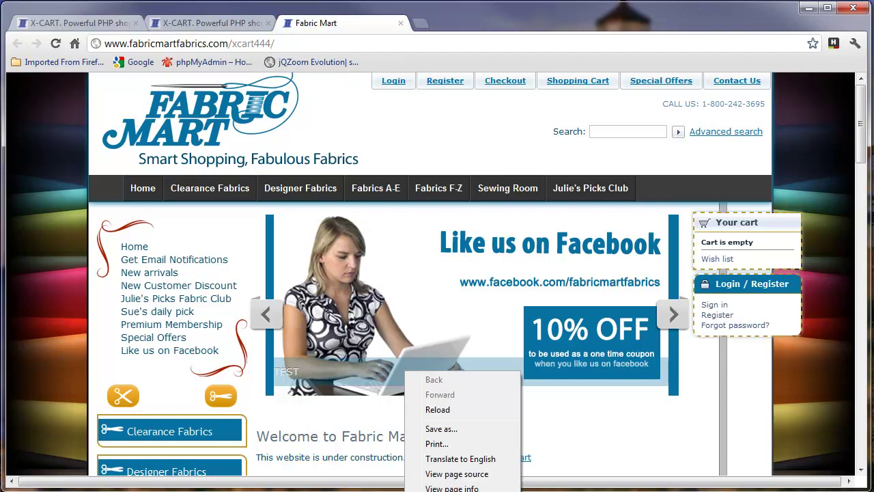
click(443, 491)
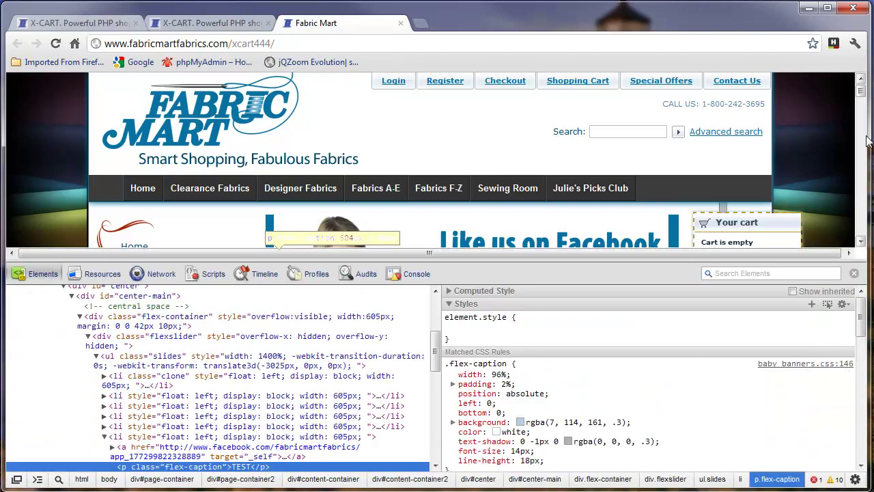
drag(861, 90, 862, 107)
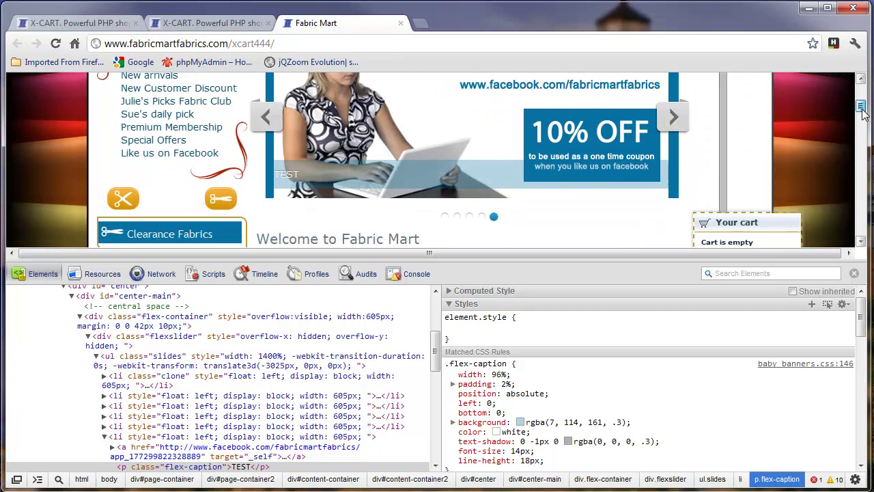
drag(434, 360, 441, 379)
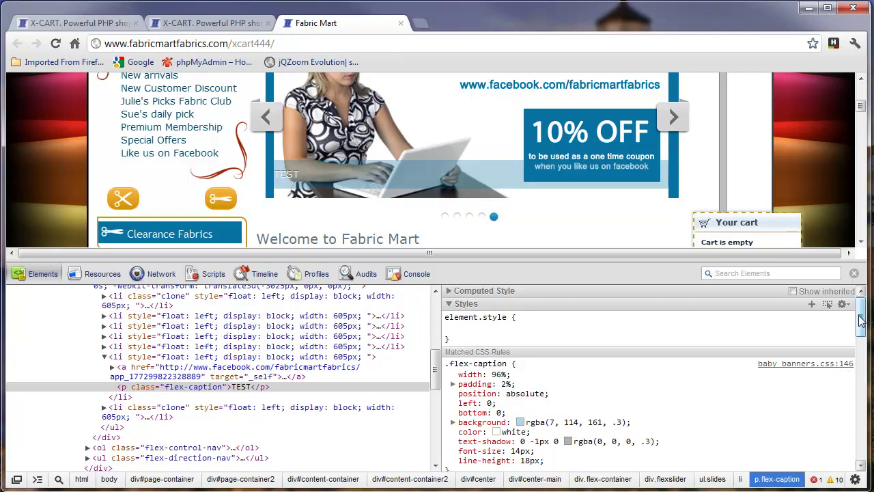
scroll(862, 320, down, 2)
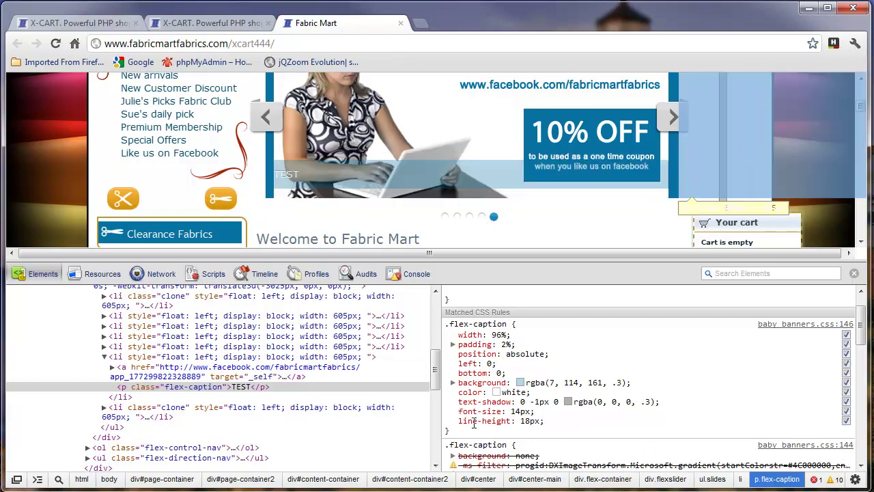
Step: Reload the storefront, close the developer tools and switch back to the X-Cart stylesheet editor
key(F5)
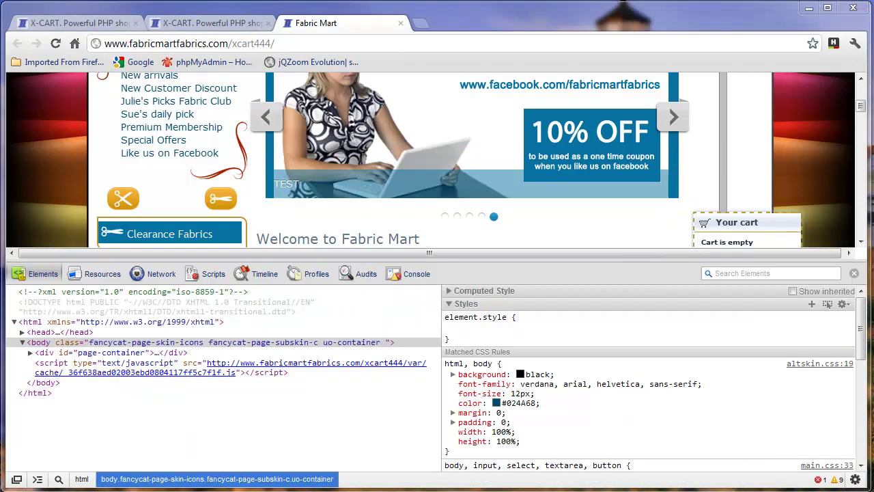
key(F12)
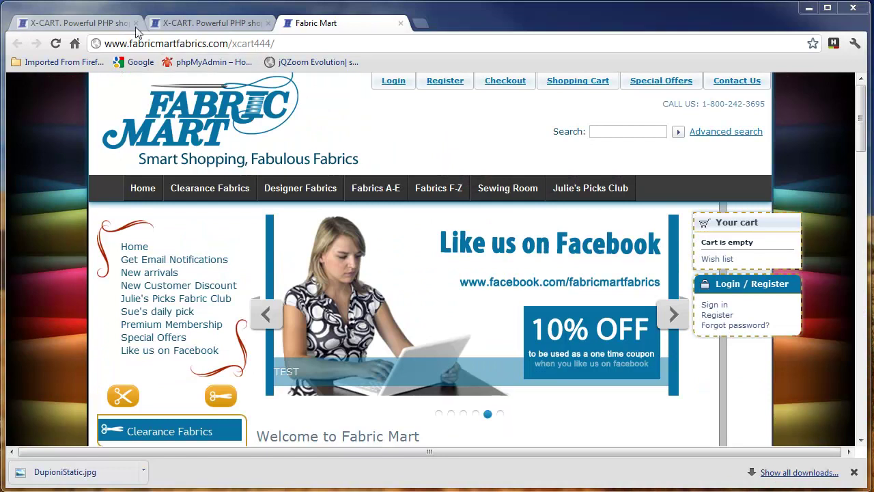
click(121, 25)
click(191, 26)
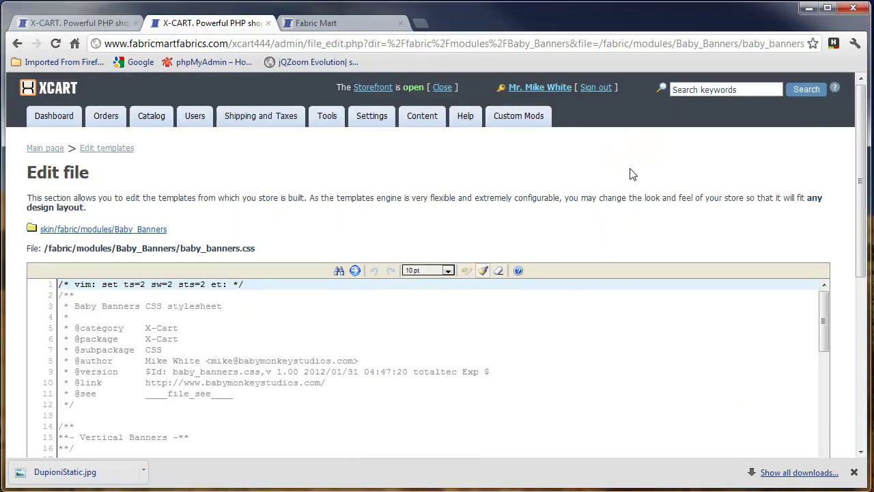
Step: Find the .flex-caption rule on line 146 of baby_banners.css and add "margin: 0;" after its padding
key(ctrl+f)
click(828, 83)
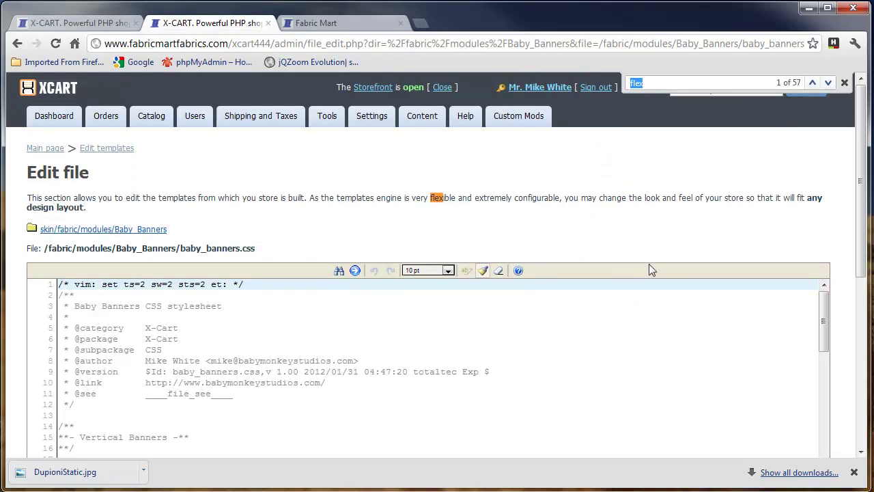
click(828, 83)
scroll(860, 170, down, 4)
scroll(404, 198, down, 5)
scroll(404, 216, down, 4)
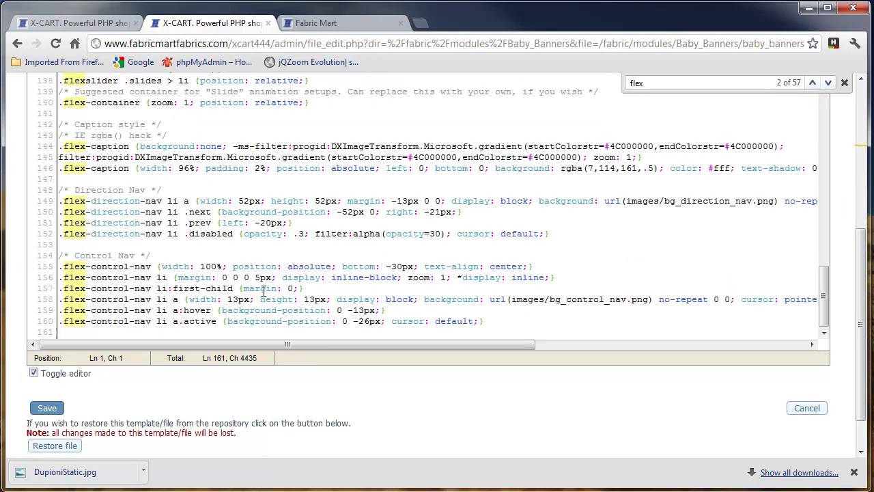
click(272, 168)
text(margin)
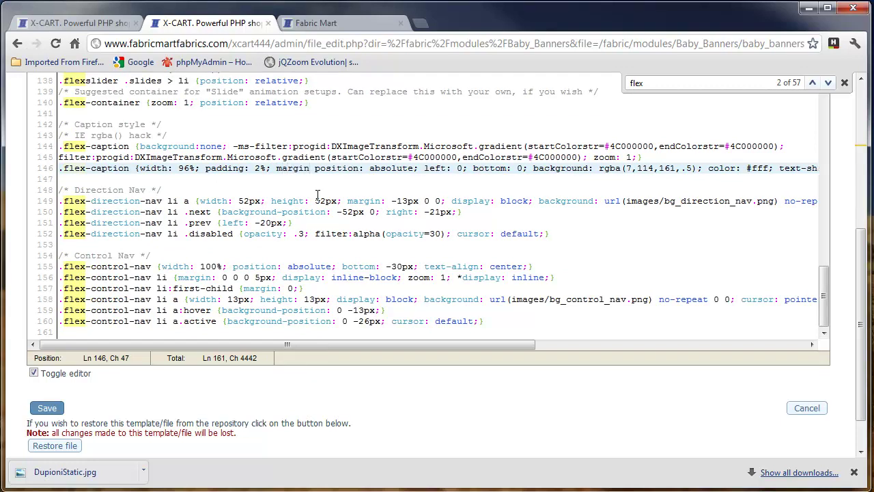
text(: 0)
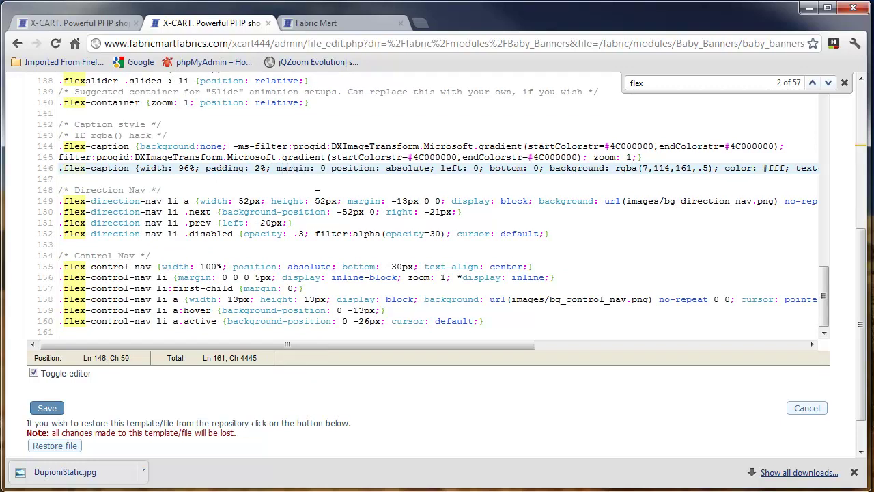
text(;)
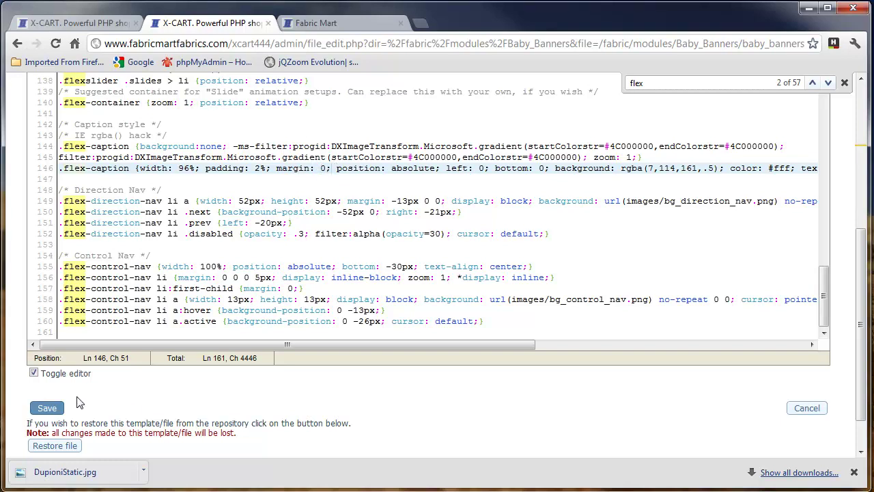
Step: Save the edited baby_banners.css and reload the Fabric Mart storefront
click(43, 409)
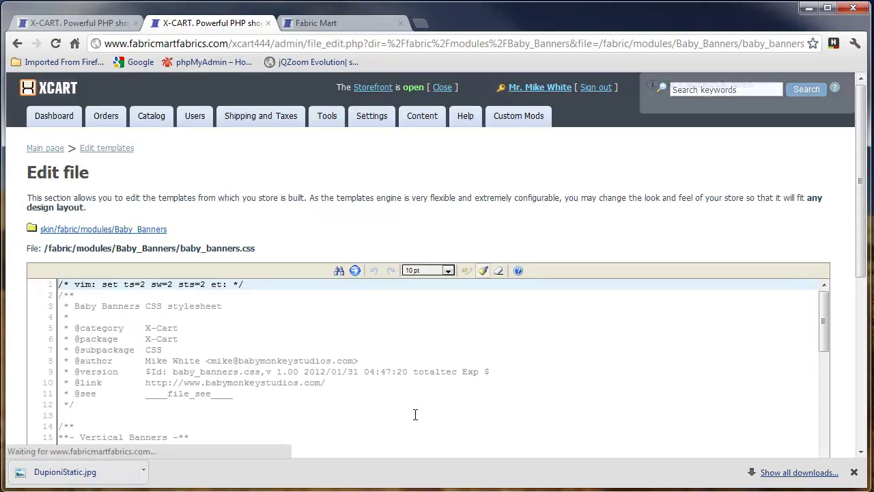
click(362, 21)
click(56, 43)
Step: Show the slider's fifth banner and check the position of its TEST caption
scroll(506, 365, down, 2)
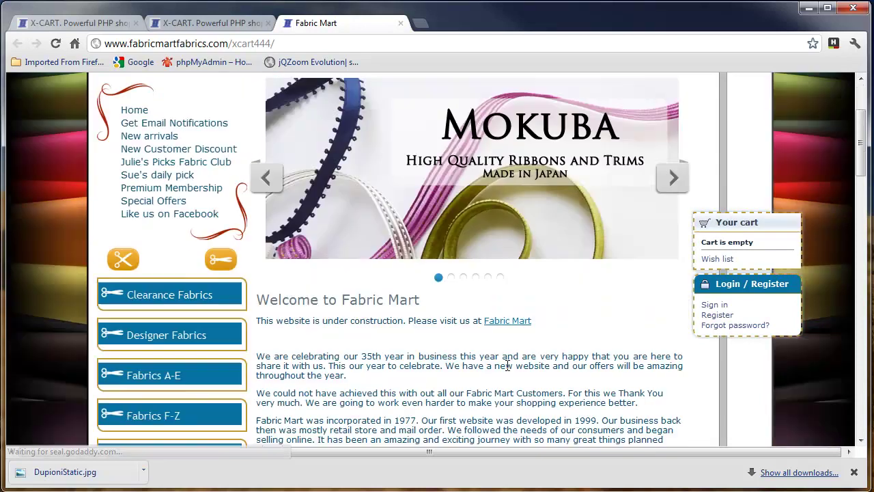
click(488, 277)
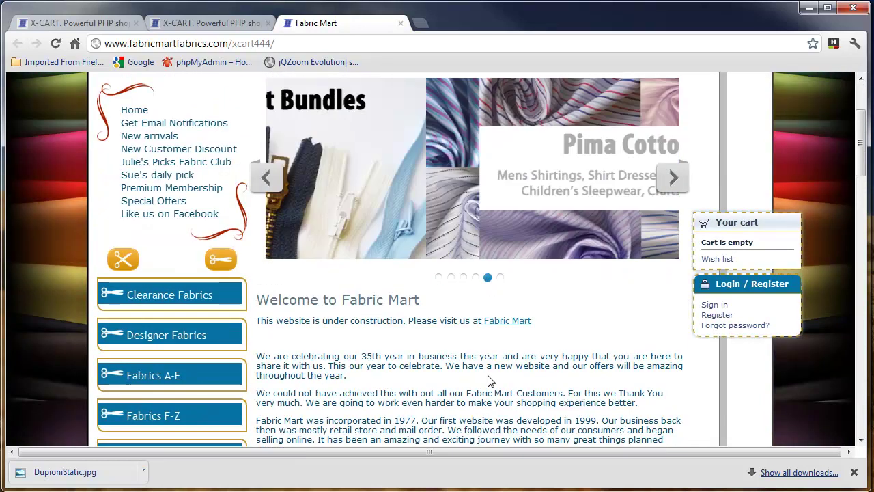
scroll(489, 287, up, 2)
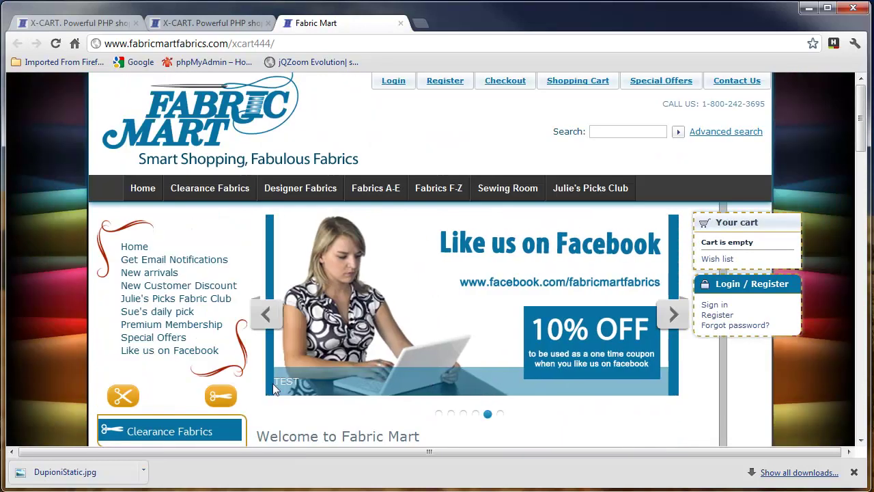
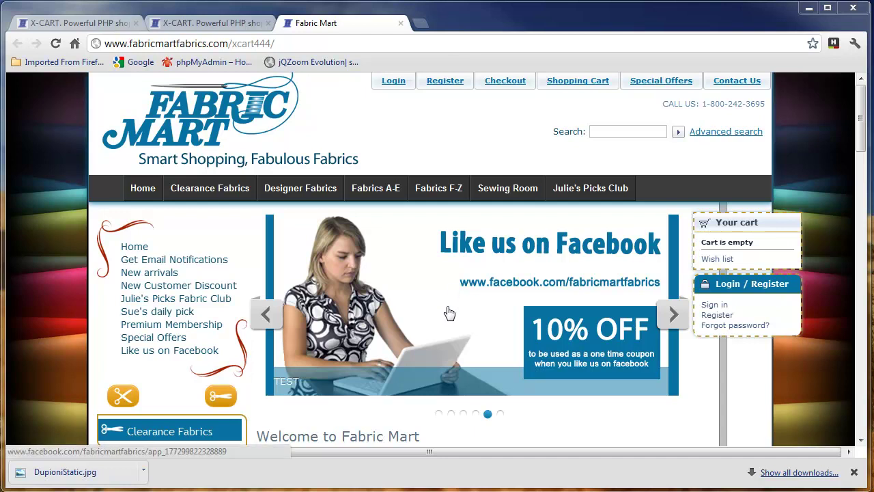
Step: Search the web for "gimp" in a new browser tab and open the downloads page on gimp.org
click(421, 24)
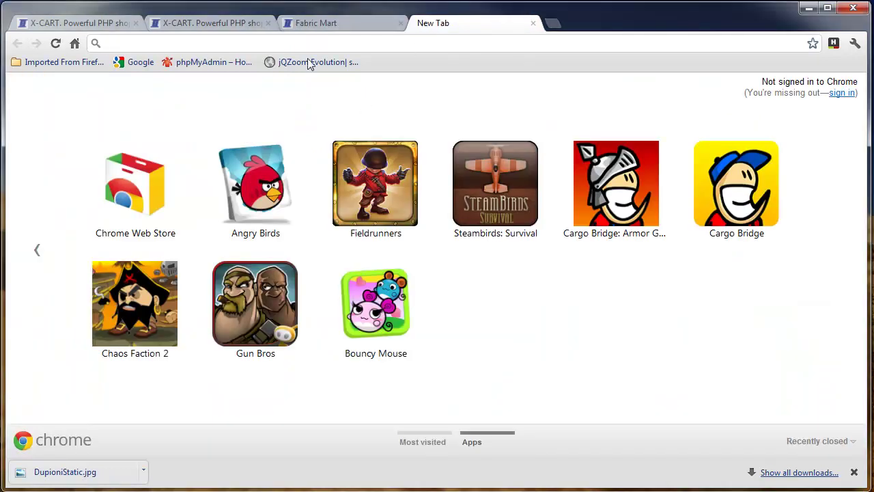
text(gimp)
key(Return)
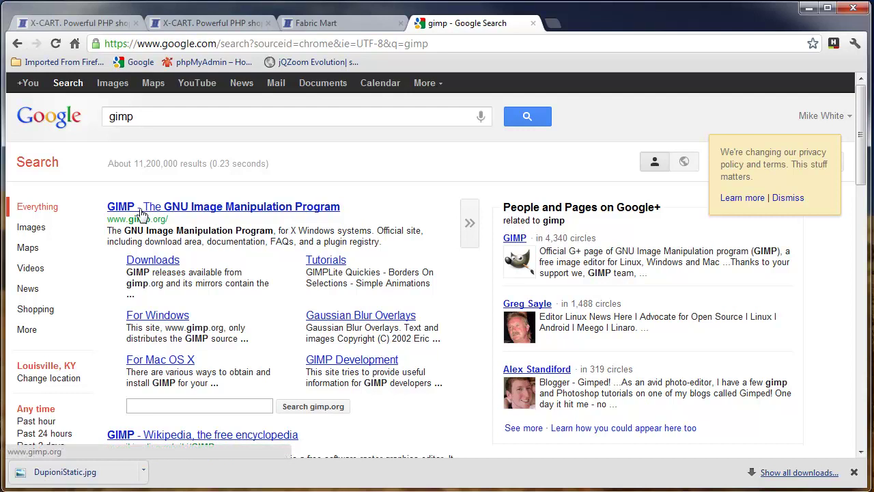
click(247, 213)
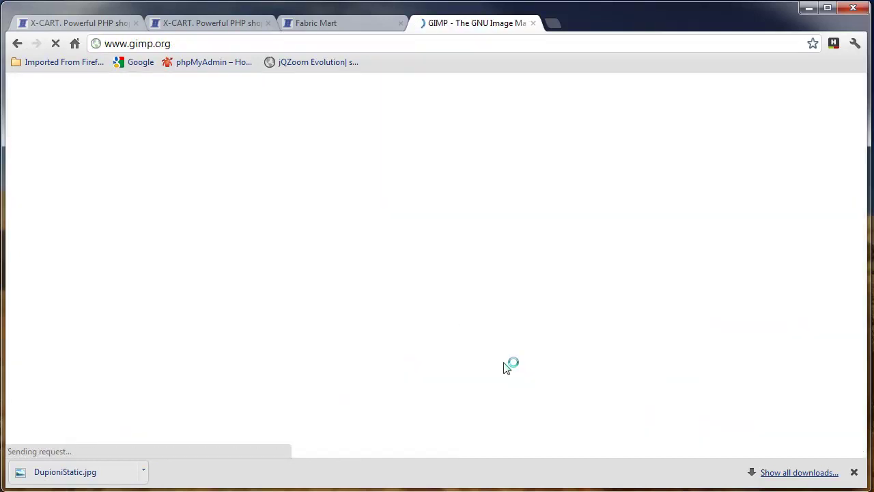
scroll(385, 351, down, 4)
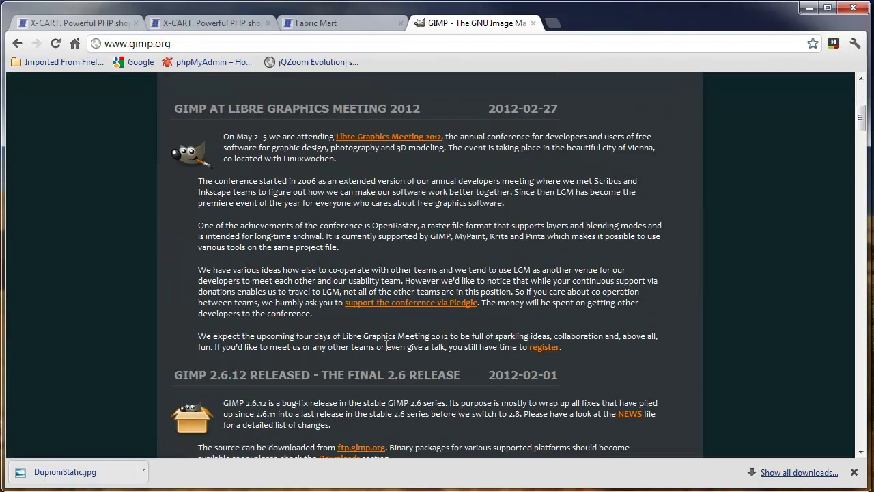
scroll(385, 346, up, 3)
click(508, 227)
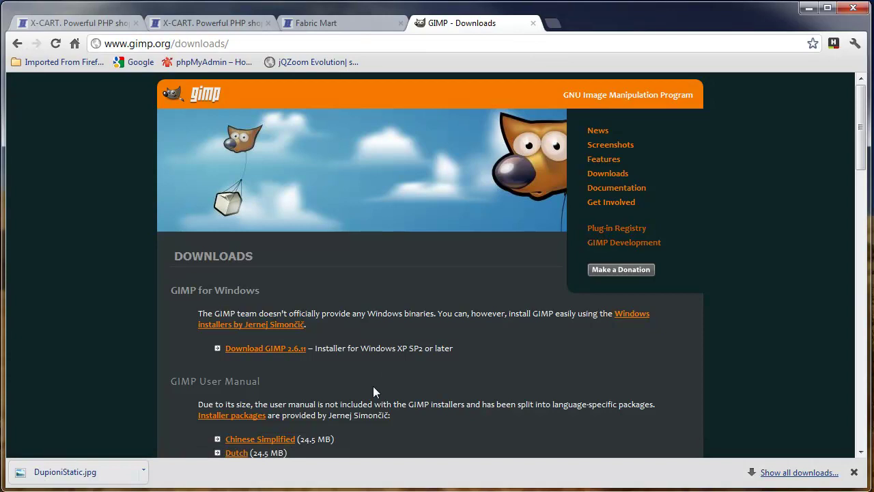
Step: Close the GIMP downloads page and copy the "Like us on Facebook" banner image from the Fabric Mart storefront slider
click(533, 23)
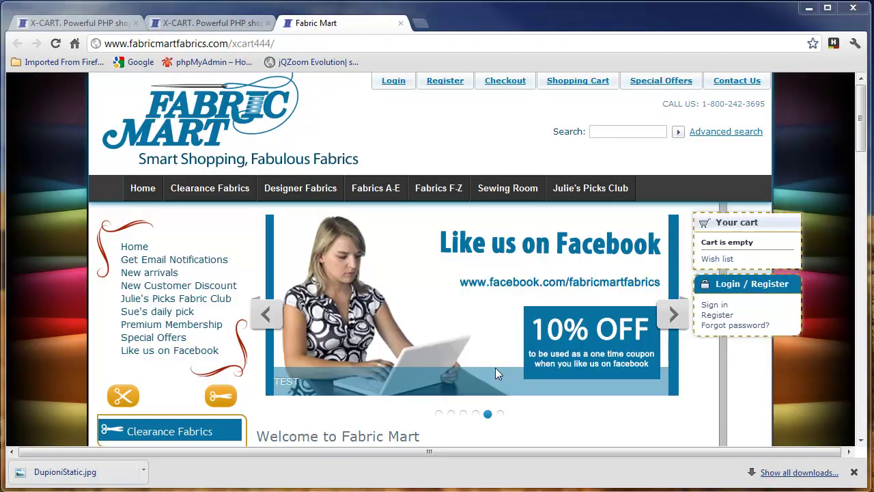
right_click(414, 298)
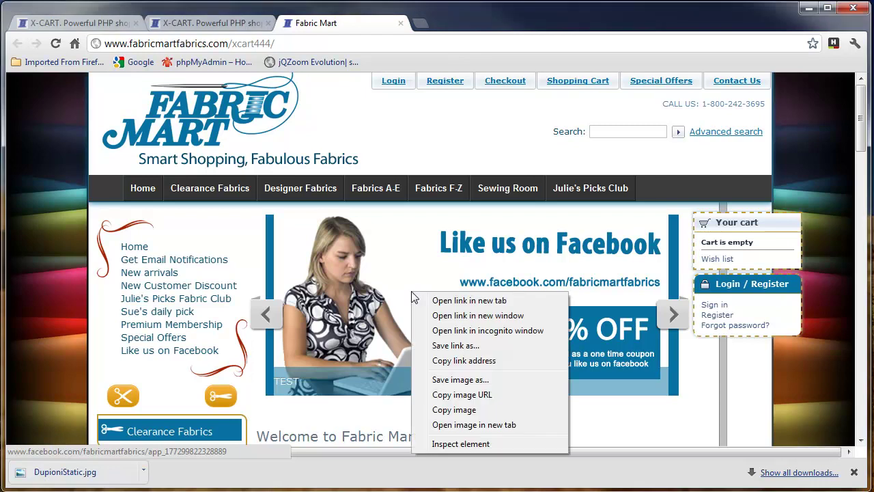
click(456, 410)
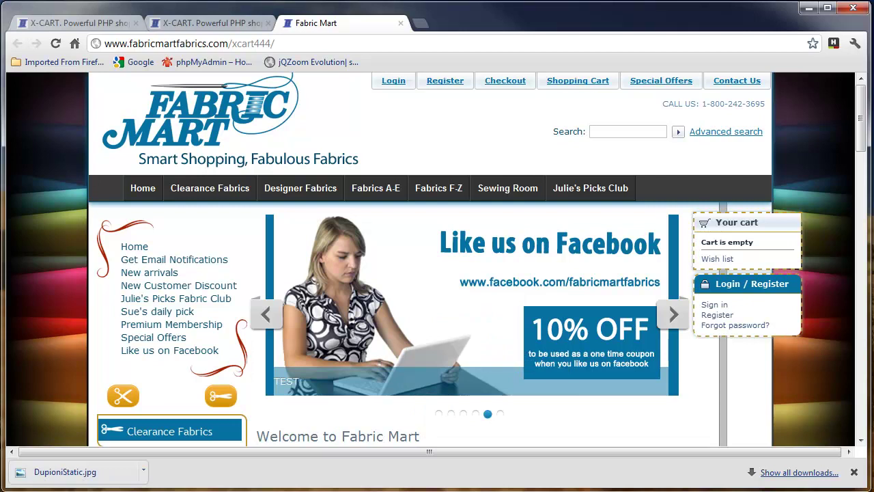
Step: Switch to Photoshop and create a new 605 × 265 pixel document at 72 pixels/inch from the Clipboard preset with a white background
key(alt+Tab)
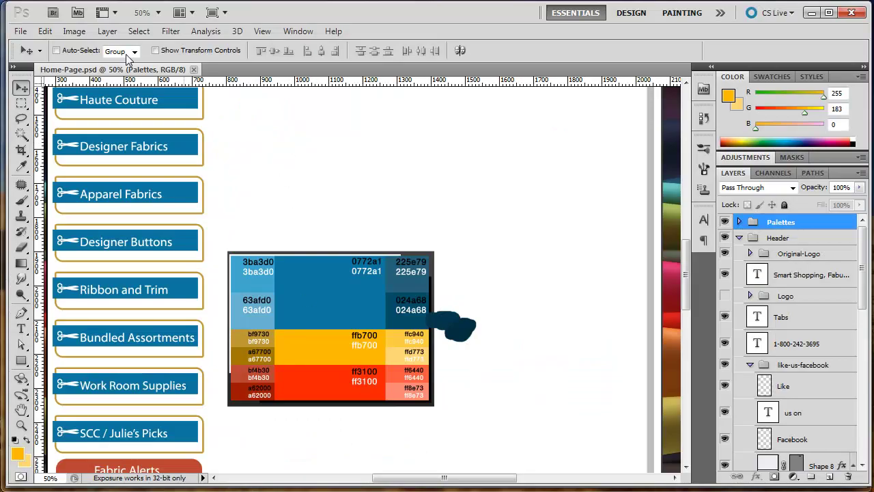
click(21, 31)
click(30, 43)
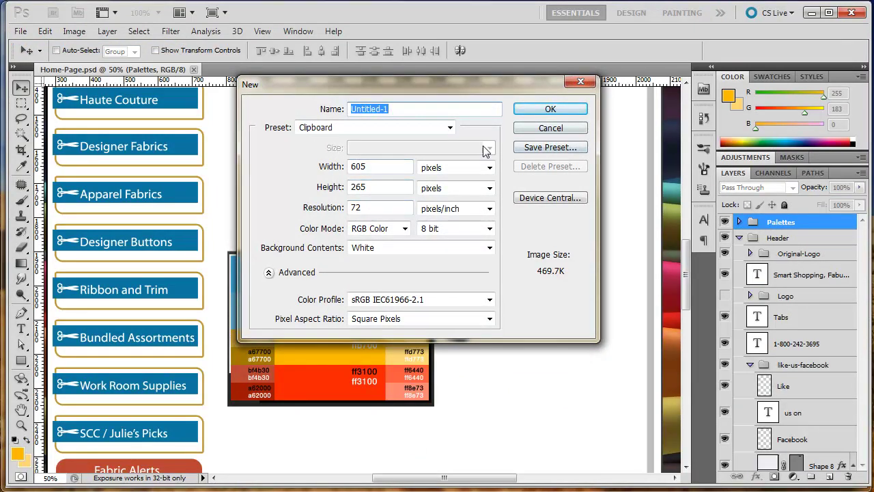
click(551, 111)
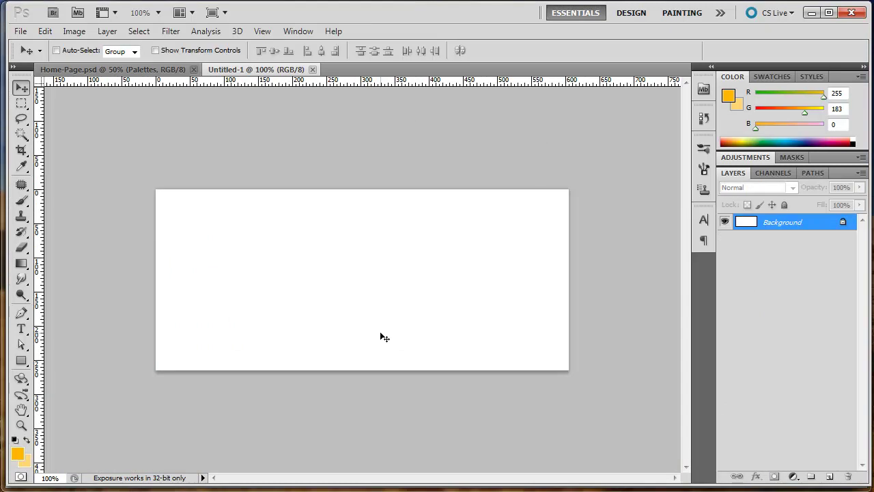
Step: Paste the copied banner into the new document to compare its size and undo the paste
key(ctrl+v)
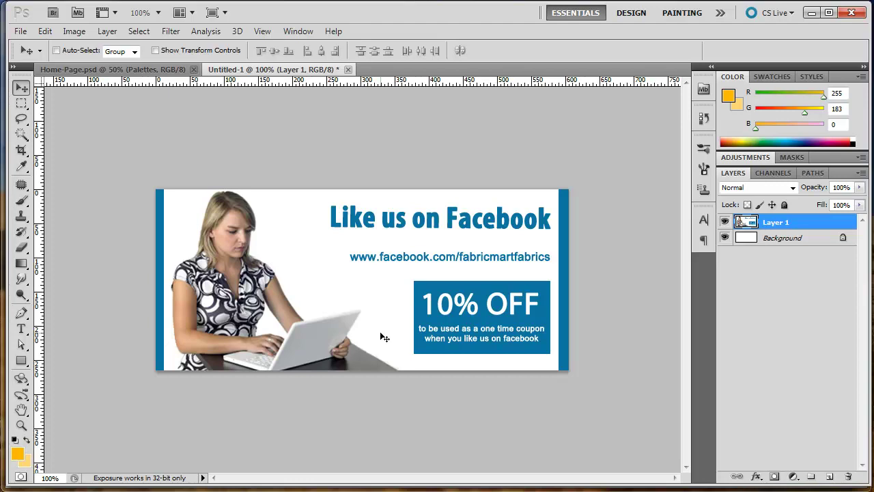
key(ctrl+z)
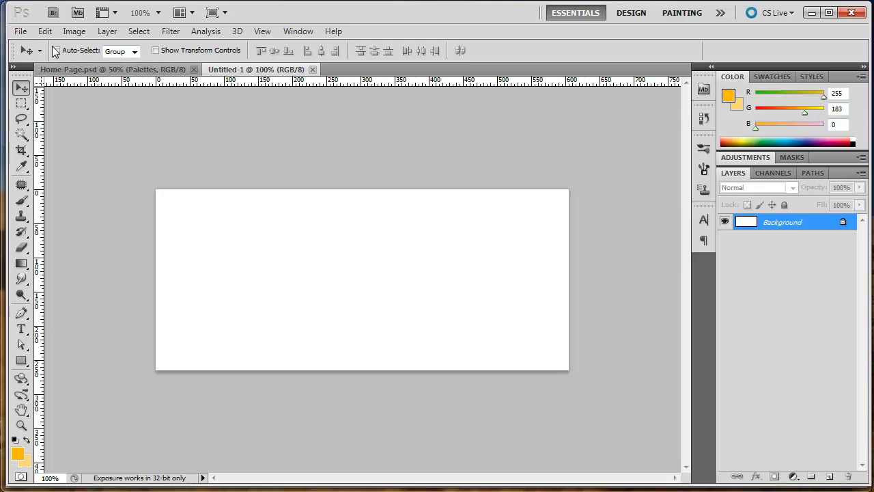
Step: Save the blank document in the Design folder as a Photoshop file named Shetland-Wools-Banner
click(21, 32)
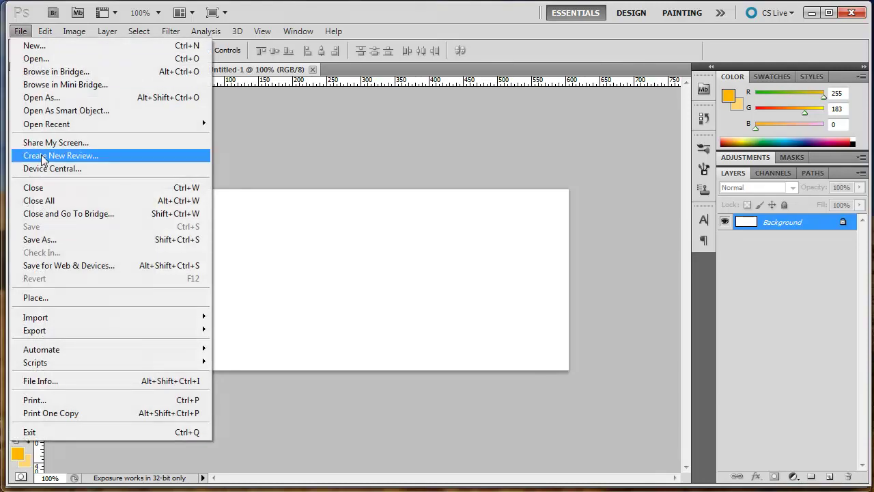
click(63, 242)
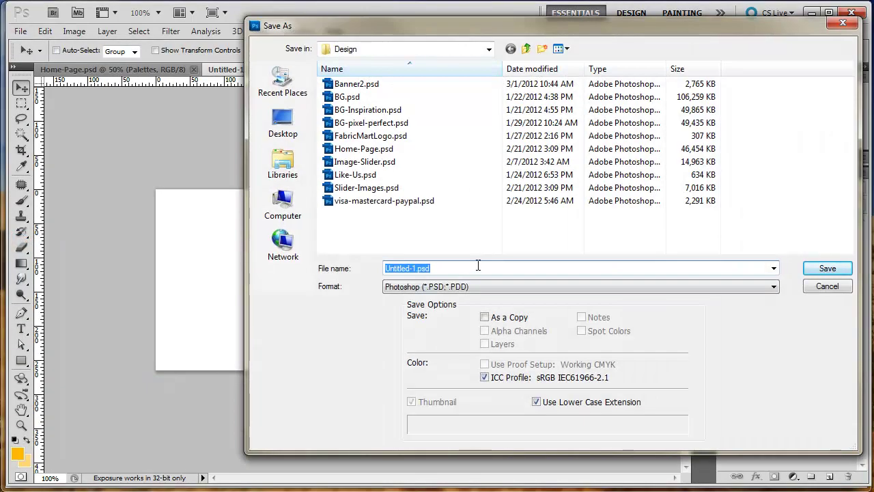
text(Shetland)
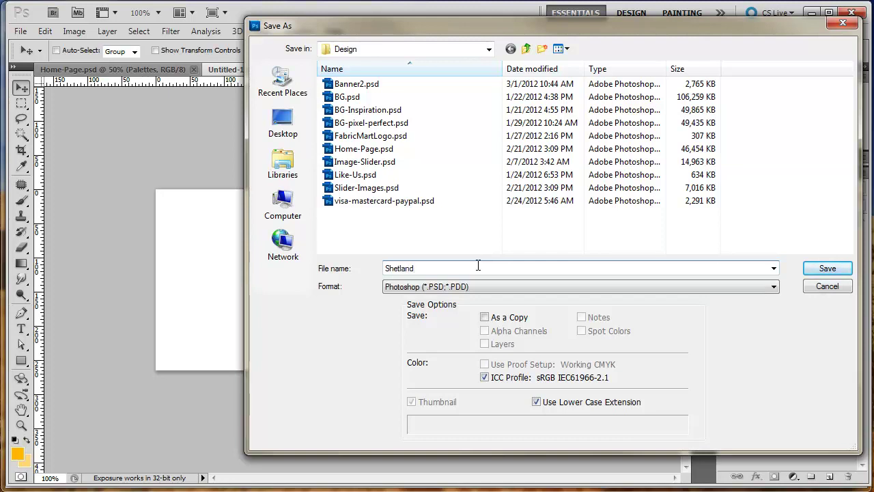
text(-Wools-Banner)
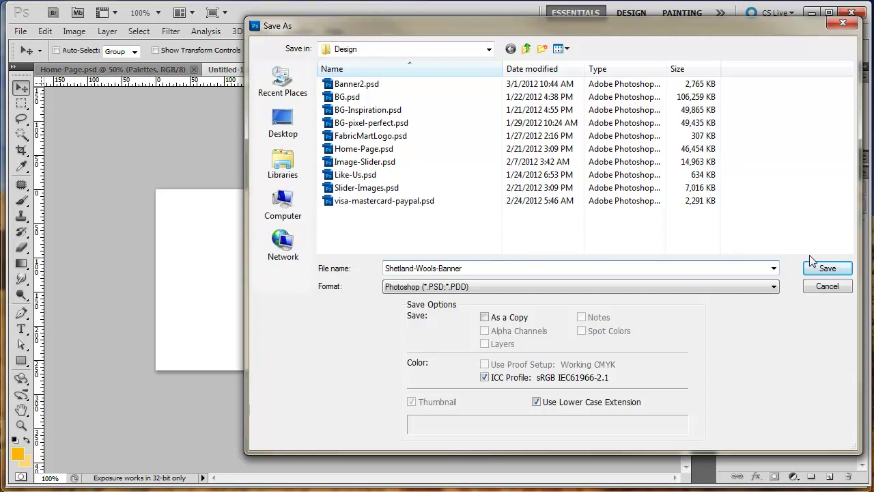
click(833, 267)
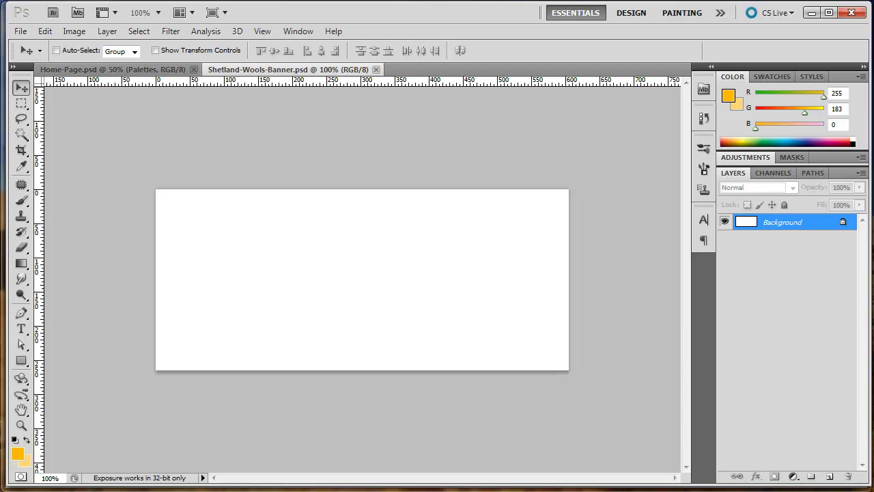
Step: Switch to Chrome, search the web for "stock exchange" in a new tab, and look over the stock.xchng home page
key(alt+Tab)
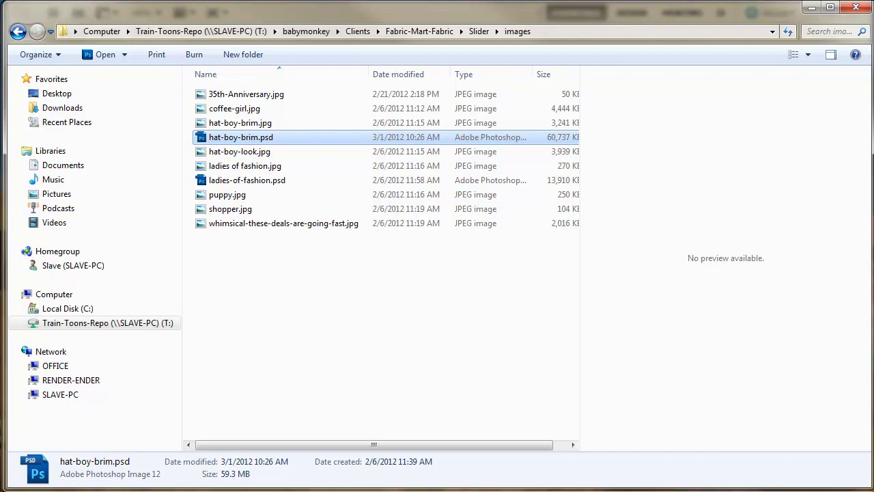
key(alt+Tab)
click(417, 25)
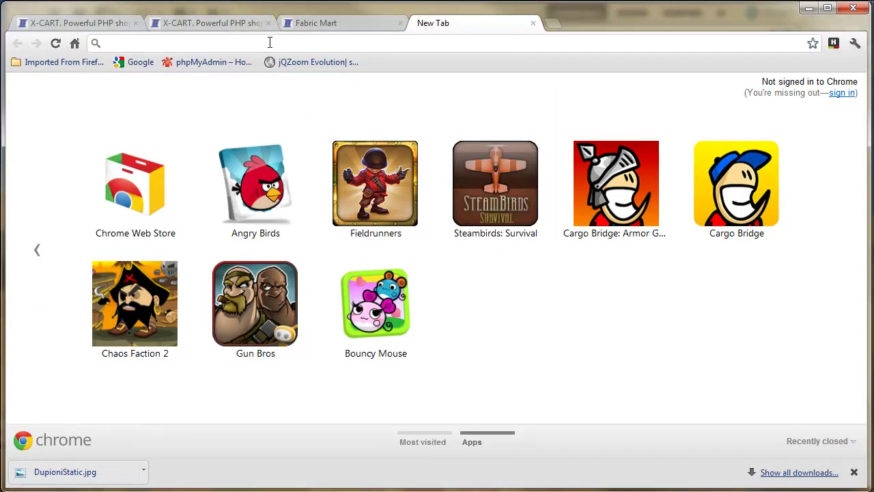
text(stoc)
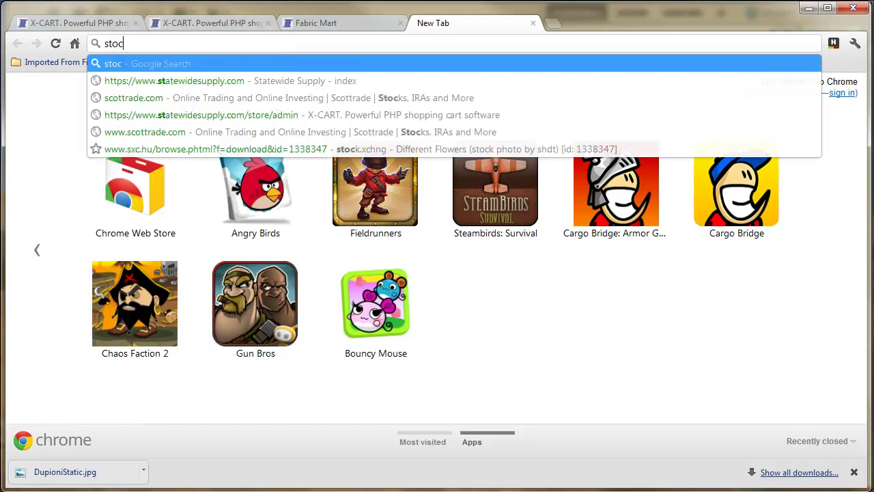
text(k exchange)
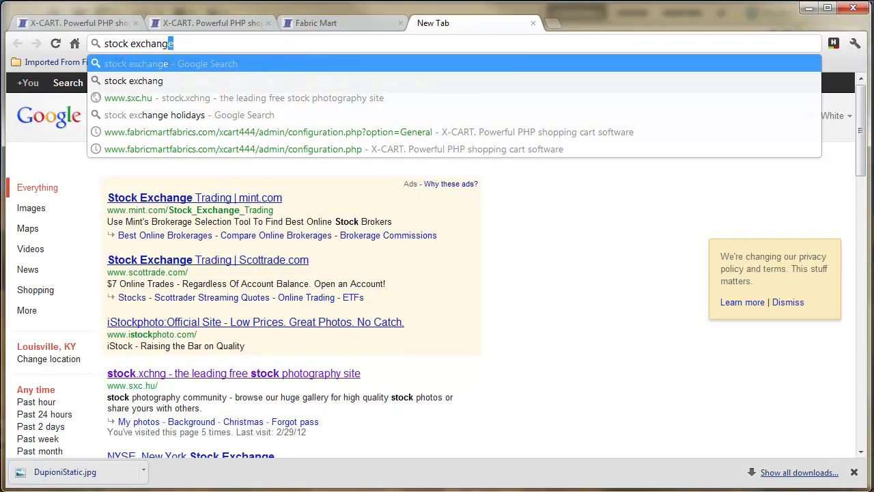
key(Return)
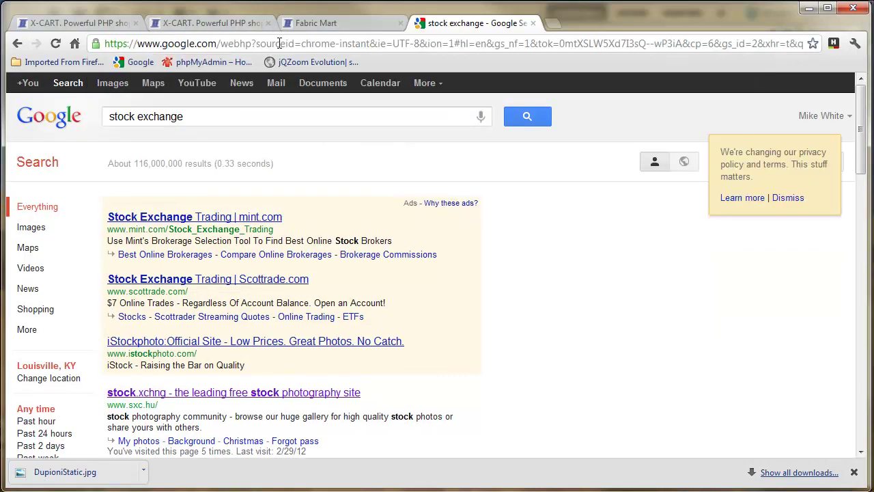
click(214, 393)
scroll(258, 376, down, 2)
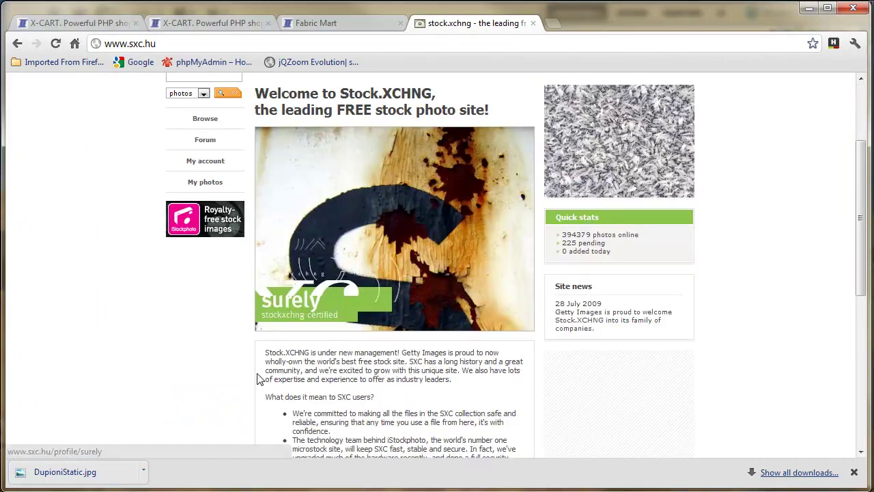
scroll(257, 376, up, 2)
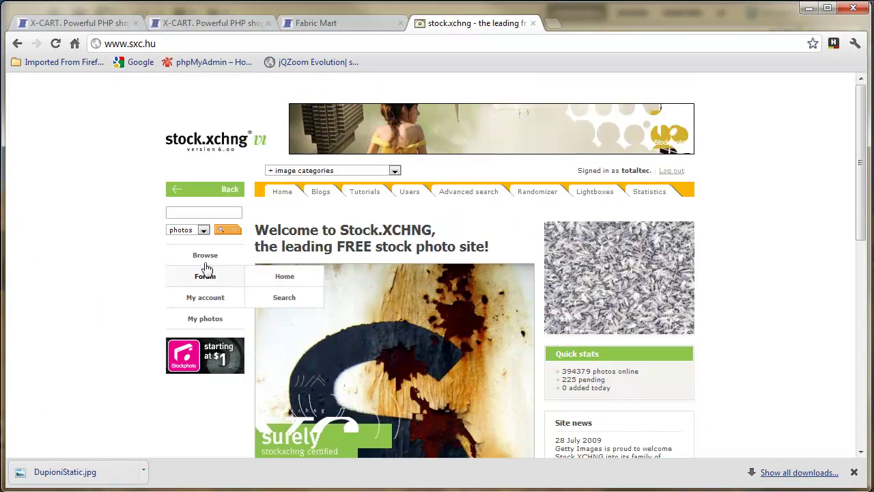
Step: Search the stock.xchng photos for "people" and browse the resulting images
click(208, 213)
text(people)
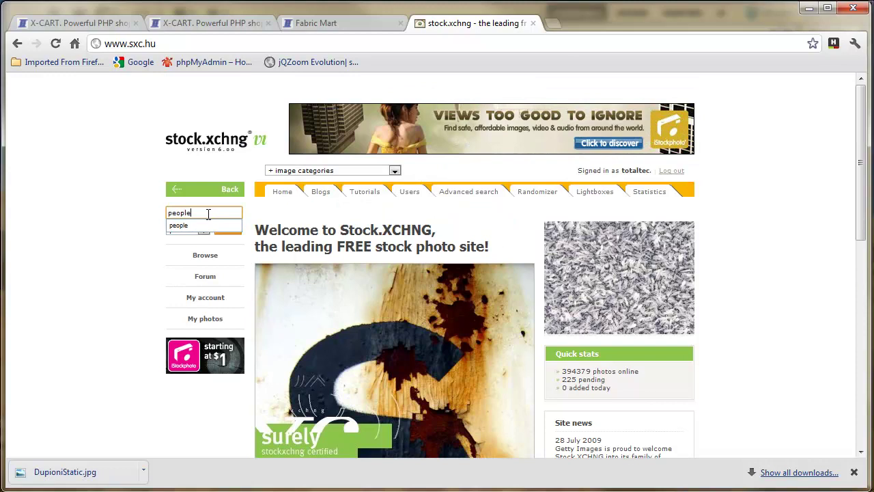
key(Down)
key(Return)
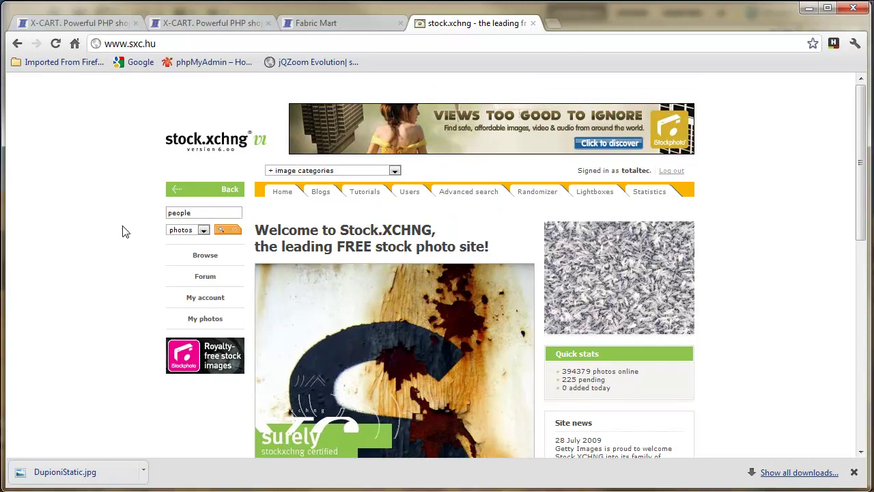
click(226, 233)
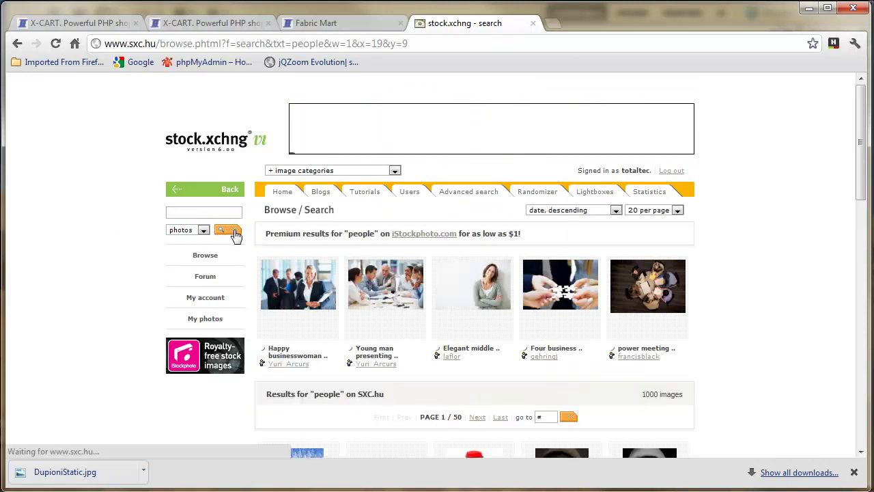
scroll(403, 357, down, 4)
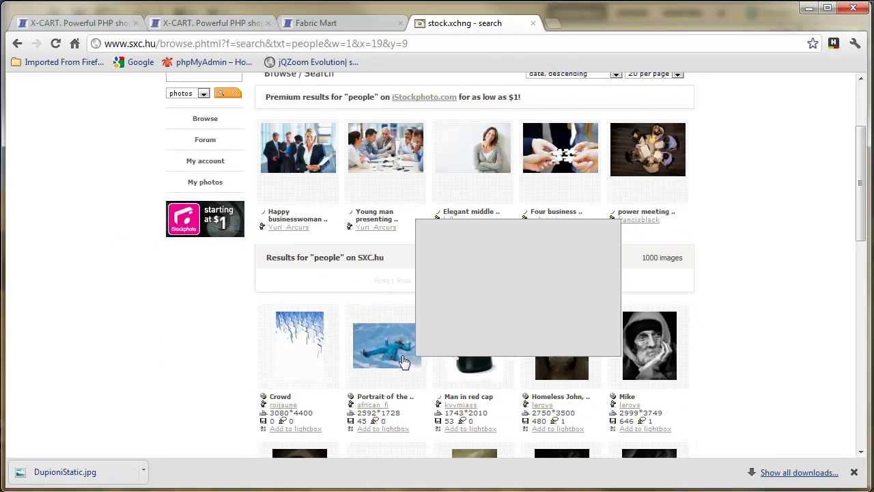
mouse_move(297, 351)
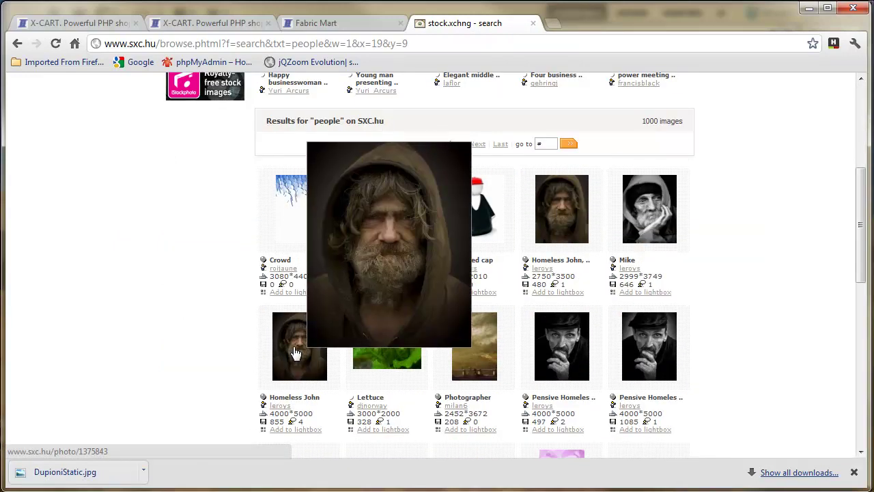
Step: Close the stock photo page and open hat-boy-brim.psd from the Slider images folder in Photoshop
click(532, 23)
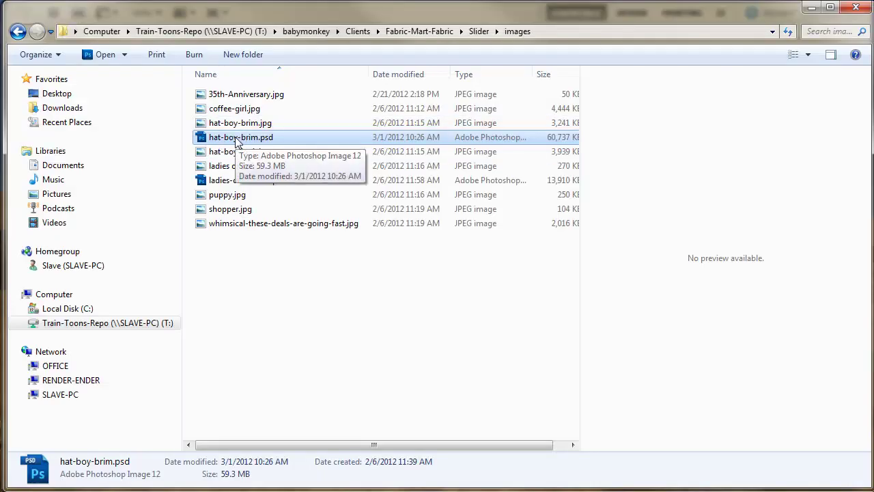
double_click(247, 139)
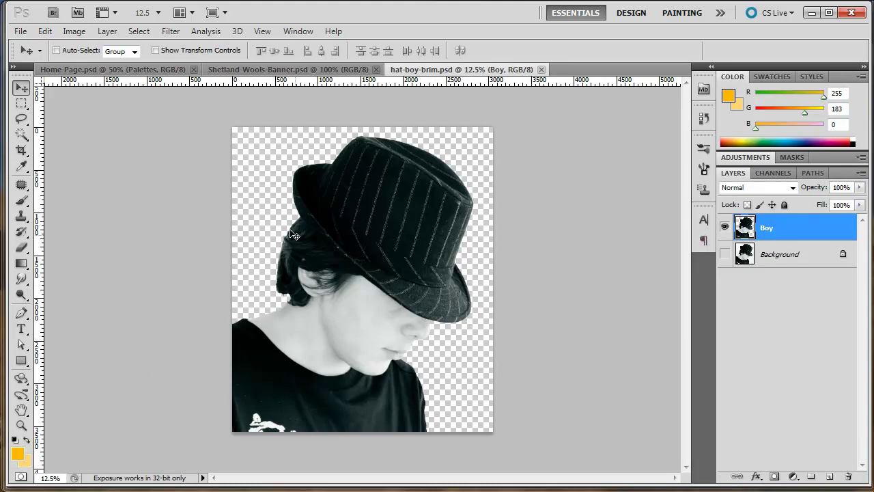
Step: Compare the original Background photo with the cut-out Boy layer by switching their visibility, ending with only Boy shown
click(725, 227)
click(724, 254)
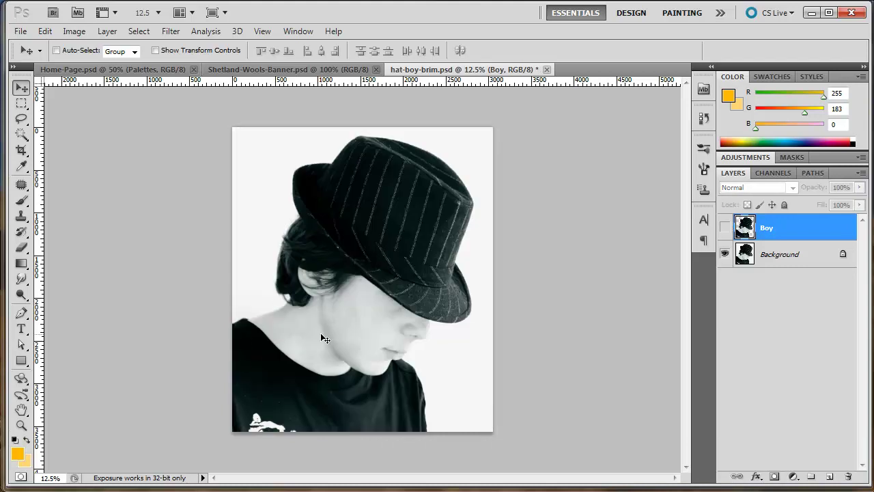
scroll(320, 332, up, 4)
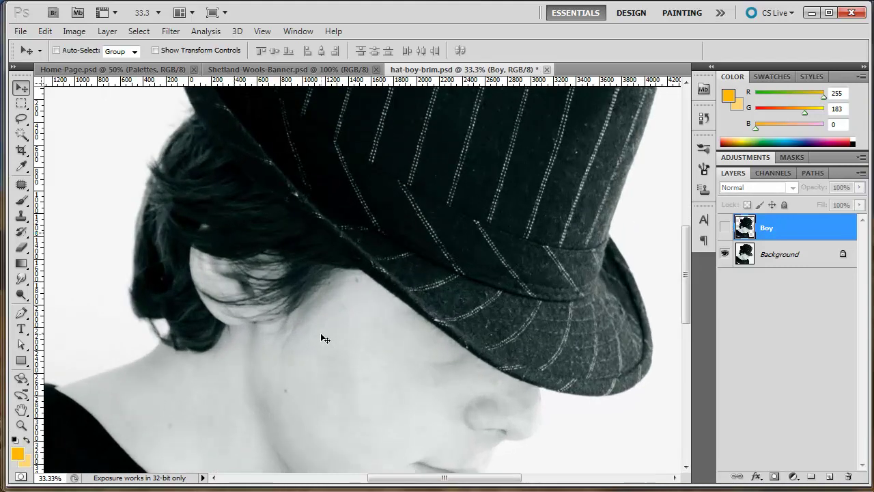
scroll(321, 332, down, 4)
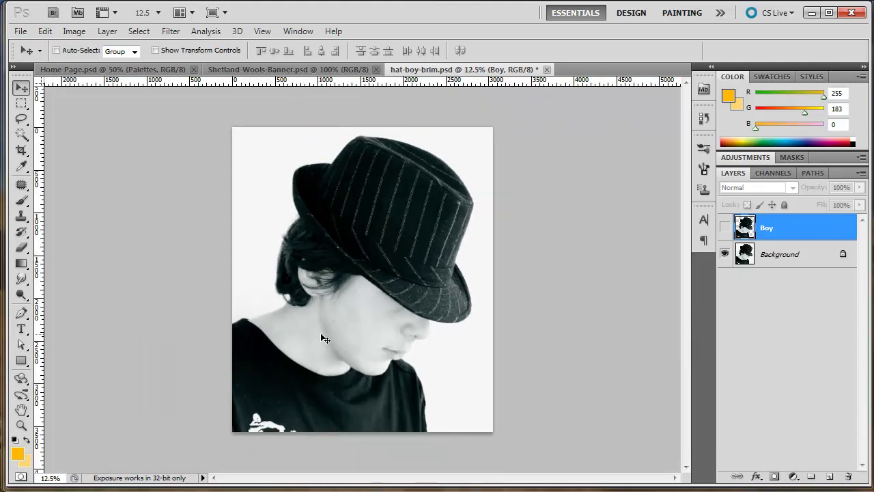
click(724, 227)
click(725, 253)
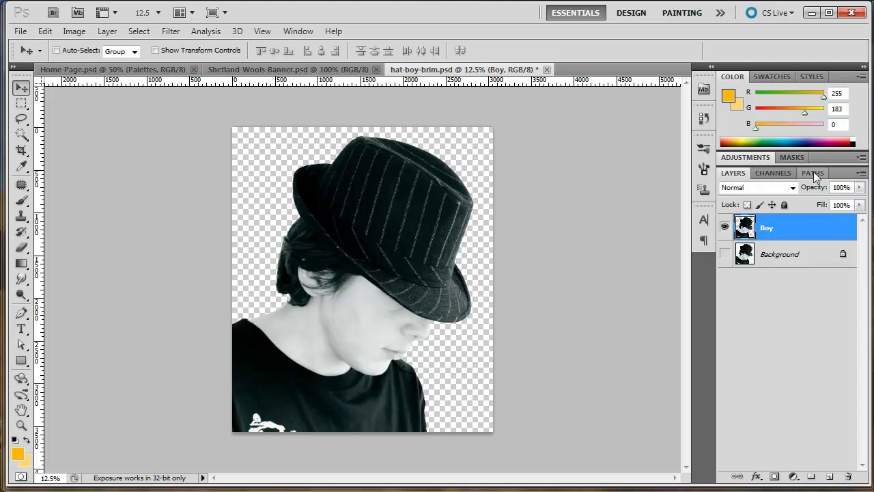
Step: Take up the Pen tool, and show the original Background photo instead of the Boy cut-out
click(21, 313)
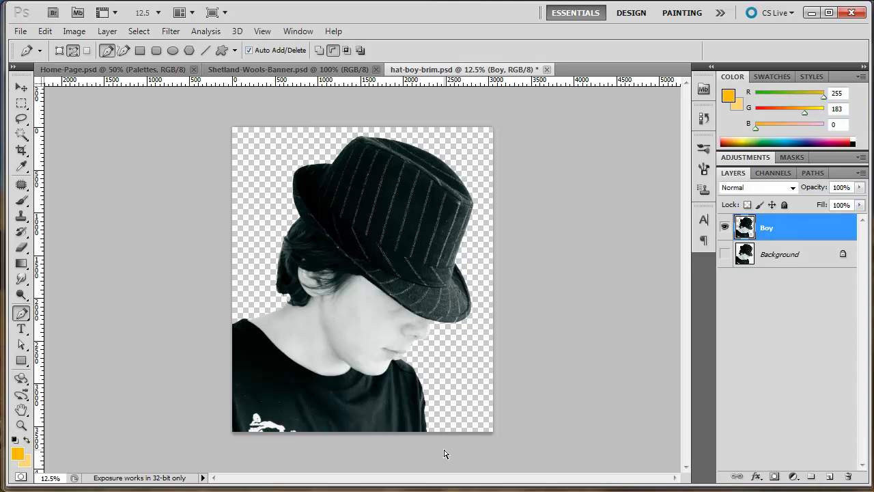
key(ctrl+plus)
key(ctrl+plus)
key(ctrl+plus)
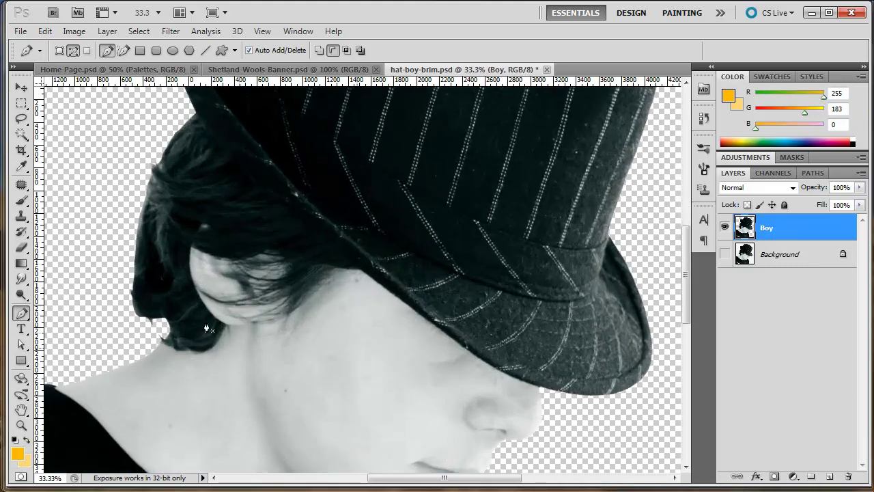
click(724, 227)
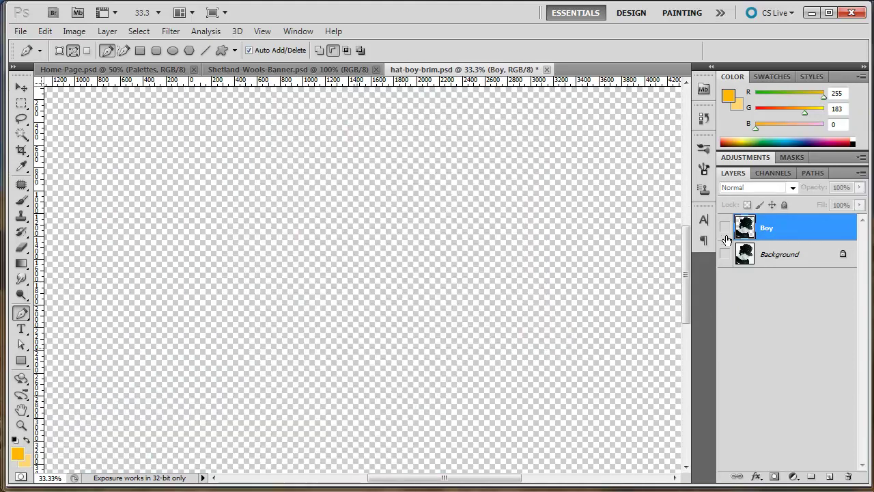
click(724, 254)
Step: Trace a path with closely spaced Pen points along the boy's shoulder line up to the hair at the neck
click(64, 385)
click(74, 381)
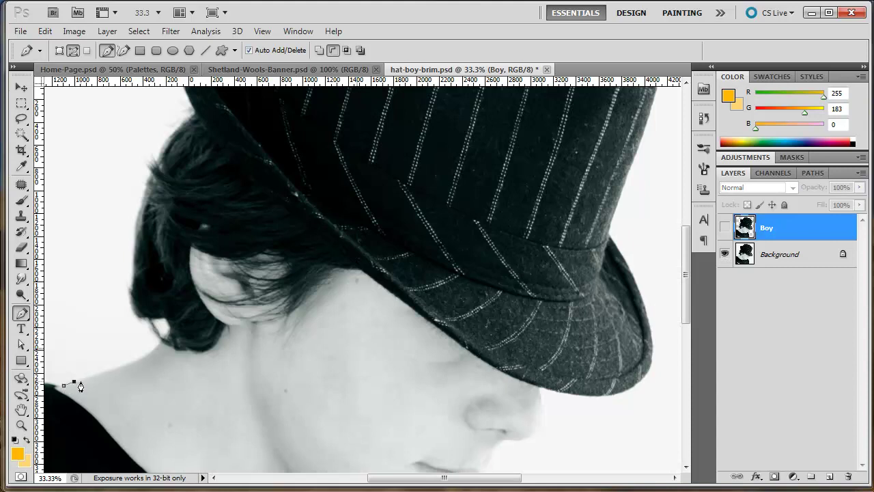
click(90, 377)
click(108, 372)
click(120, 367)
click(135, 362)
drag(157, 347, 160, 339)
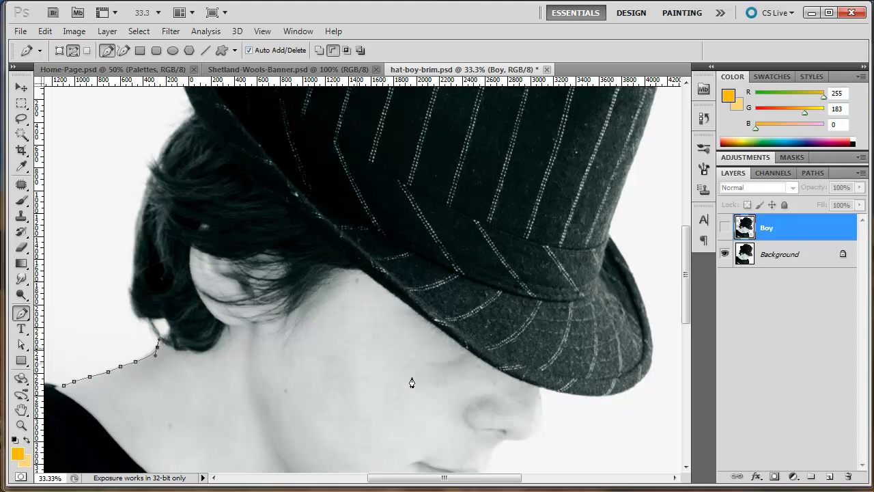
Step: Trace curved path segments around the front of the hat brim and fine-tune the direction handle of the lower brim point
click(540, 386)
drag(646, 376, 668, 345)
click(608, 239)
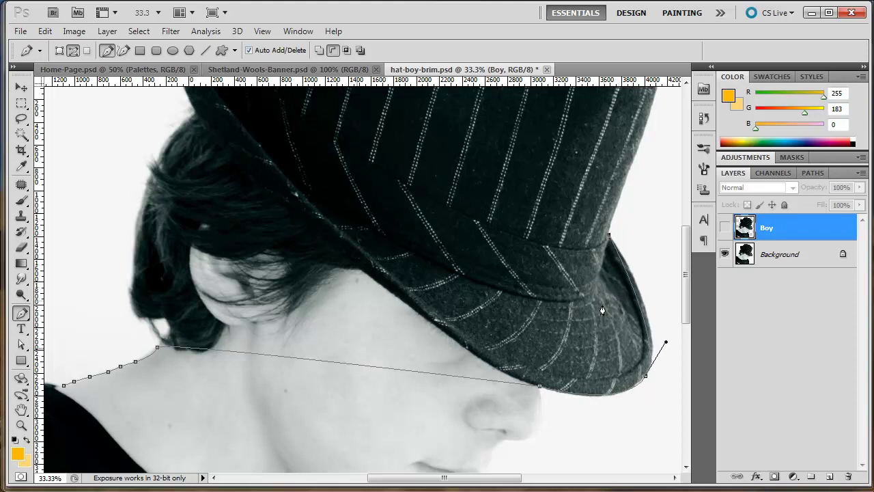
click(21, 344)
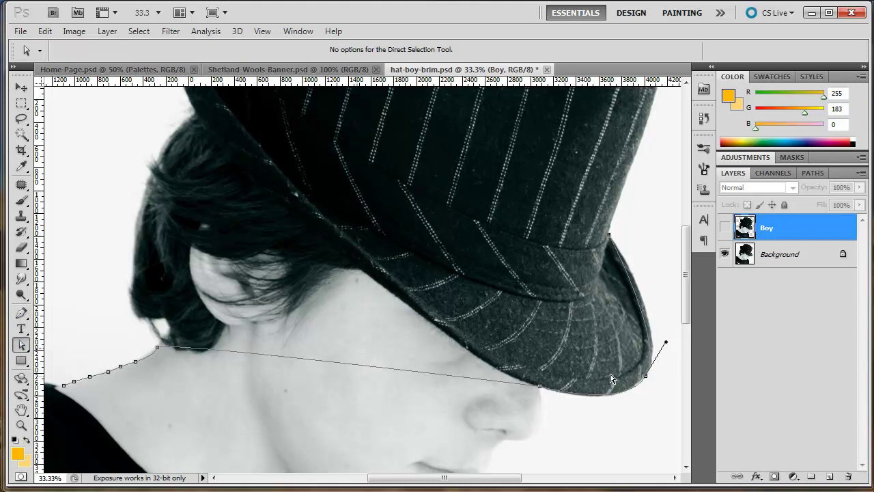
drag(666, 341, 671, 335)
drag(670, 333, 674, 328)
Step: Add Pen points outside the brim and close the path at its starting point on the shoulder
click(21, 313)
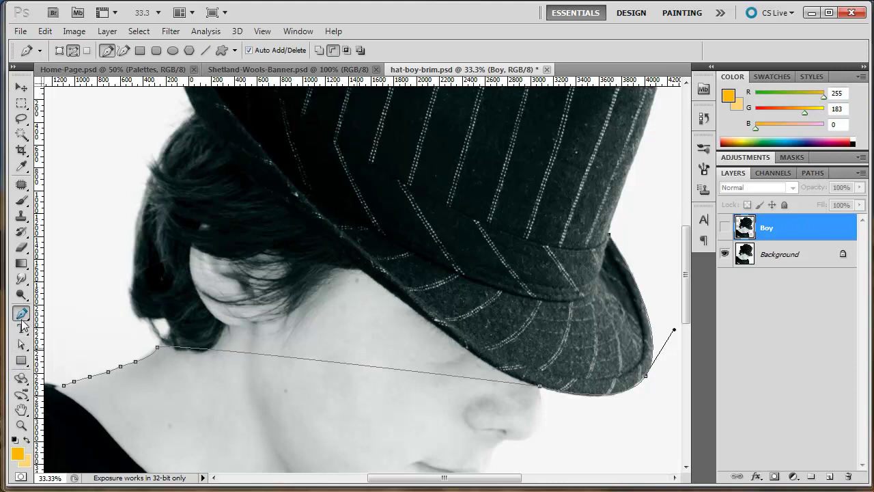
drag(653, 232, 662, 432)
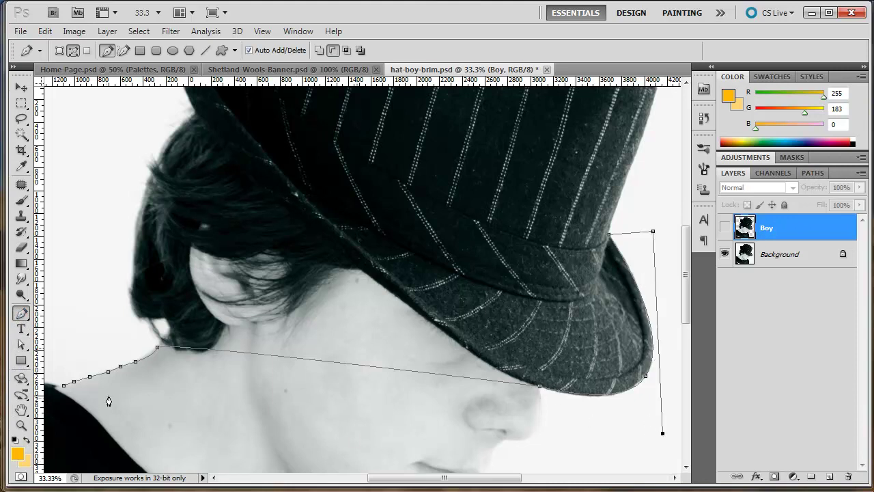
click(64, 386)
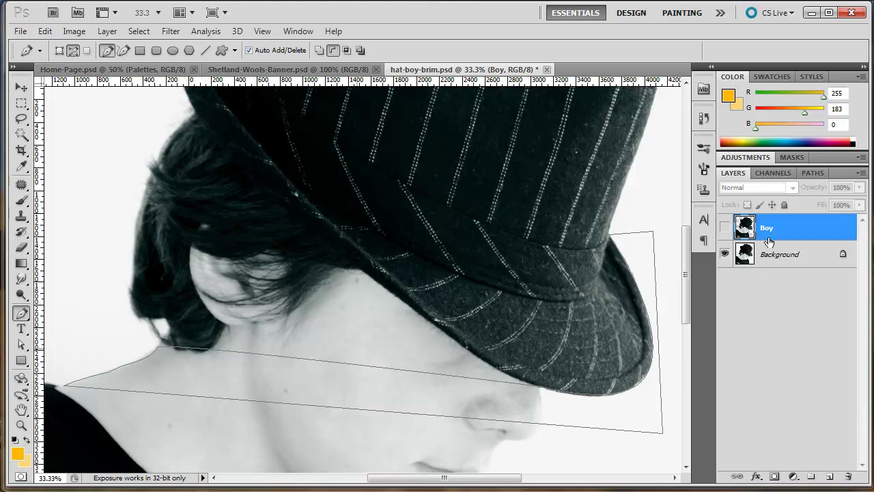
Step: Replace the existing Boy layer with a fresh duplicate of the Background layer named Boy
click(793, 158)
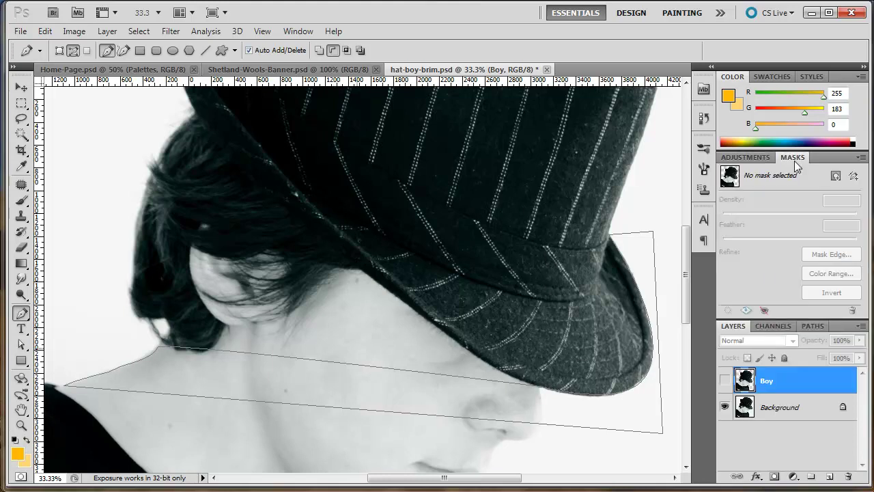
click(753, 158)
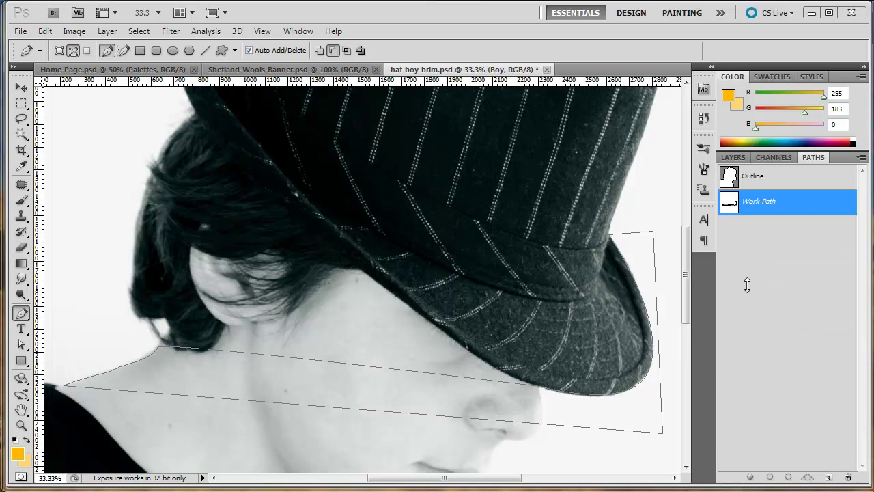
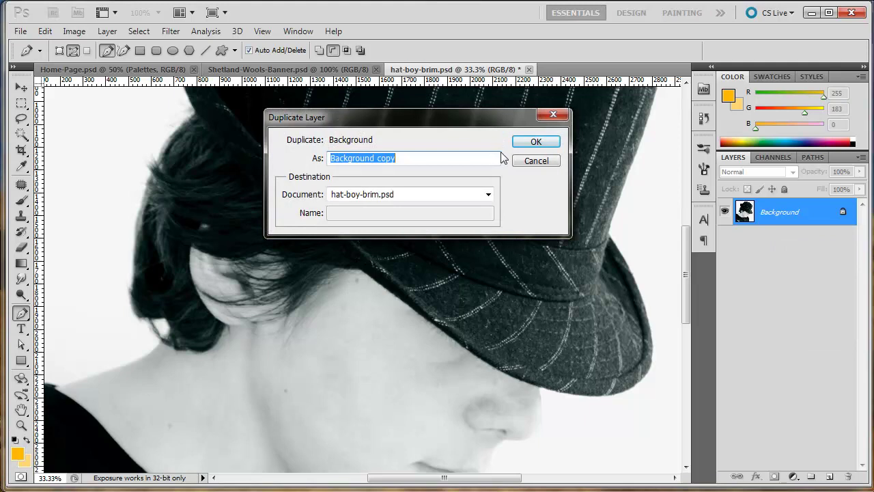
text(Boy)
key(Return)
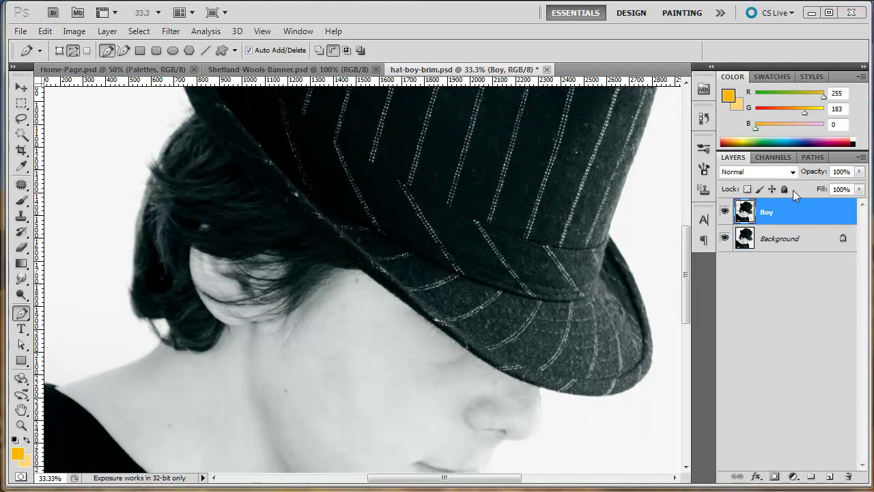
Step: Make a new anti-aliased selection from the Outline path with a feather radius of 0.1 pixels
click(817, 158)
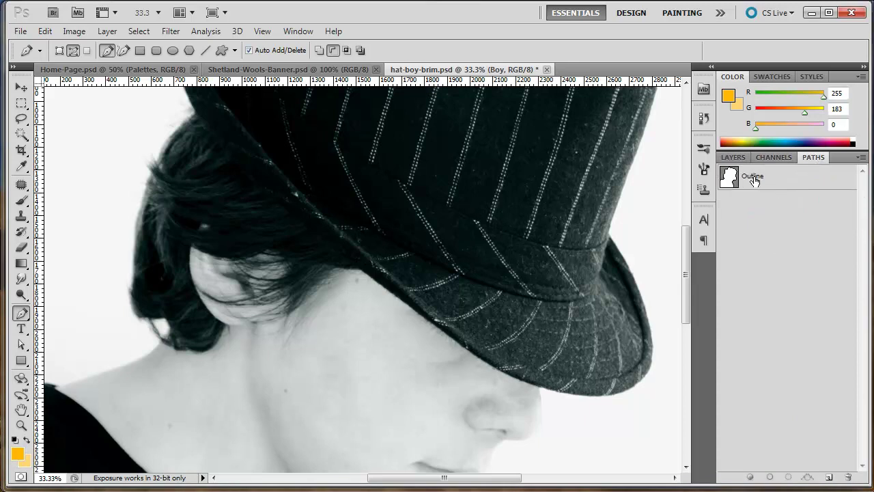
right_click(754, 176)
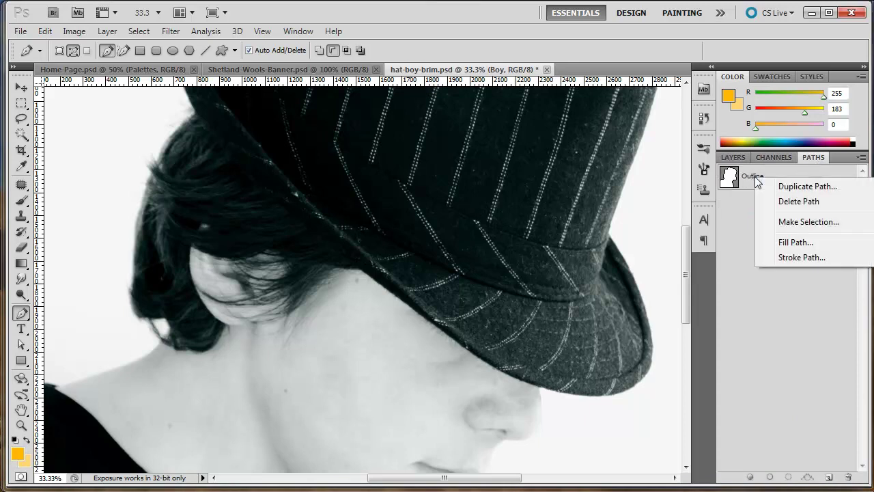
click(793, 222)
drag(601, 201, 475, 202)
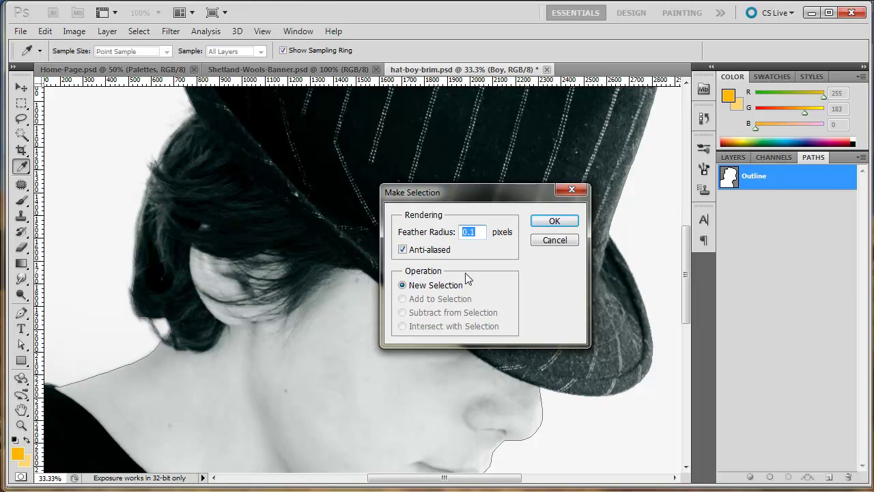
click(555, 221)
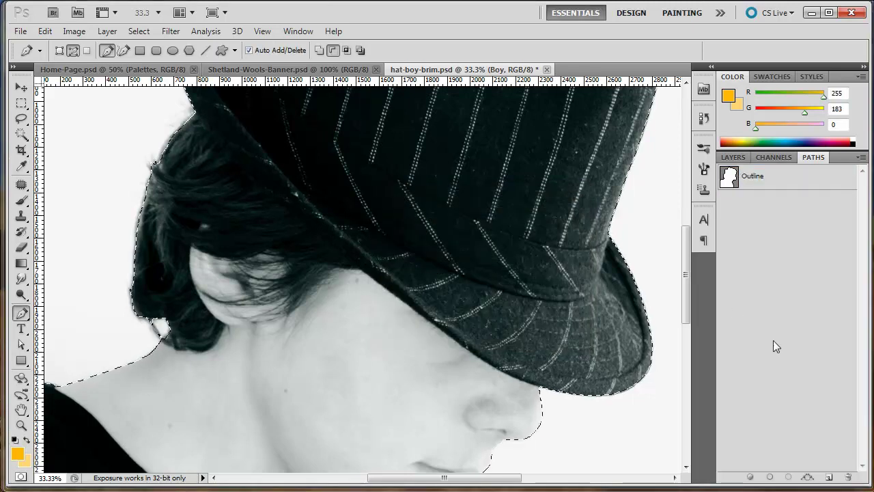
Step: Clear the white surroundings from the Boy layer using the inverted selection, and hide the Background layer
click(135, 31)
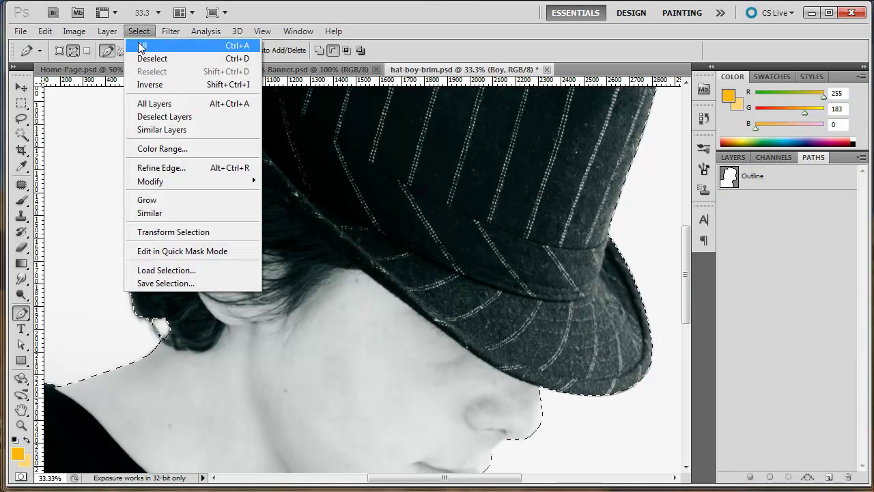
click(777, 309)
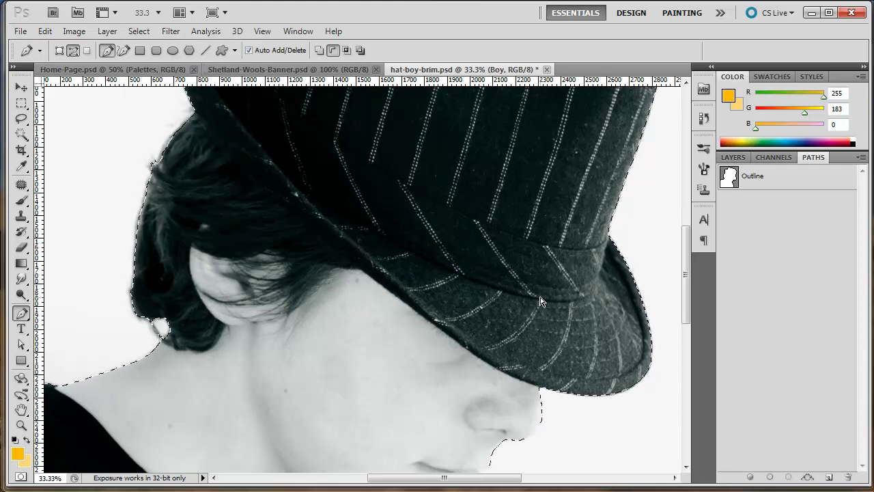
click(735, 157)
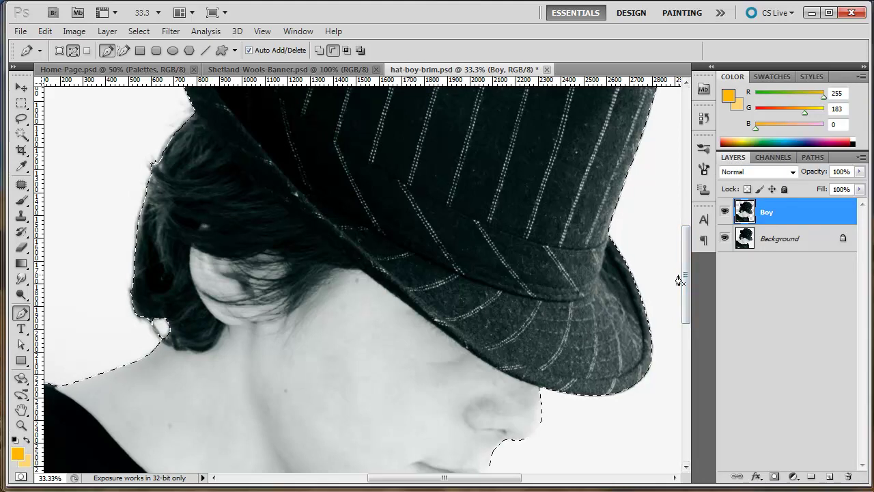
key(ctrl+minus)
key(ctrl+minus)
key(ctrl+minus)
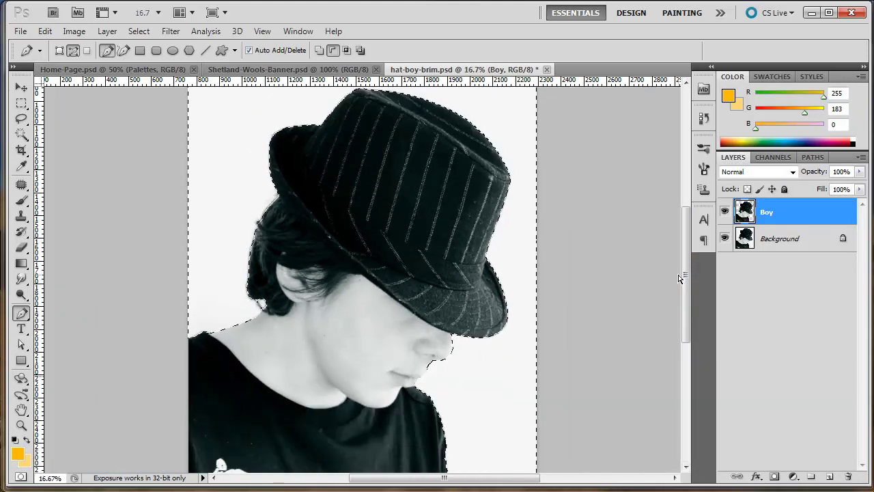
key(ctrl+plus)
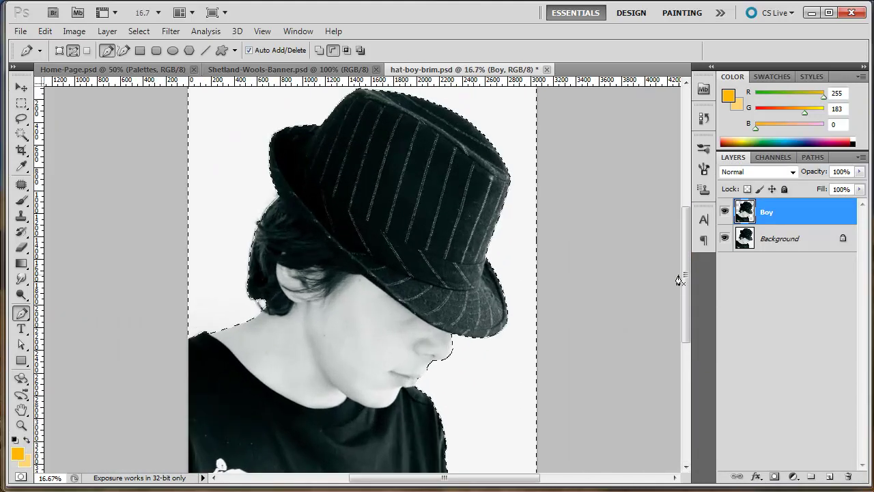
key(ctrl+minus)
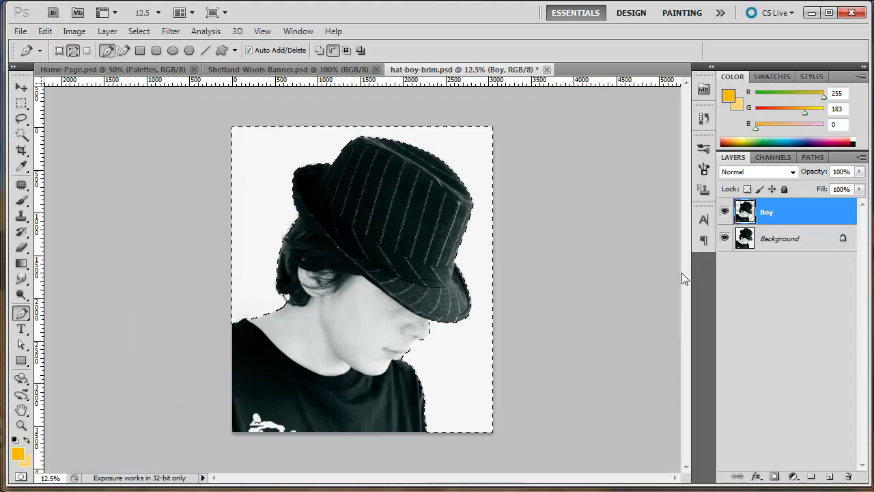
click(724, 238)
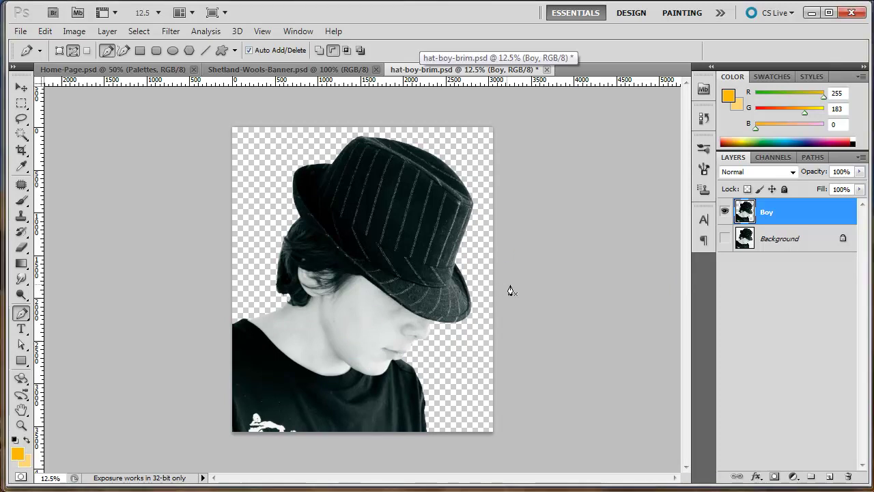
Step: Duplicate the Boy layer into the Shetland-Wools-Banner.psd document under the name Boy
right_click(786, 215)
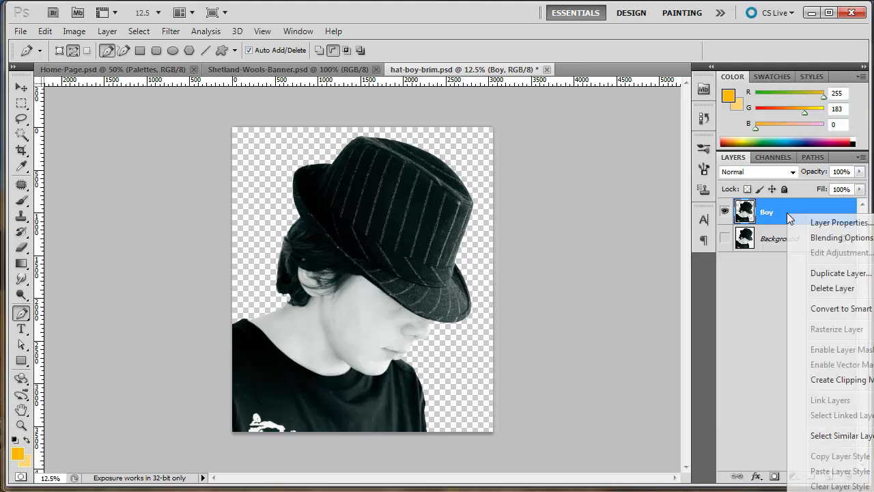
click(823, 271)
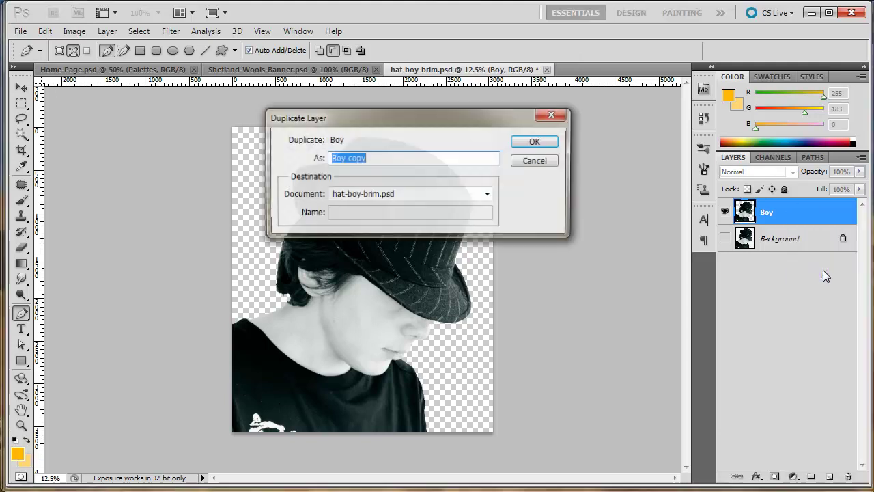
click(408, 196)
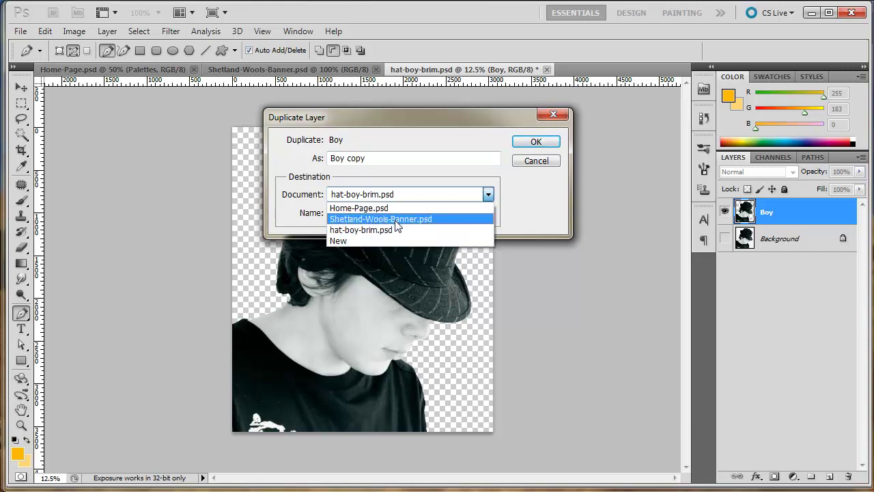
click(396, 225)
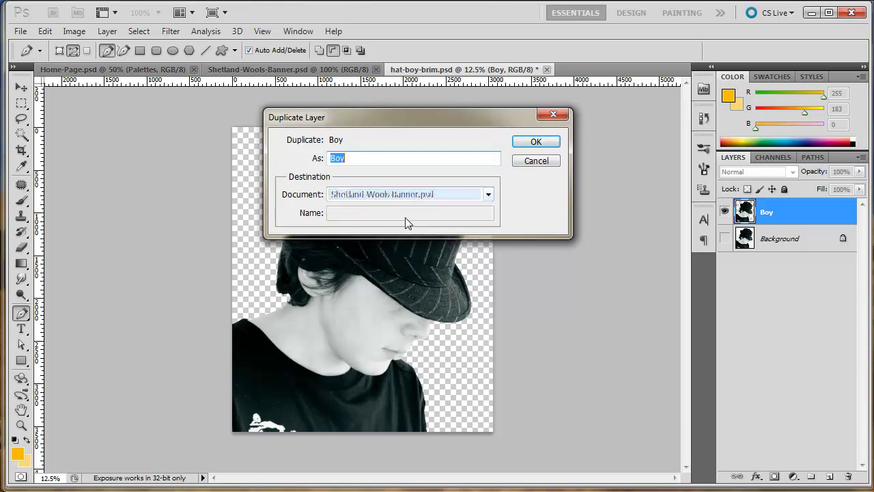
click(536, 143)
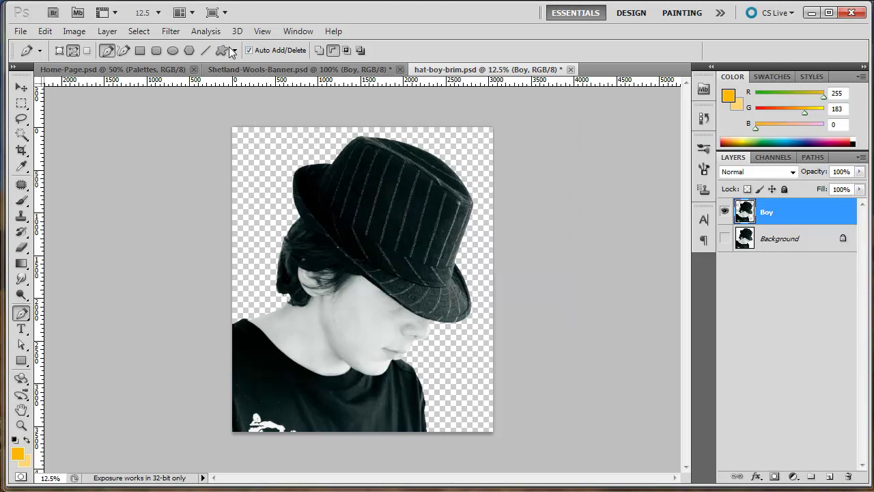
Step: Scale the Boy layer in Shetland-Wools-Banner.psd proportionally to about 9.68%, aligned with the banner's upper-left corner
click(246, 70)
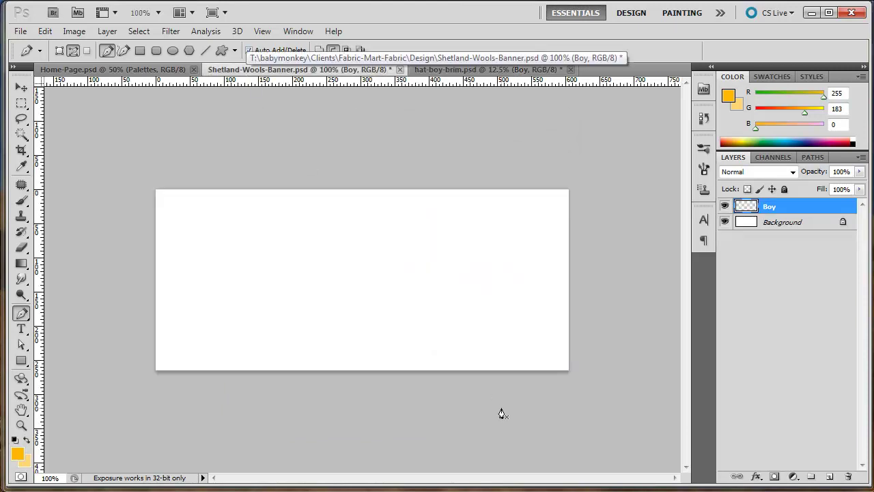
key(ctrl+minus)
key(ctrl+minus)
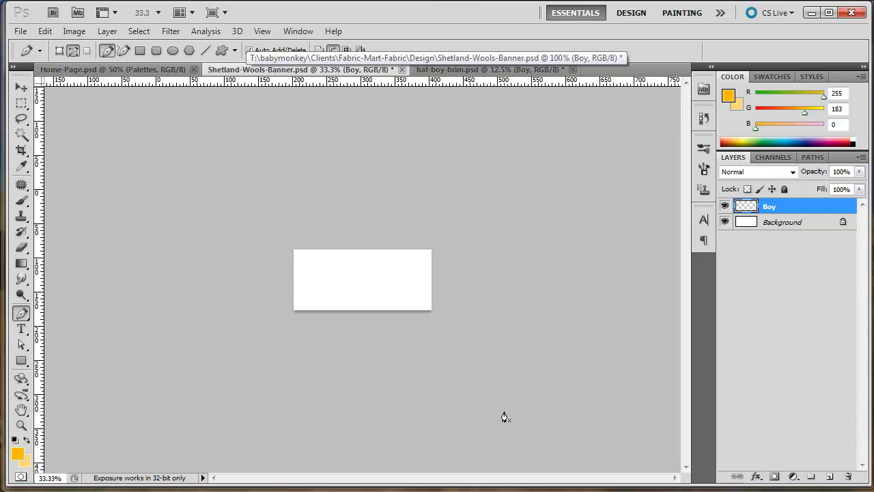
key(ctrl+minus)
key(ctrl+minus)
key(ctrl+minus)
key(ctrl+minus)
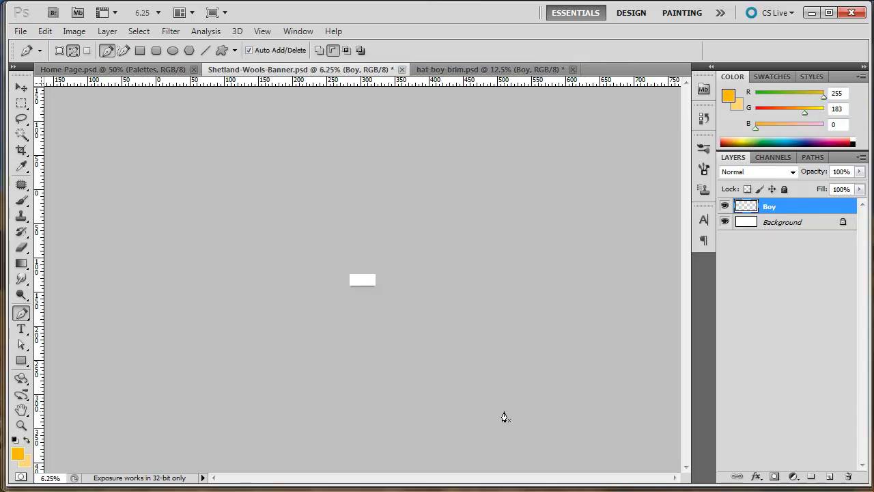
key(ctrl+t)
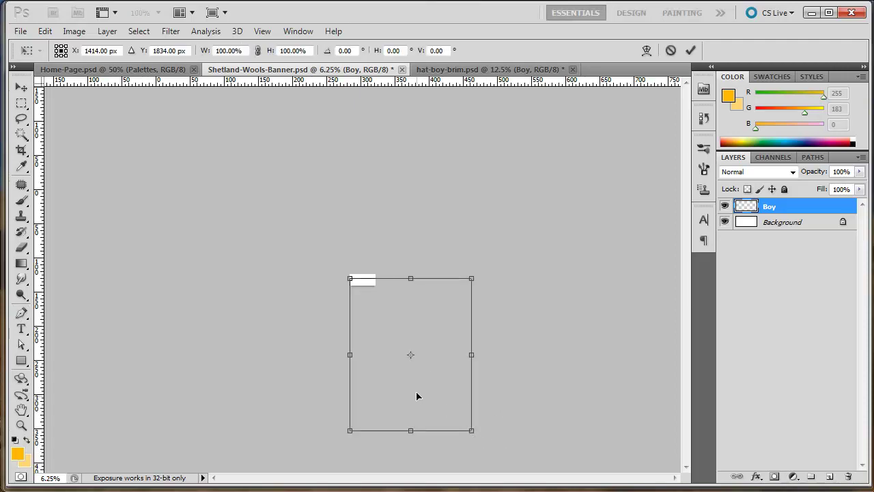
drag(416, 395, 417, 390)
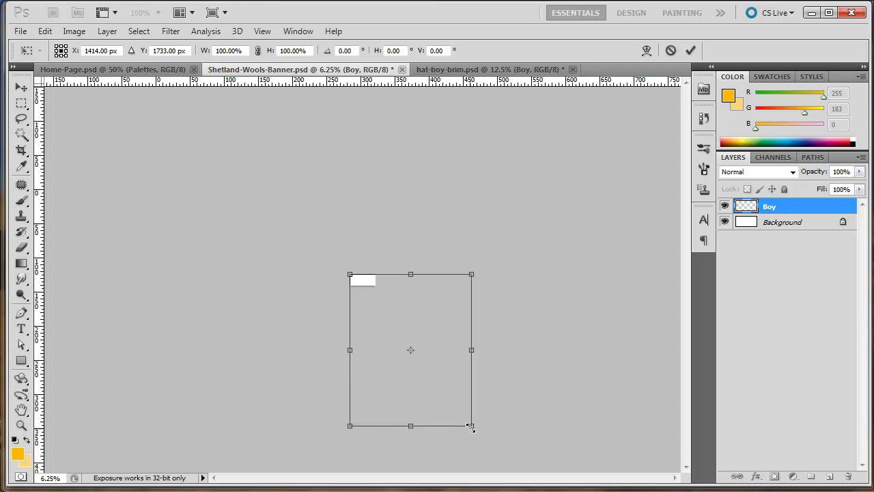
drag(471, 426, 365, 292)
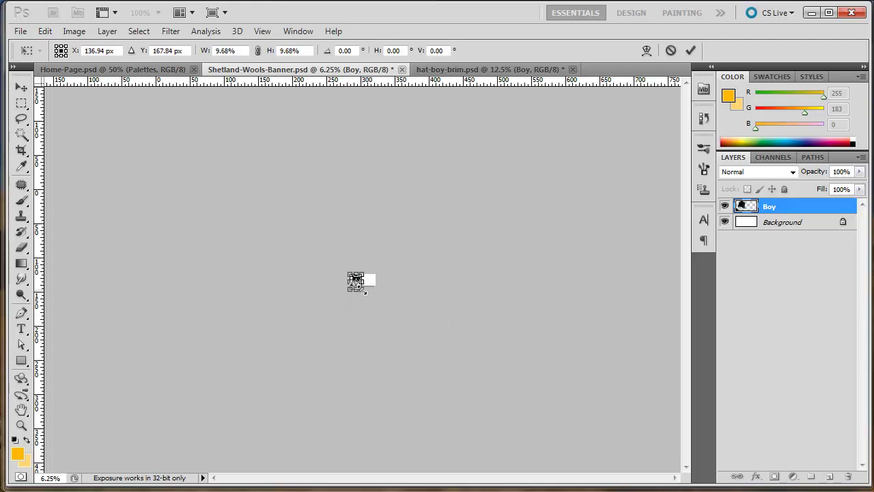
key(Return)
key(p)
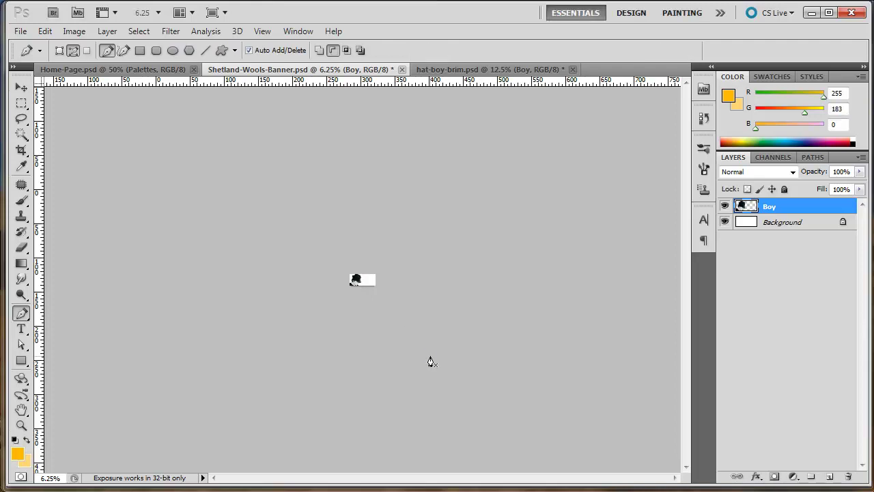
Step: Convert the Boy layer in the banner document to a smart object
key(ctrl+plus)
key(ctrl+plus)
key(ctrl+plus)
key(ctrl+plus)
key(ctrl+plus)
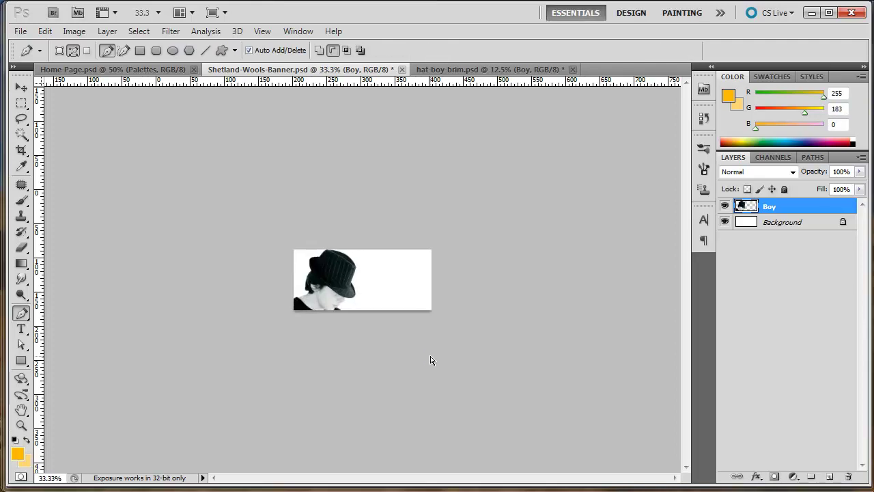
key(ctrl+plus)
key(ctrl+plus)
key(ctrl+plus)
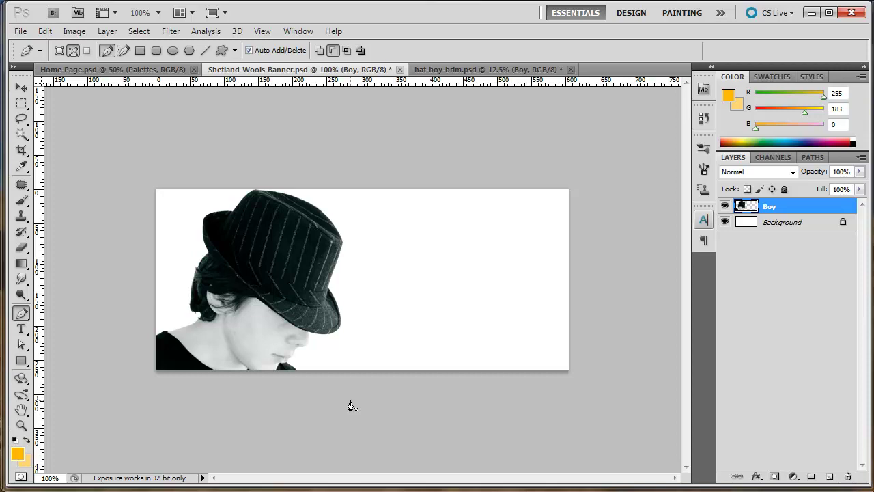
right_click(778, 207)
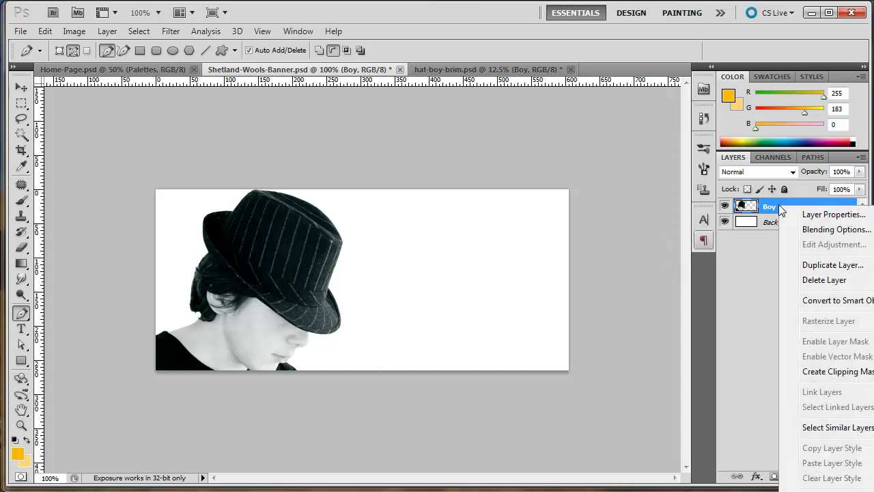
click(818, 305)
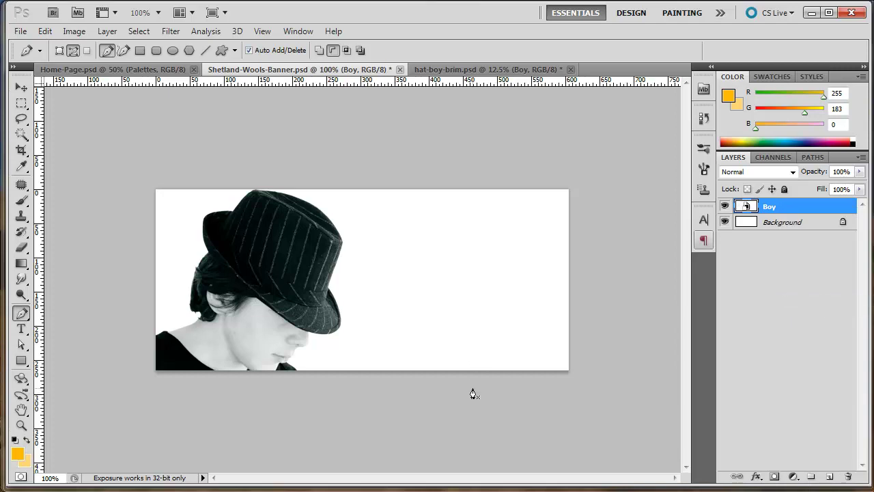
Step: Scale the Boy smart object to about 78.5% and shift it slightly left and down, so the shirt meets the banner's bottom edge
key(ctrl+t)
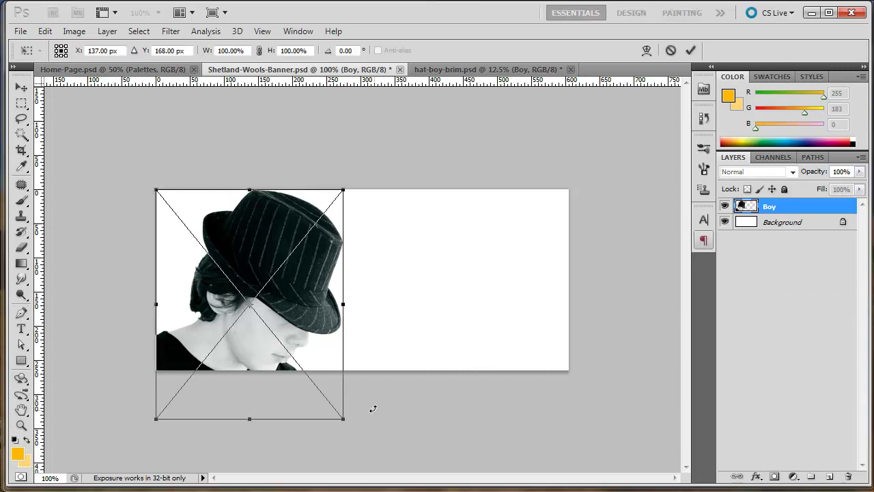
drag(342, 419, 322, 359)
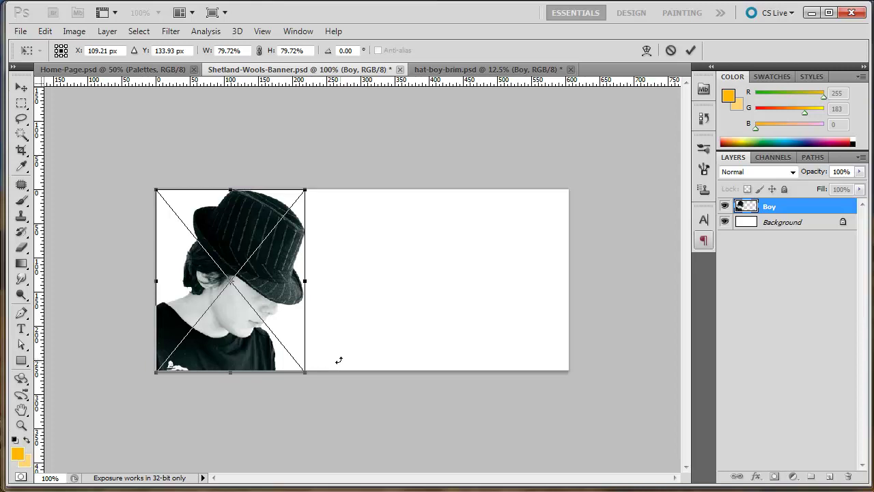
key(Left)
key(Left)
key(Left)
key(Left)
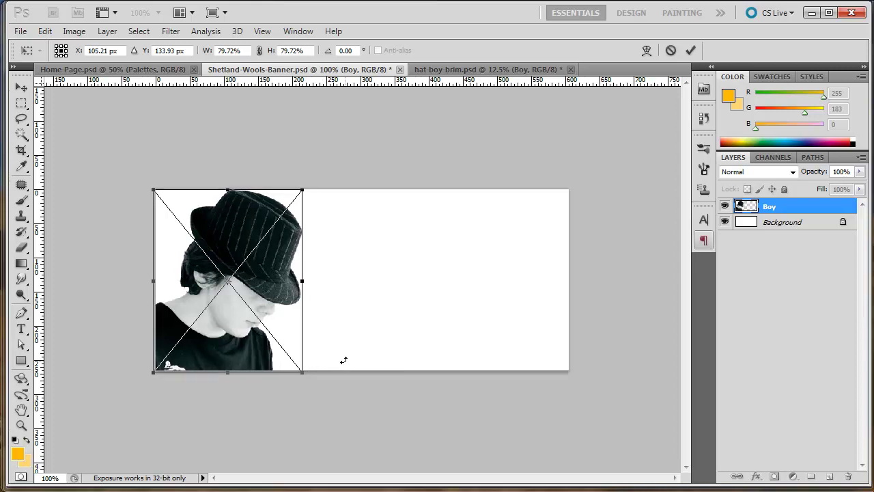
key(Down)
key(Down)
key(Down)
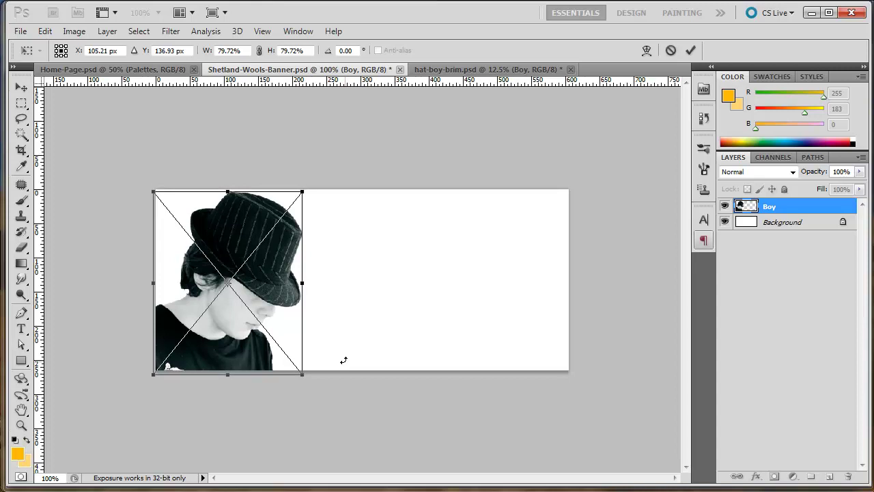
drag(302, 374, 301, 372)
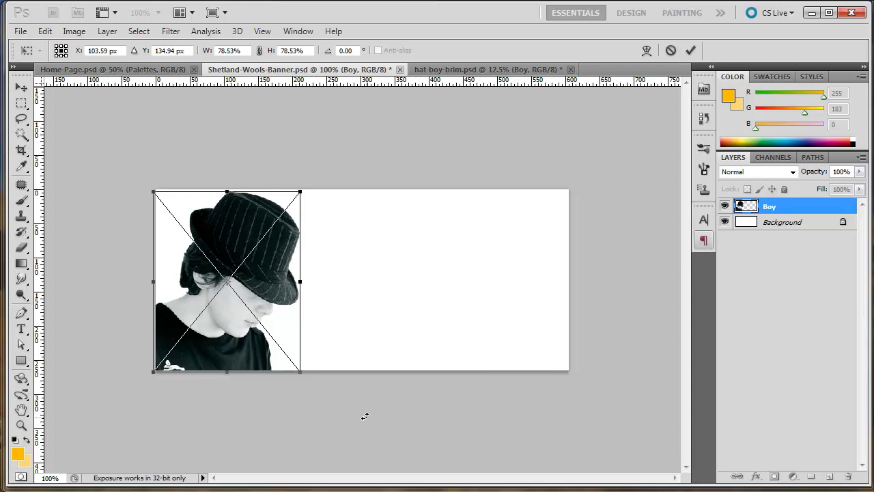
key(Return)
key(p)
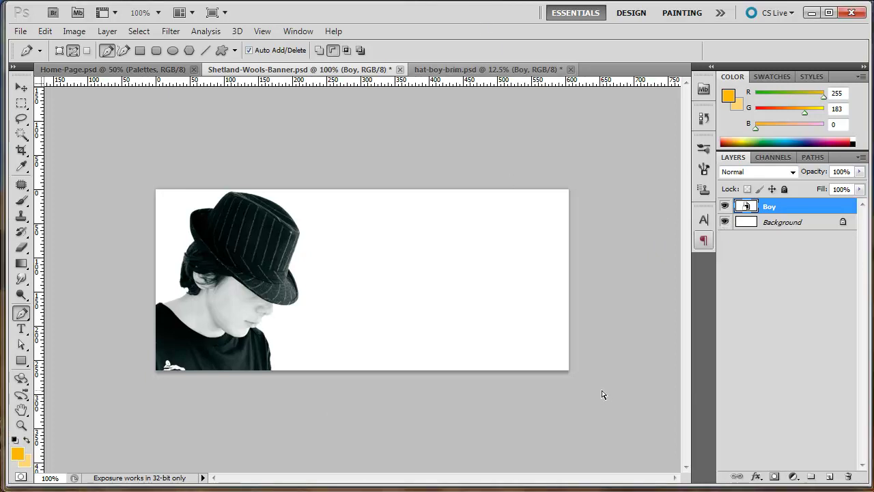
Step: Create a new layer named Gradient and place it between the Boy and Background layers
key(ctrl+shift+n)
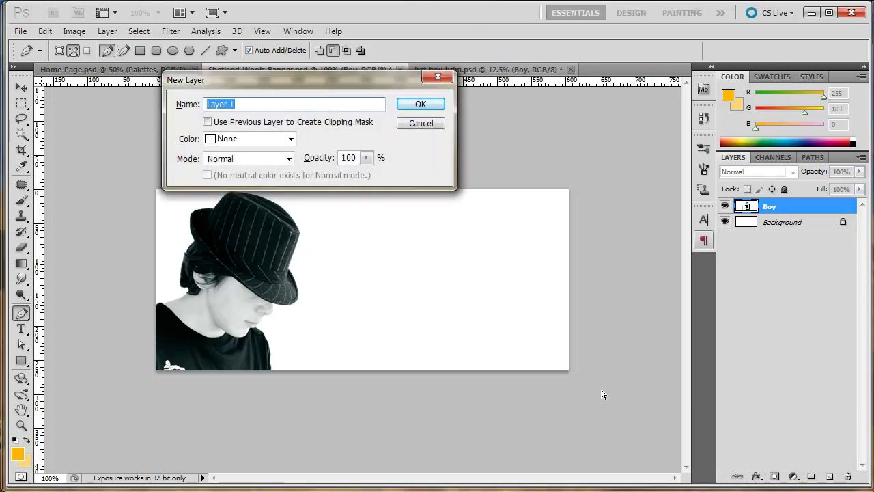
text(Gradient)
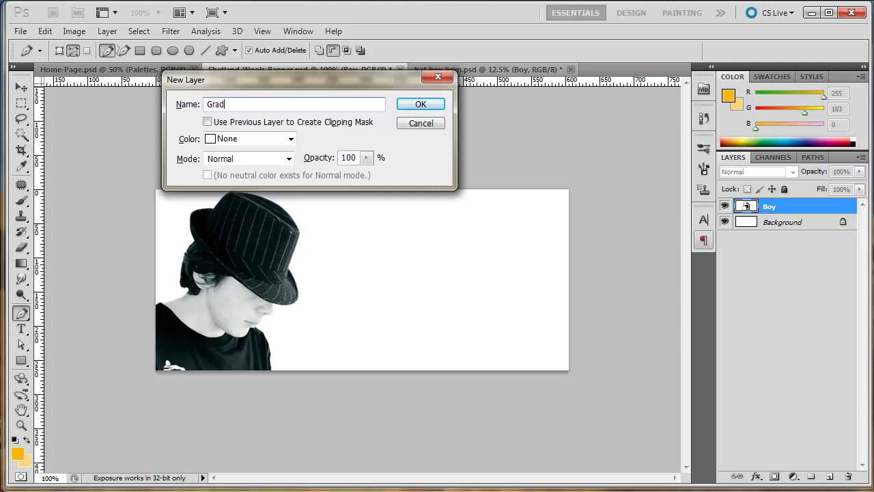
click(416, 106)
click(107, 31)
mouse_move(115, 46)
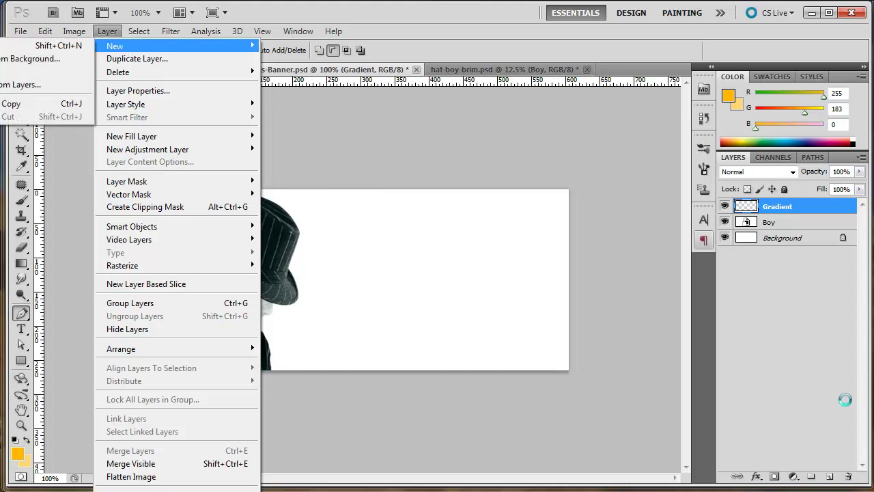
click(786, 351)
drag(779, 209, 776, 231)
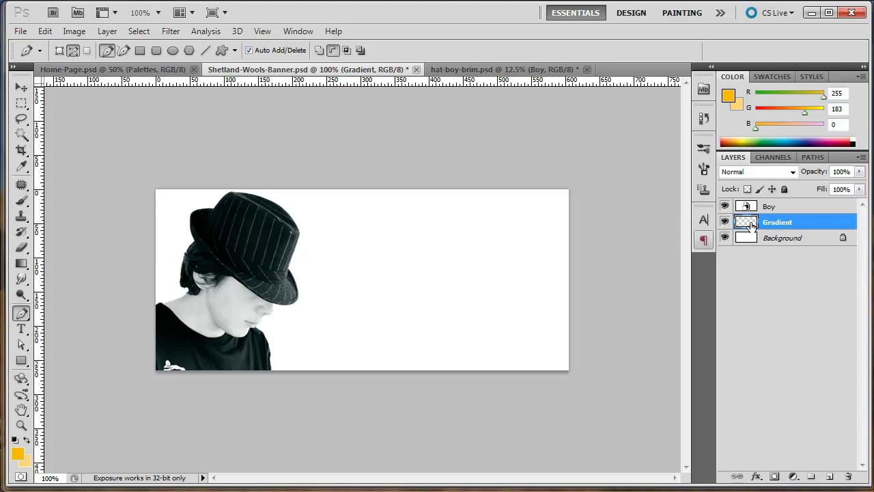
Step: Sample the Home-Page.psd palette to set the foreground colour to 0772a1 and the background colour to 63afd0
click(135, 71)
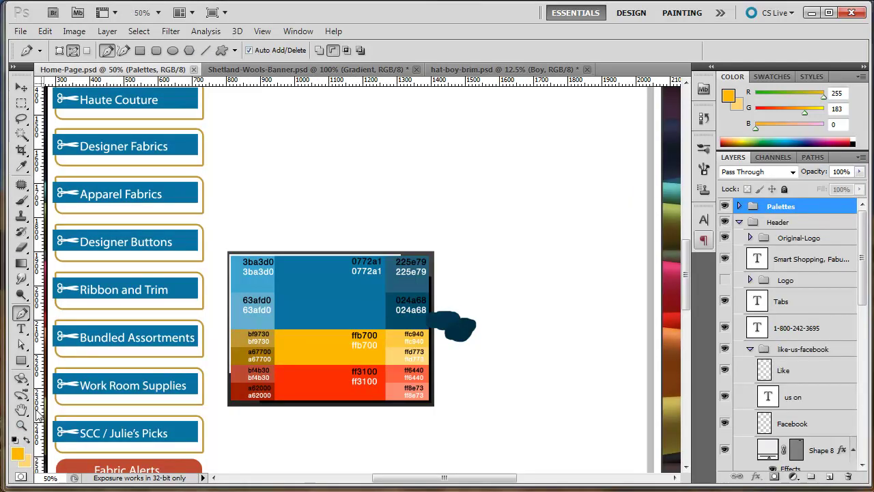
click(17, 454)
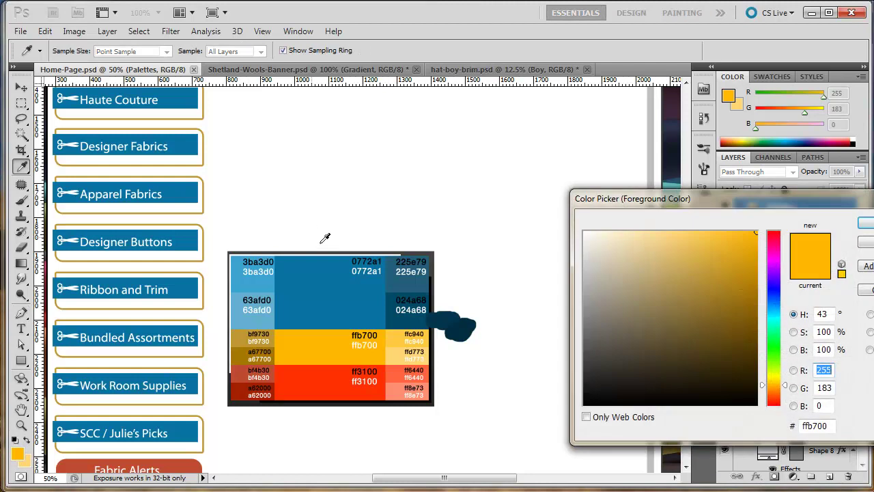
click(333, 275)
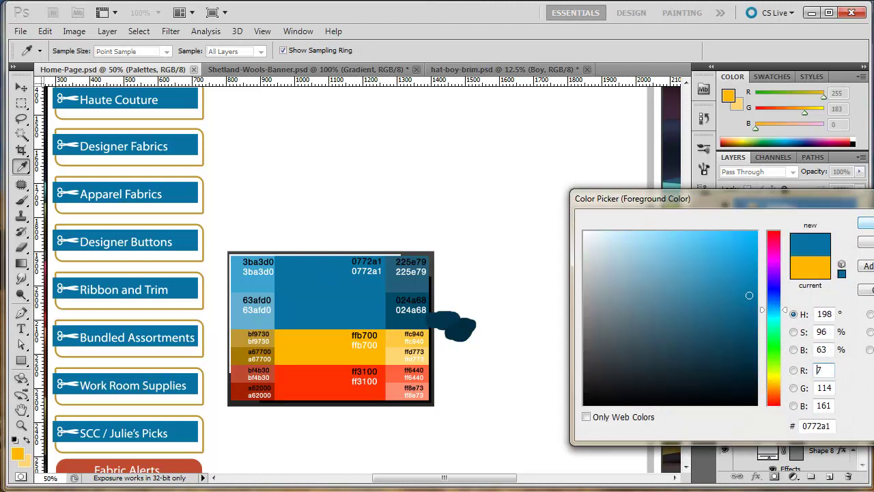
click(866, 223)
click(27, 463)
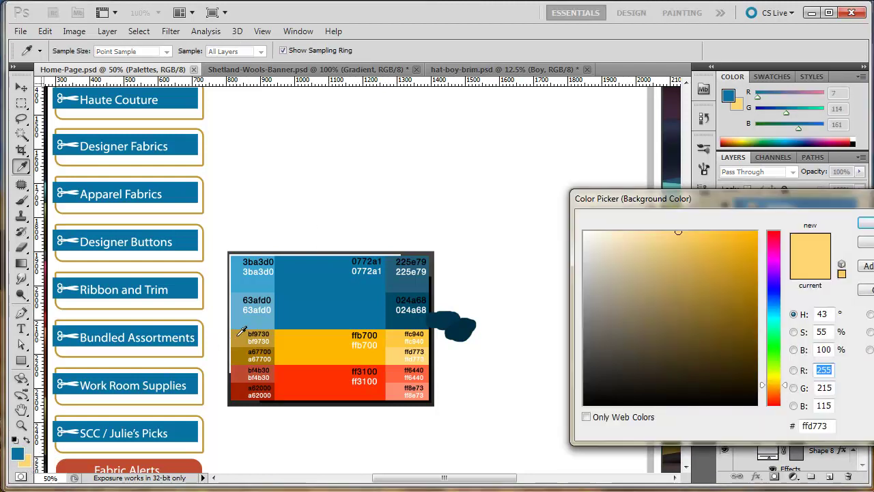
click(247, 315)
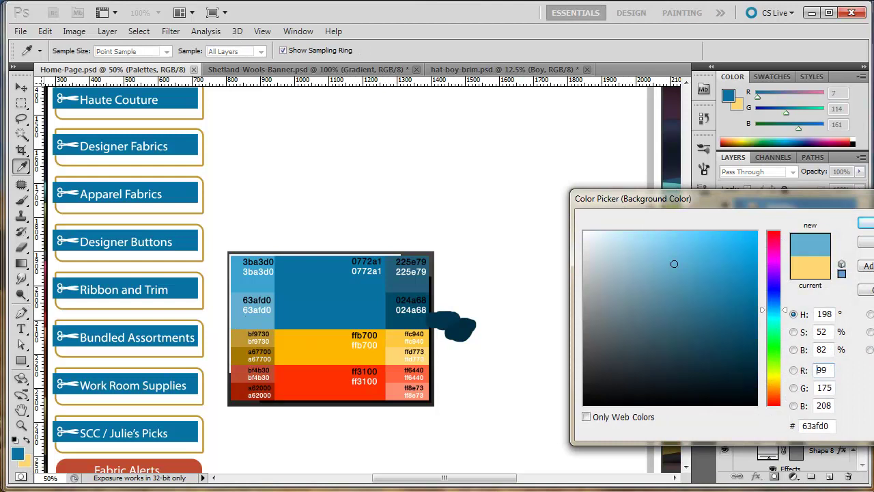
key(Return)
key(p)
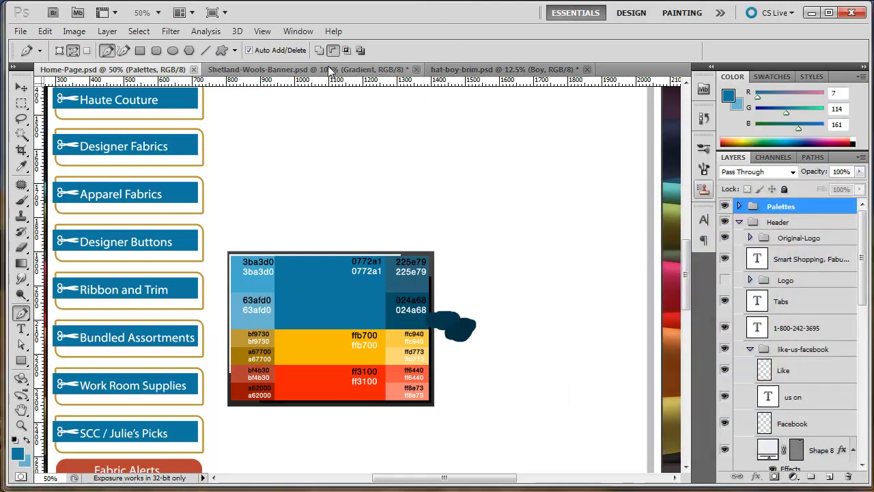
Step: Fill the Gradient layer in Shetland-Wools-Banner.psd with a reversed linear gradient running diagonally from light blue at lower left to dark blue at upper right
click(319, 69)
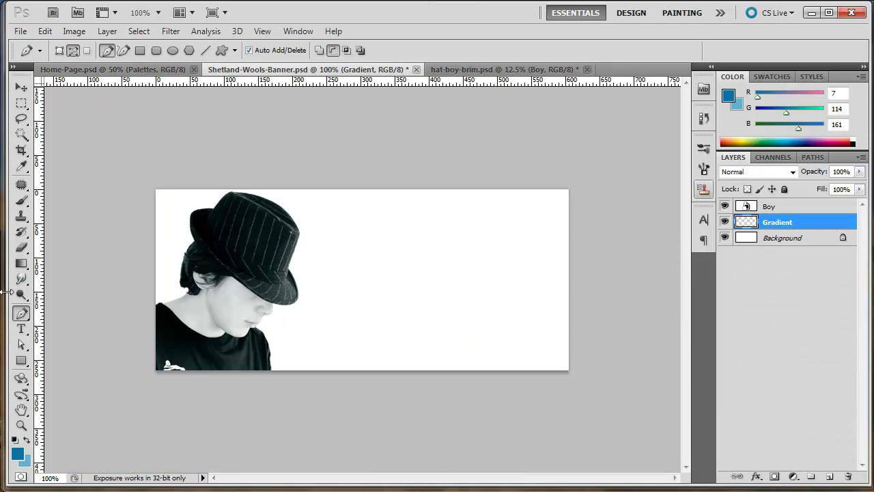
click(21, 264)
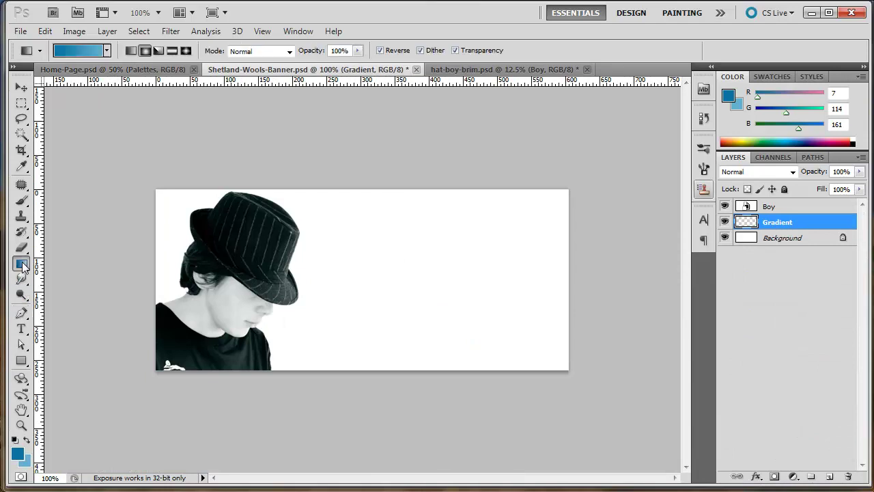
right_click(21, 265)
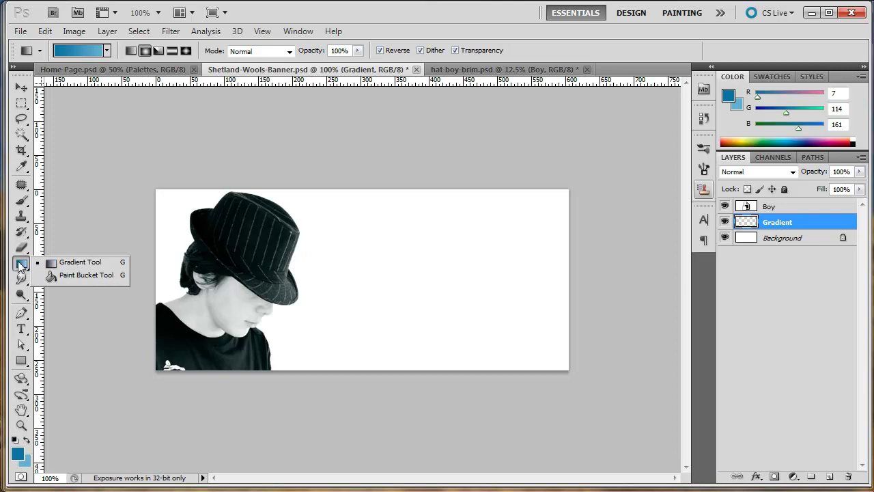
click(71, 264)
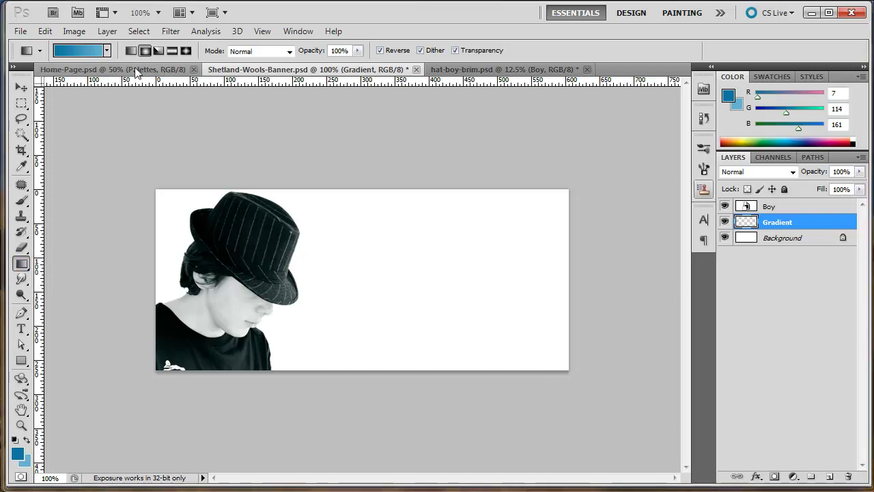
click(107, 50)
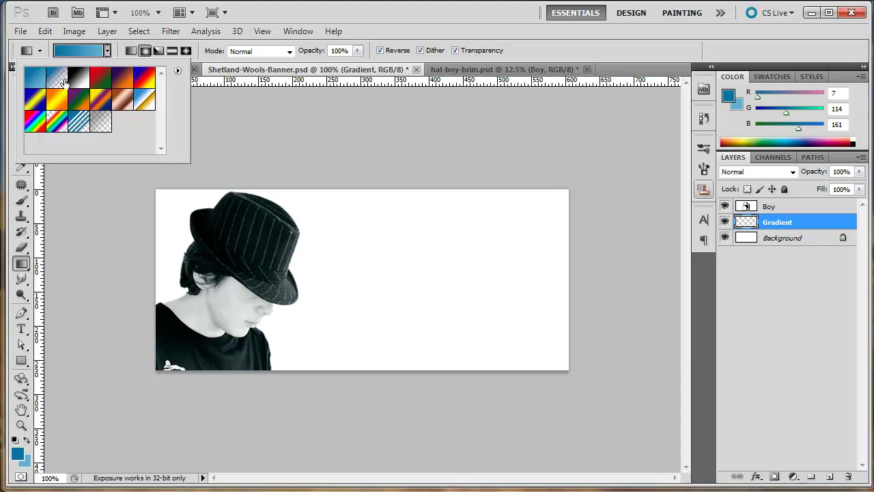
click(106, 51)
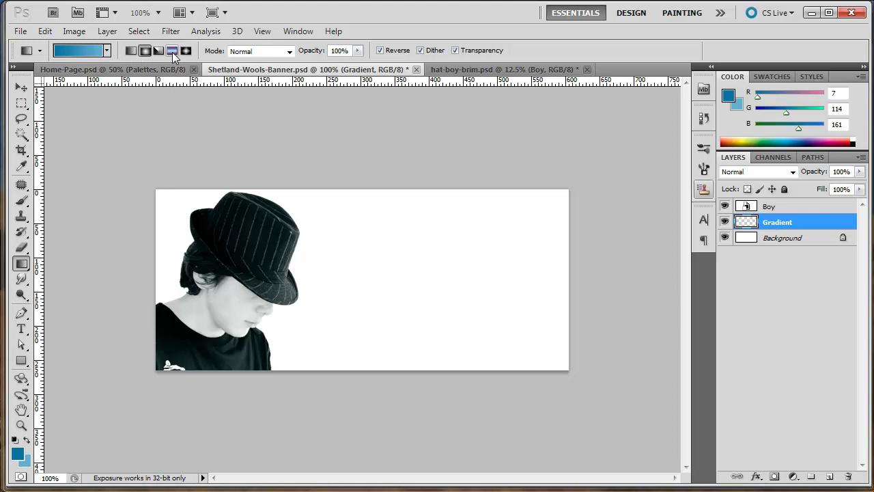
click(131, 51)
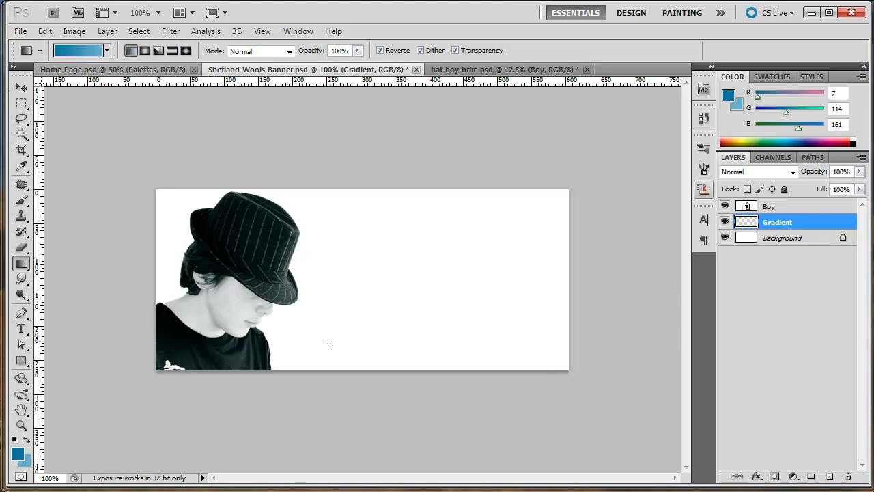
drag(332, 356, 372, 207)
key(ctrl+z)
drag(372, 313, 449, 252)
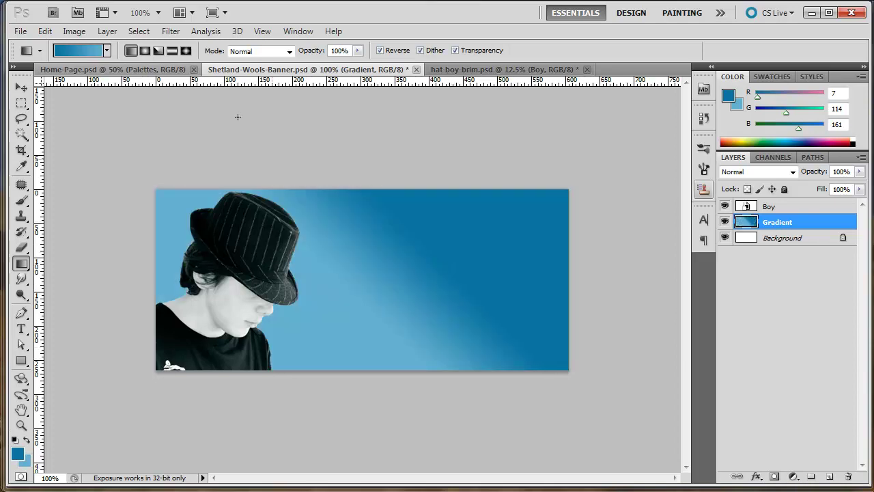
Step: Clear the Gradient layer and fill it with a reflected gradient running vertically from the banner's middle to its top edge
click(172, 50)
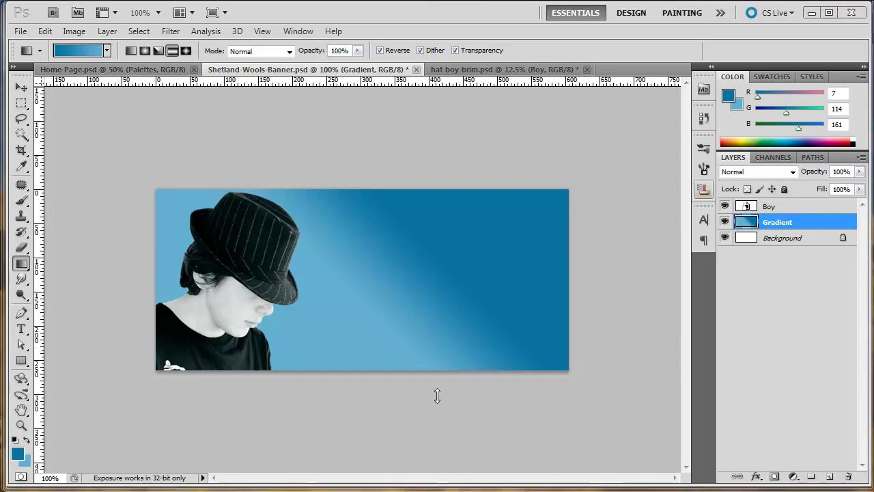
key(Delete)
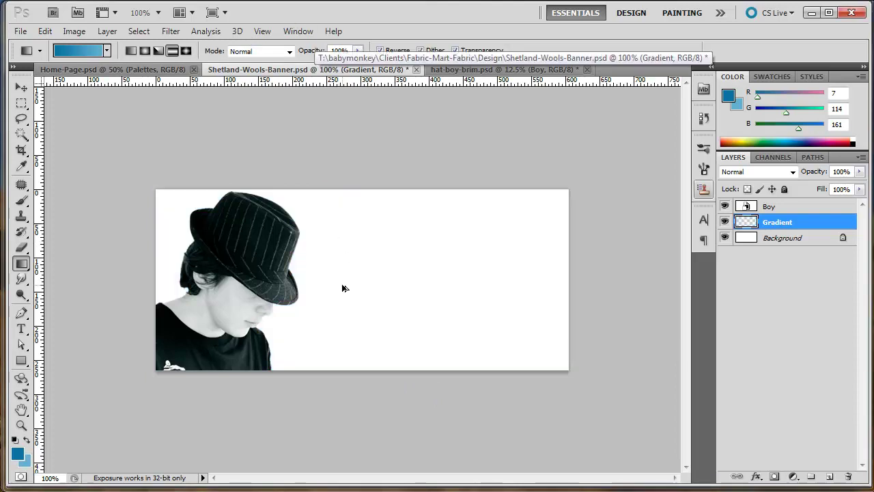
key(ctrl+bracketright)
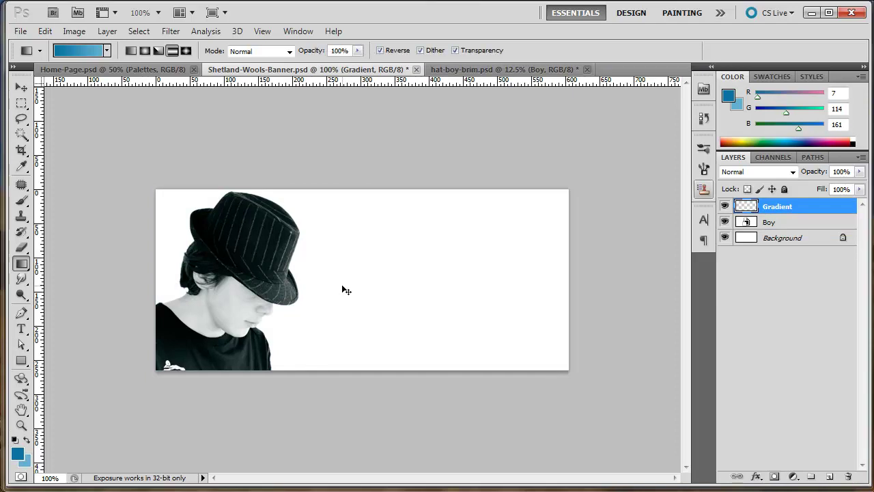
key(ctrl+bracketleft)
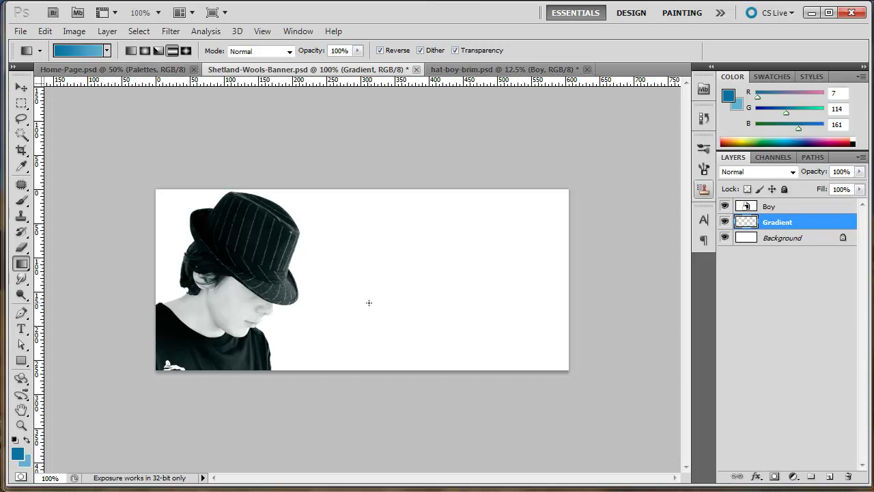
drag(370, 287, 370, 189)
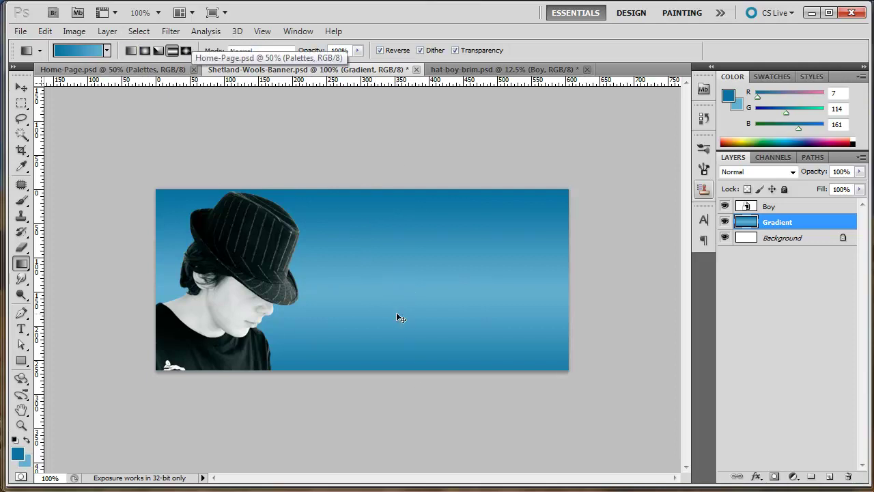
Step: Undo the reflected gradient and fill the Gradient layer with a radial gradient spreading from the boy's face towards the right of the banner
key(ctrl+z)
key(ctrl+z)
key(ctrl+z)
key(ctrl+z)
key(ctrl+z)
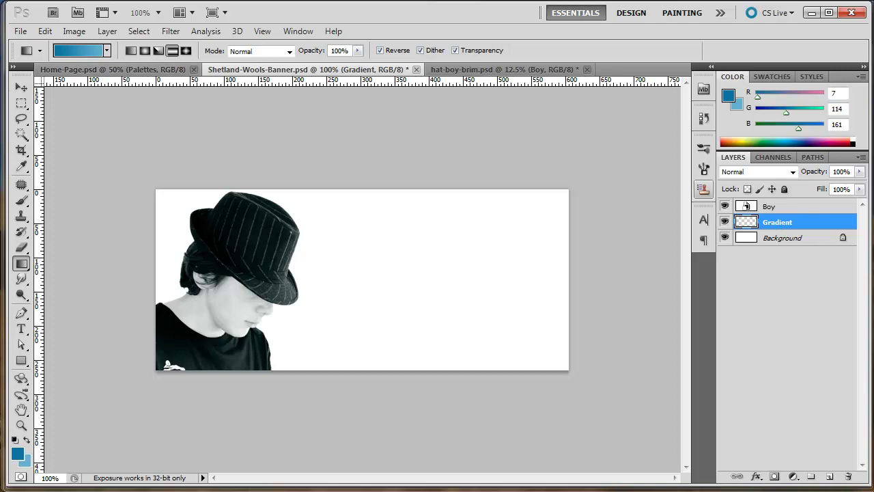
click(144, 51)
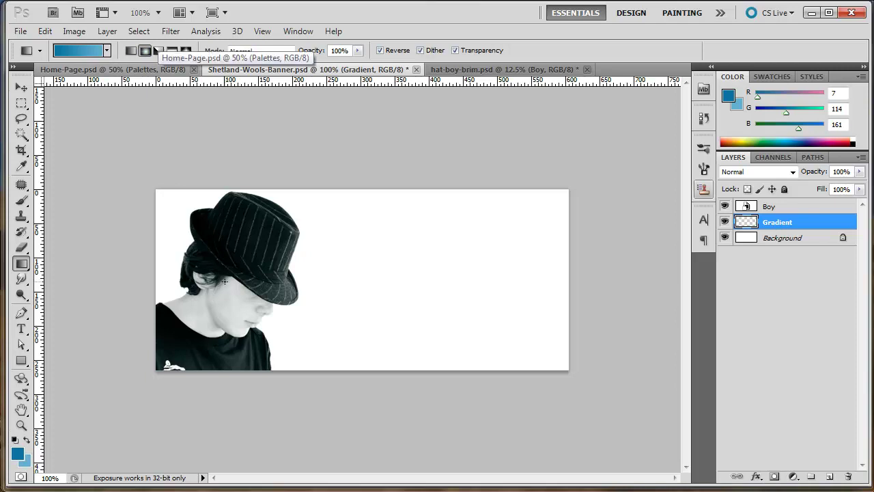
drag(228, 281, 462, 282)
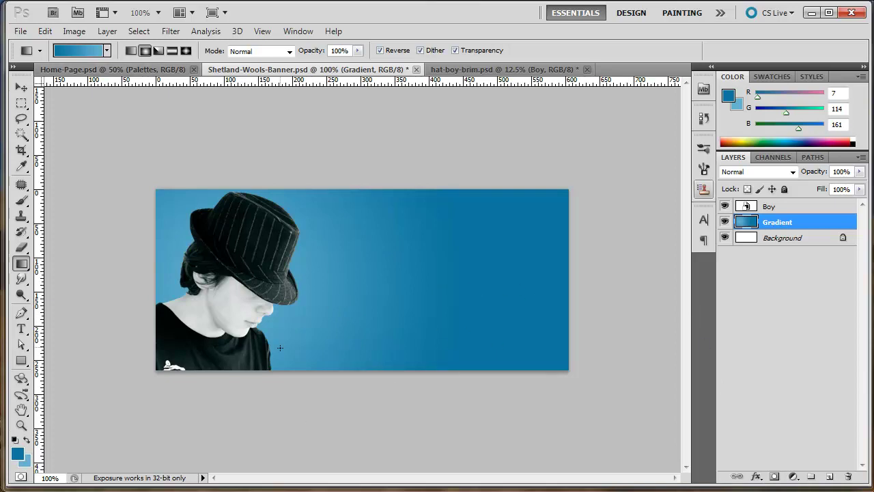
Step: Minimize Photoshop and the file window to reach the Fabric Mart website, and paste its screenshot above the Gradient layer in Shetland-Wools-Banner.psd
click(22, 329)
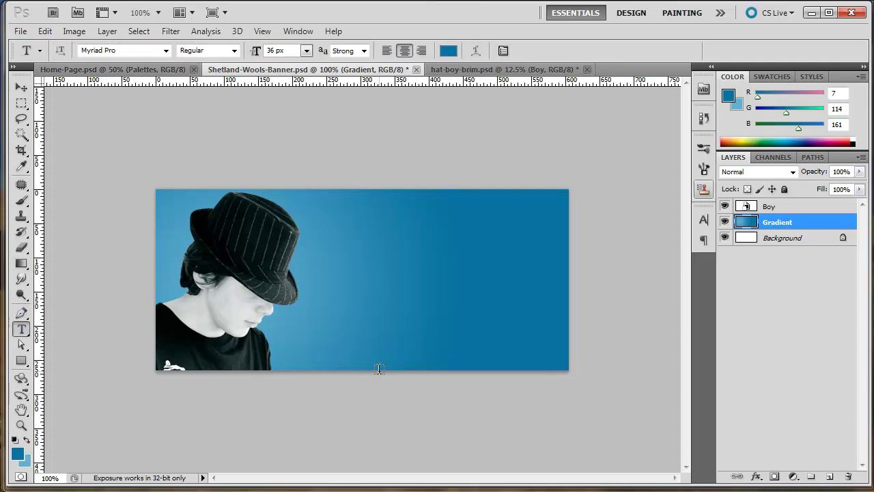
click(812, 12)
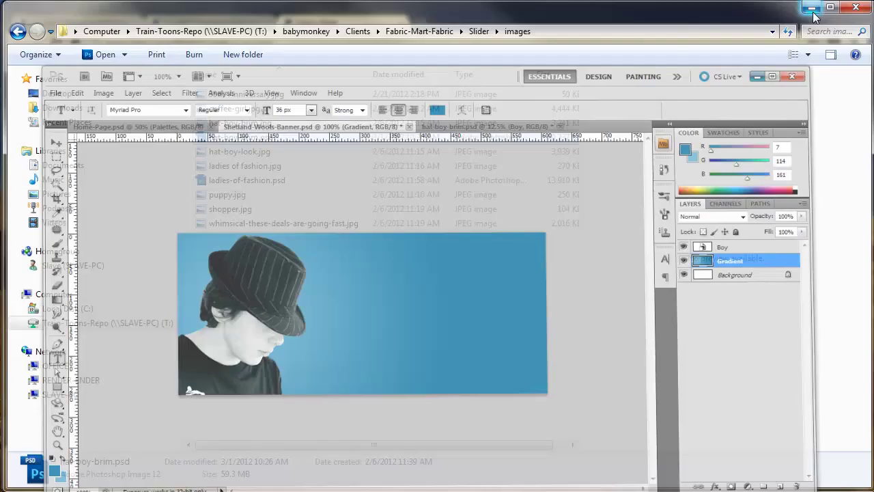
click(811, 7)
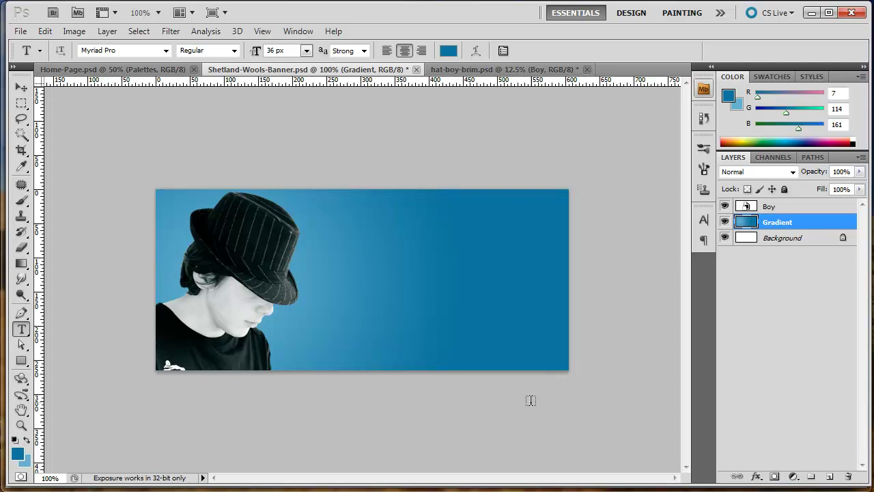
key(ctrl+v)
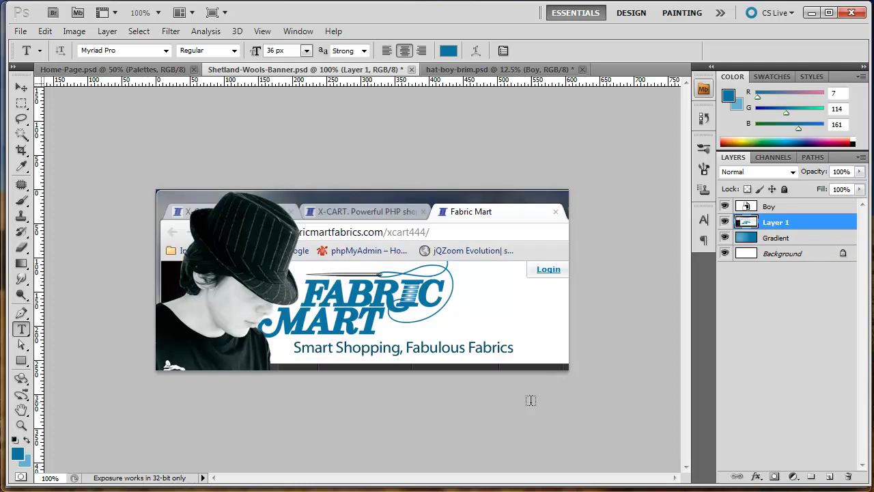
Step: Move the pasted website screenshot so its "Like us on Facebook" slider banner lines up with the edges of the canvas
click(21, 87)
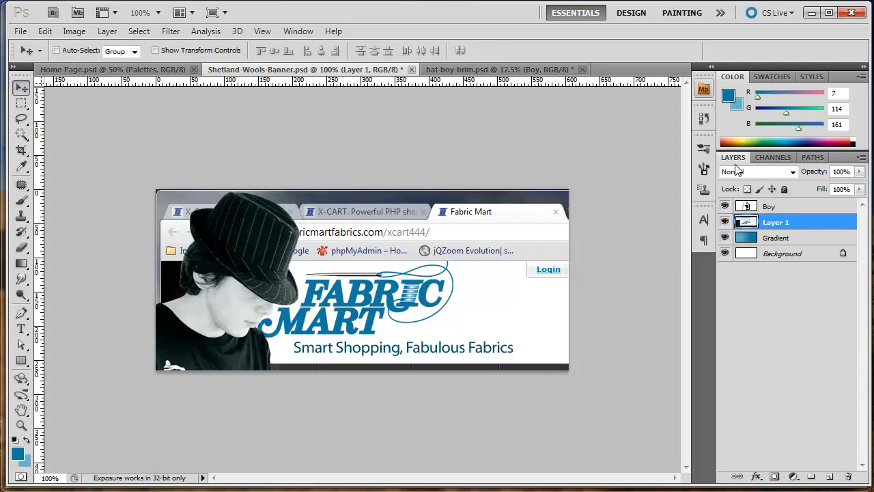
drag(504, 406, 362, 220)
drag(449, 282, 360, 276)
key(Left)
key(Down)
key(Down)
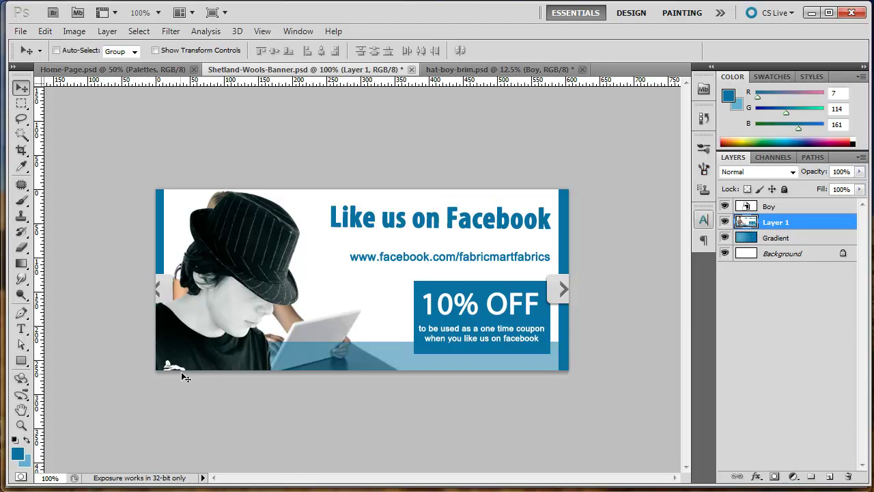
Step: Add a text box beside the boy reading "Save 50% on Exclusive Shetland Wools" and enlarge it until the wording fits on three lines
click(21, 329)
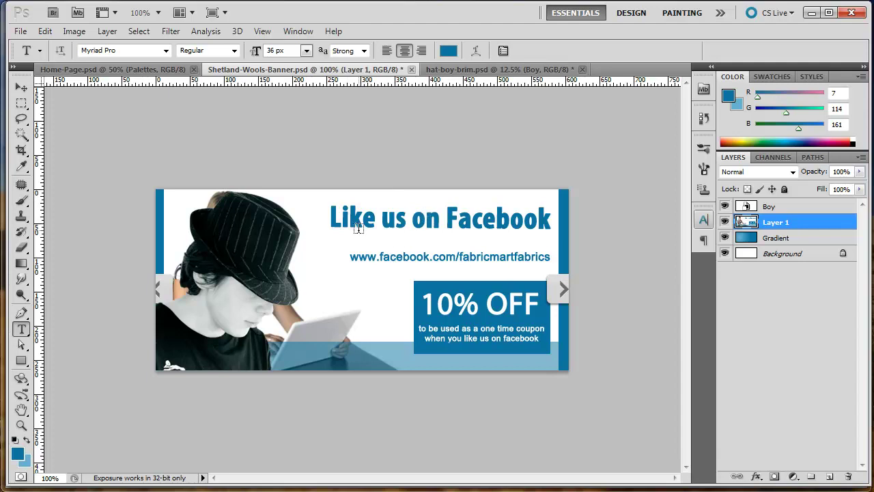
mouse_move(334, 219)
mouse_down()
mouse_move(387, 268)
mouse_move(534, 338)
mouse_up()
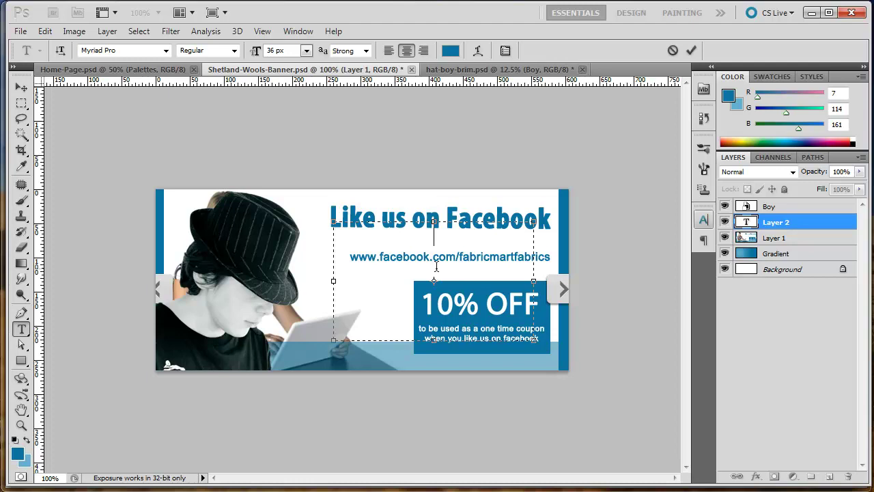
text(Save 50% on)
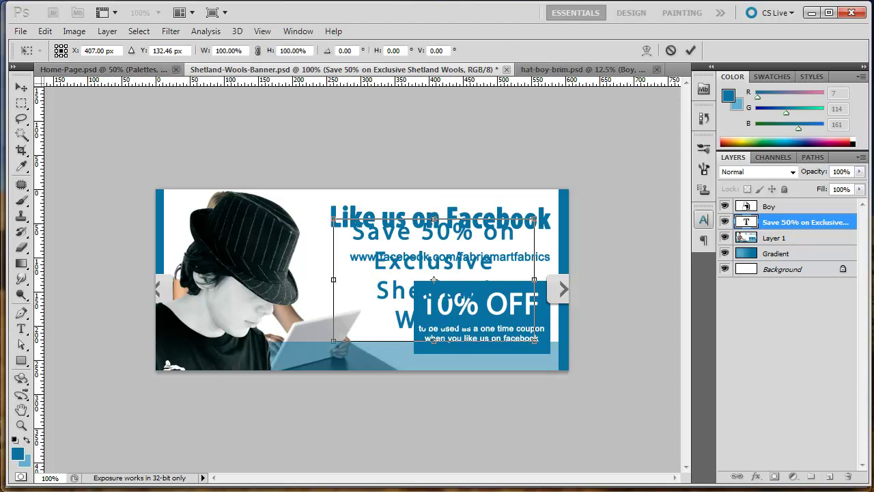
key(Return)
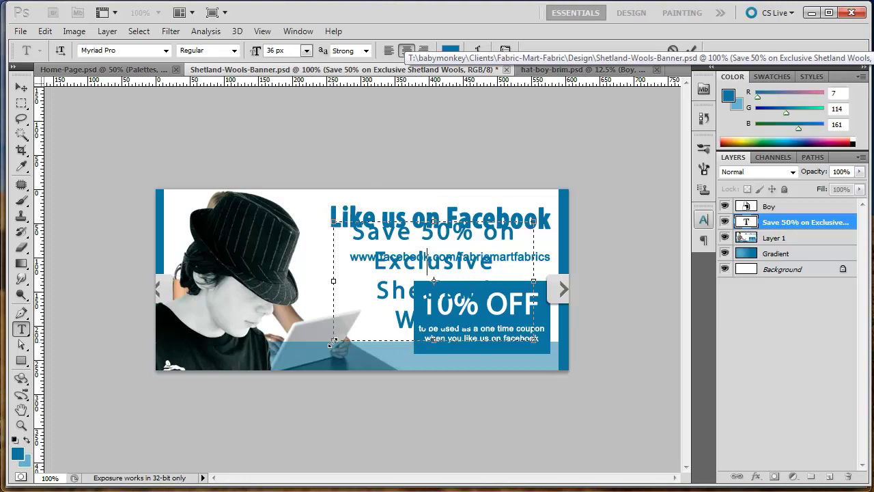
drag(330, 343, 317, 345)
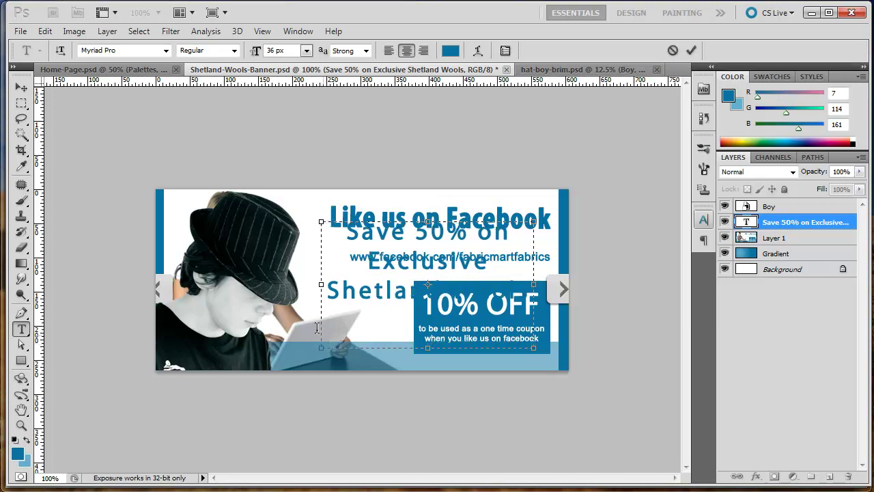
click(23, 89)
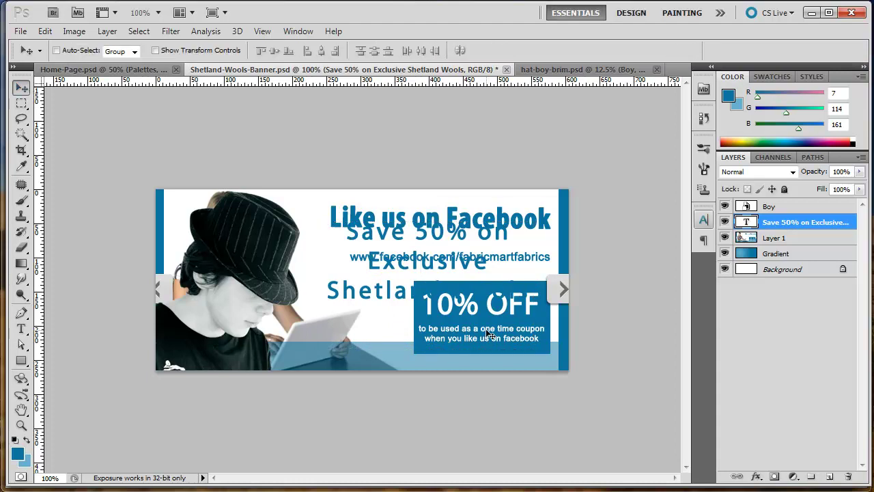
Step: Hide the pasted screenshot layer and sample pale yellow ffd773 from the Home-Page.psd palette as the foreground colour
click(724, 238)
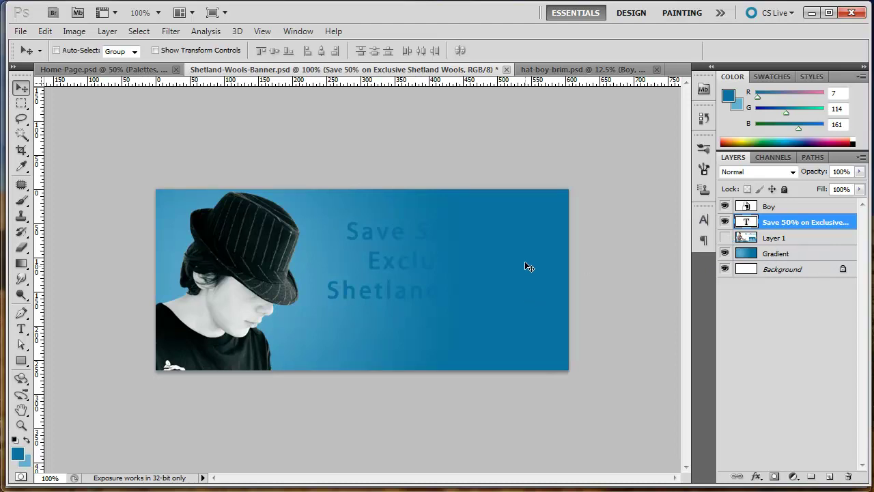
click(141, 71)
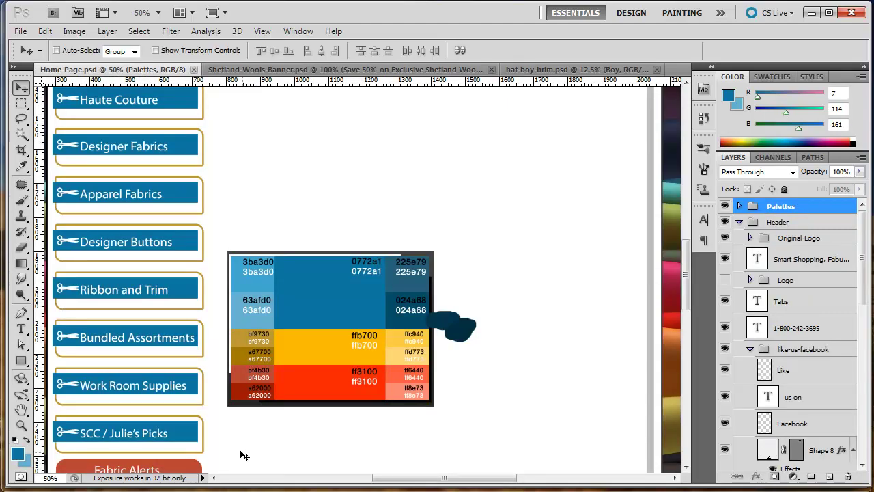
click(18, 454)
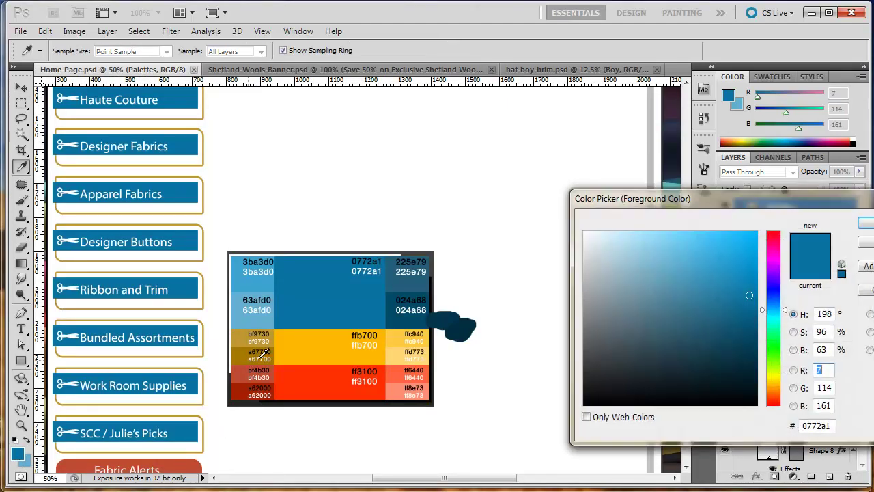
click(409, 353)
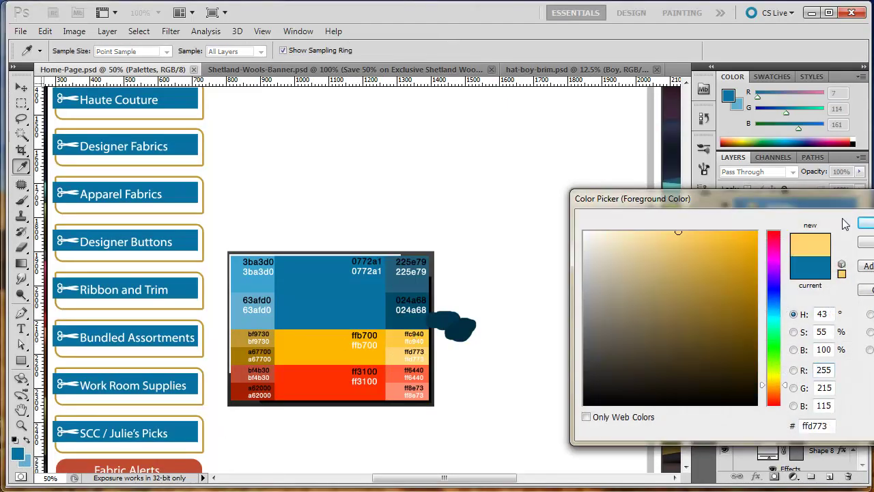
click(866, 223)
key(v)
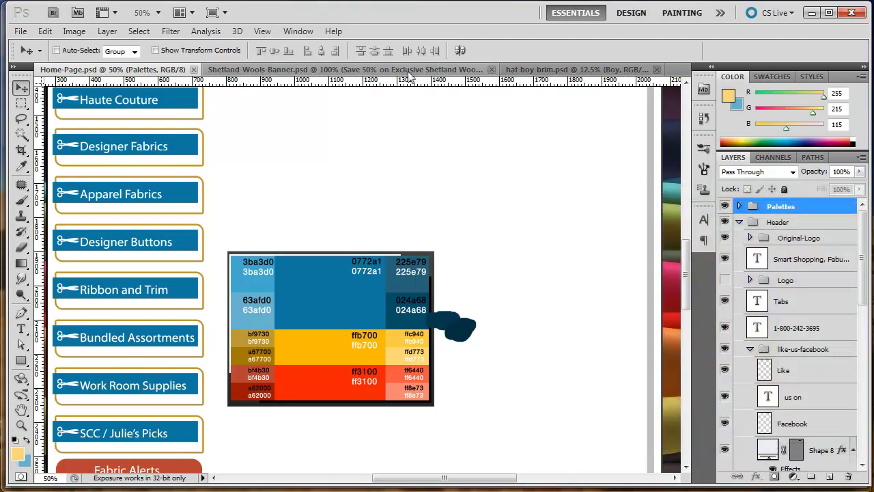
Step: Recolour the "Save 50% on Exclusive Shetland Wools" text in Shetland-Wools-Banner.psd to the foreground yellow ffd773
click(401, 71)
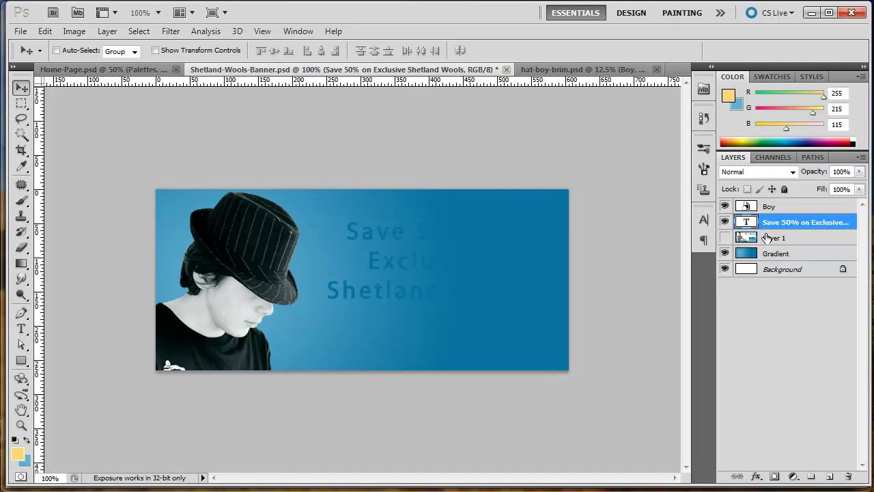
click(703, 219)
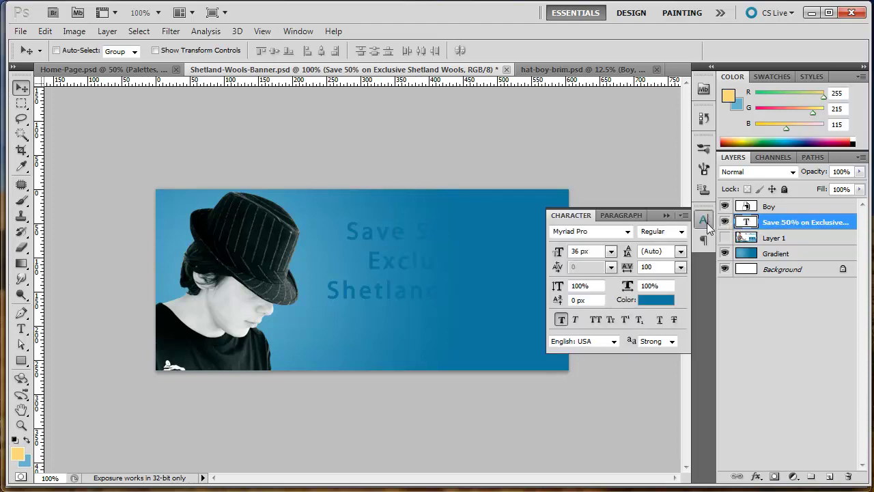
click(668, 308)
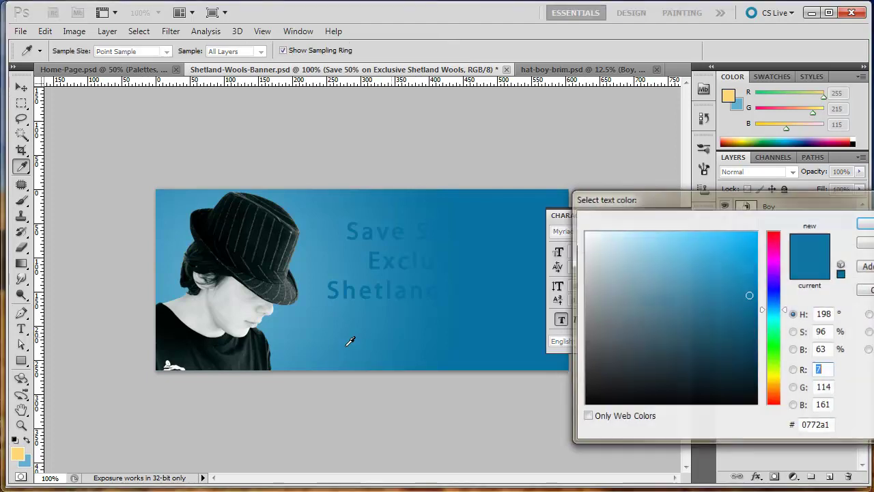
click(19, 453)
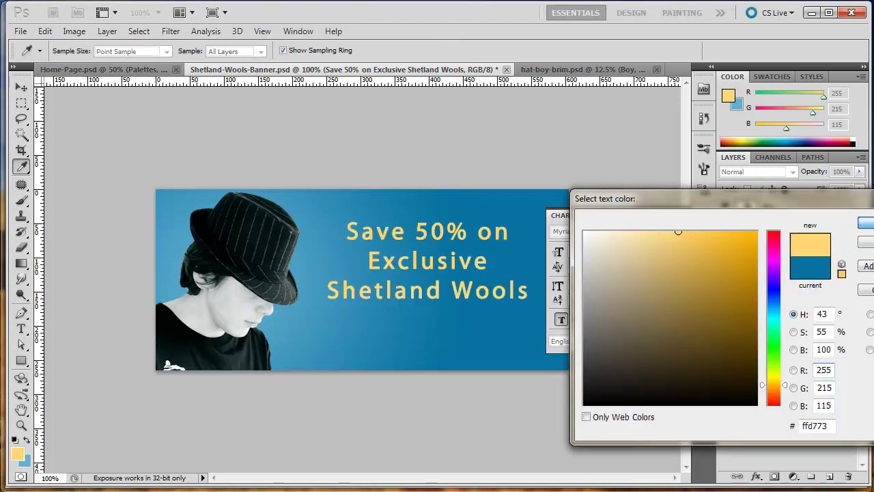
click(864, 224)
click(725, 238)
click(703, 220)
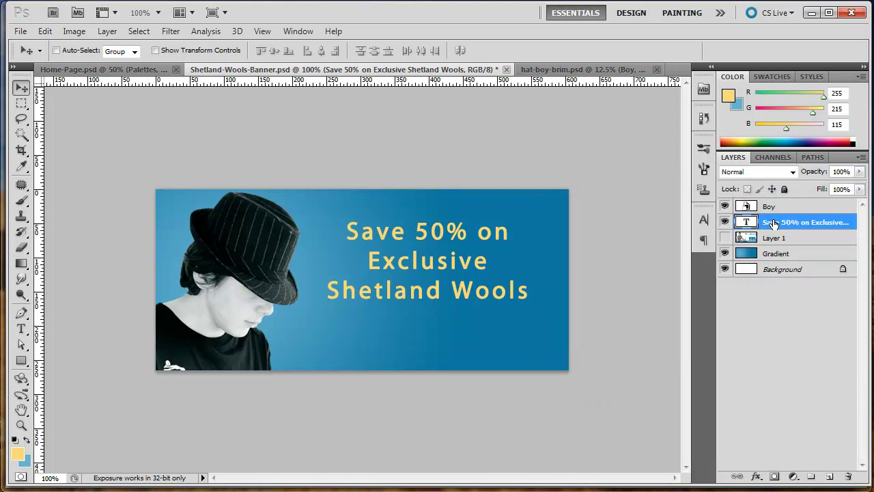
right_click(771, 224)
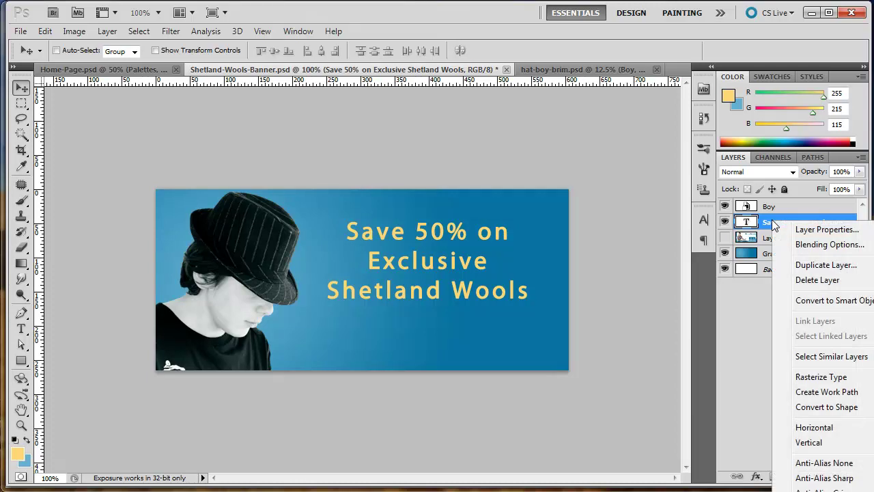
click(767, 225)
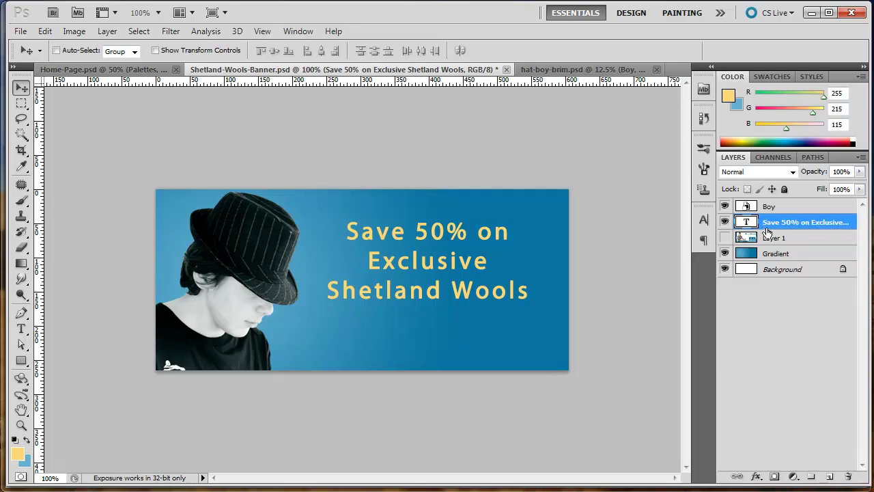
Step: Show the website screenshot layer as a placement guide and move the yellow headline text slightly down and left
click(725, 238)
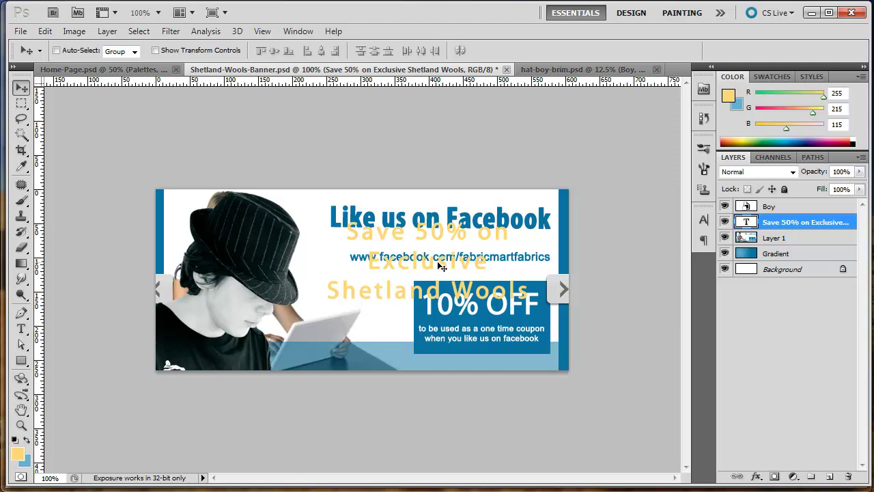
drag(432, 265, 432, 275)
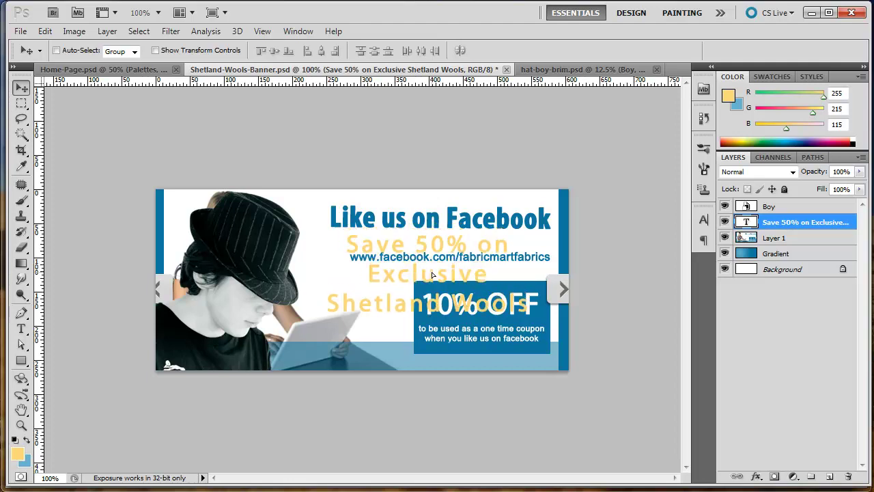
key(Left)
key(Left)
key(Left)
key(Left)
key(Left)
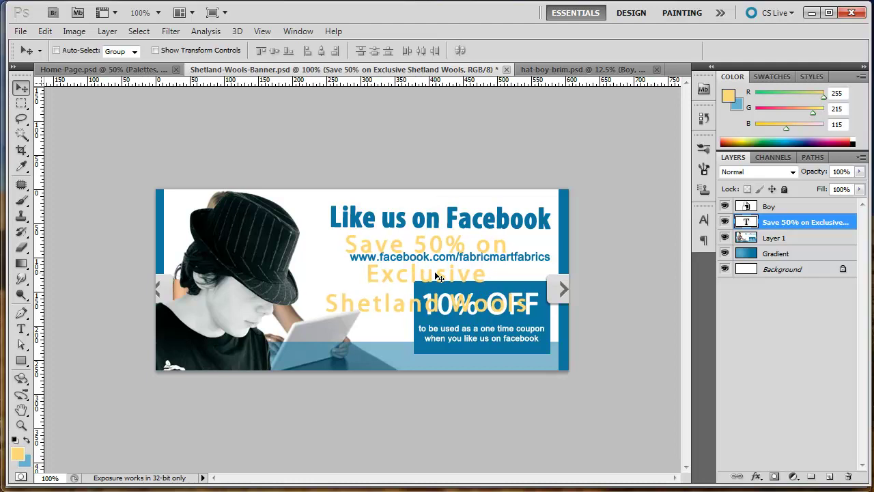
Step: Nudge the yellow headline text slightly into place and hide the website screenshot layer
key(Down)
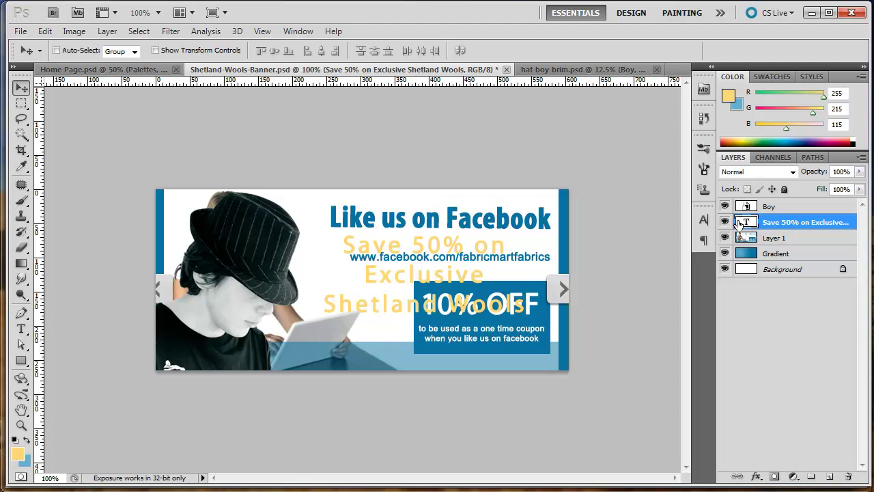
click(725, 238)
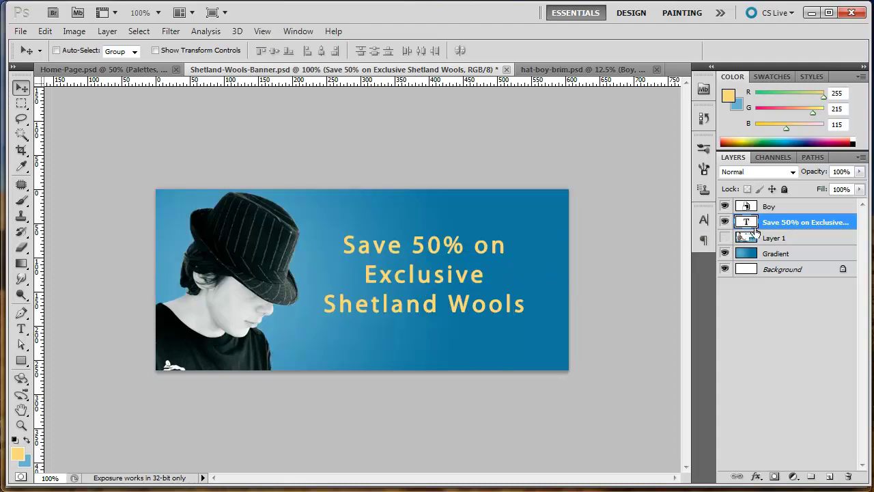
Step: Add a Drop Shadow effect to the headline text layer with a size of 13 px
right_click(777, 228)
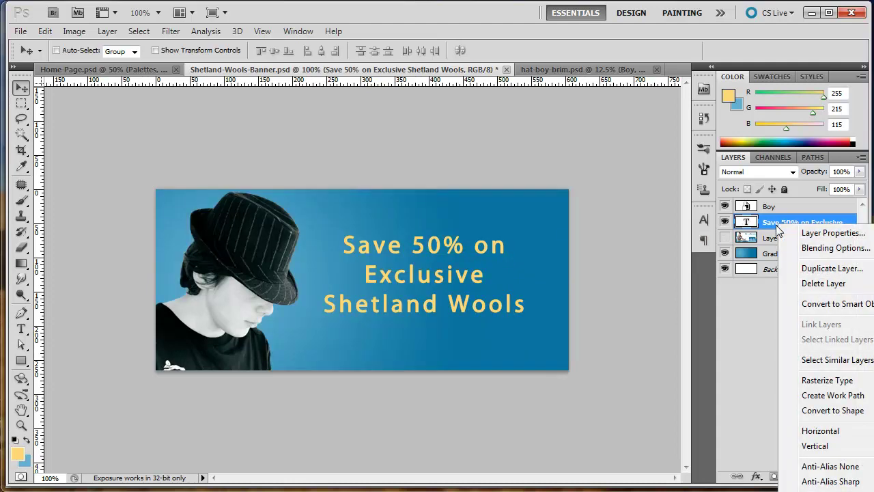
click(807, 249)
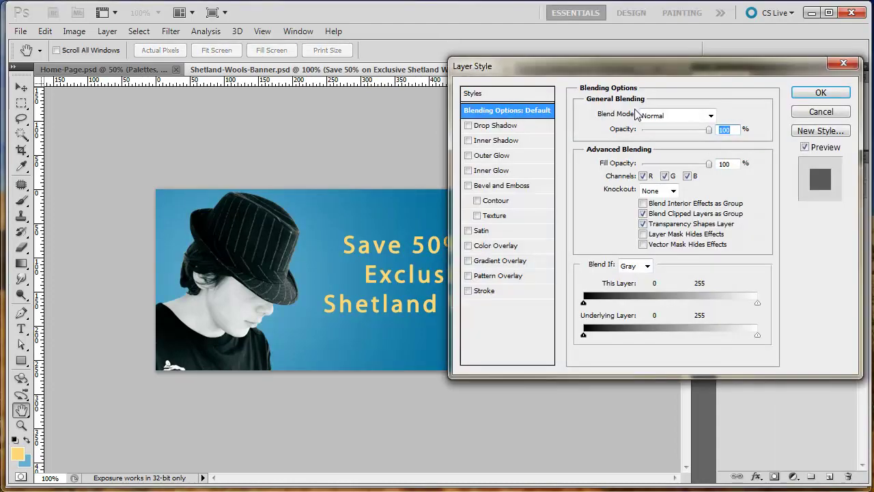
drag(655, 68, 533, 120)
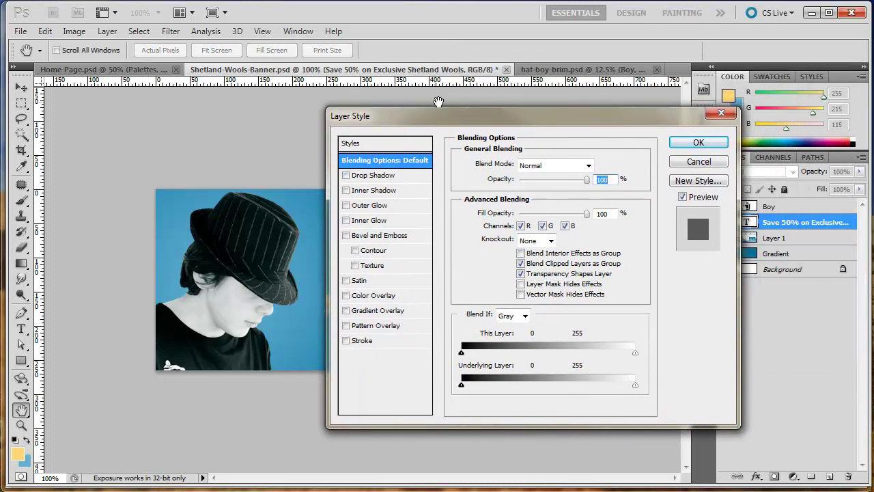
drag(468, 122, 581, 149)
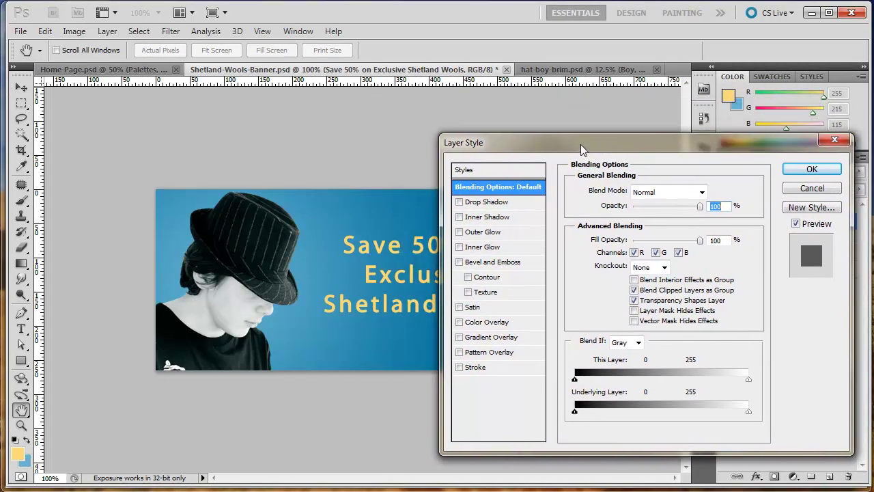
click(459, 202)
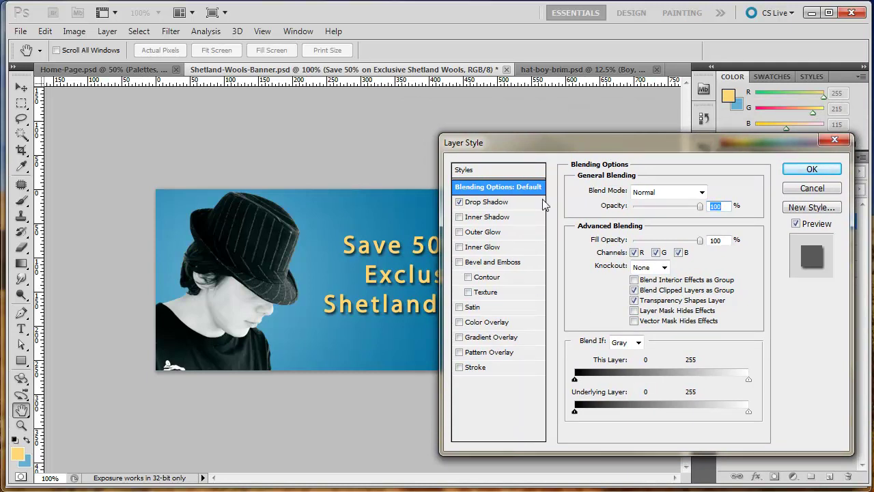
click(484, 202)
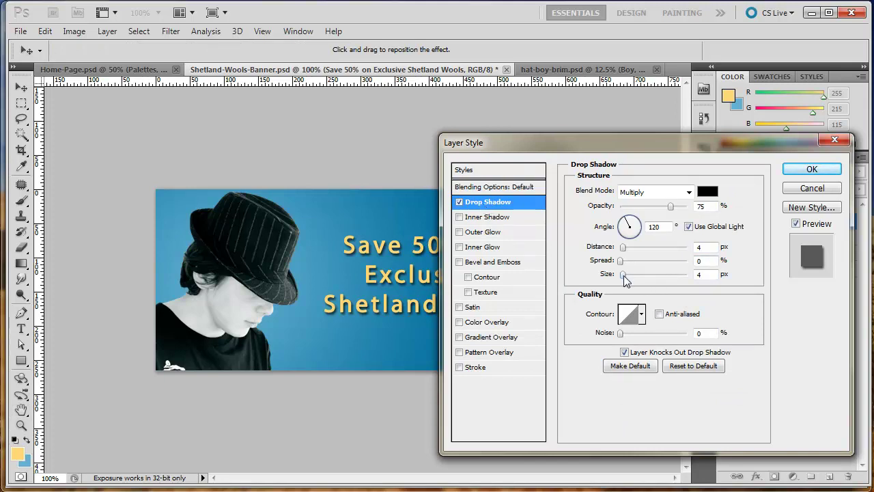
mouse_move(623, 276)
mouse_down()
mouse_move(638, 277)
mouse_move(630, 276)
mouse_up()
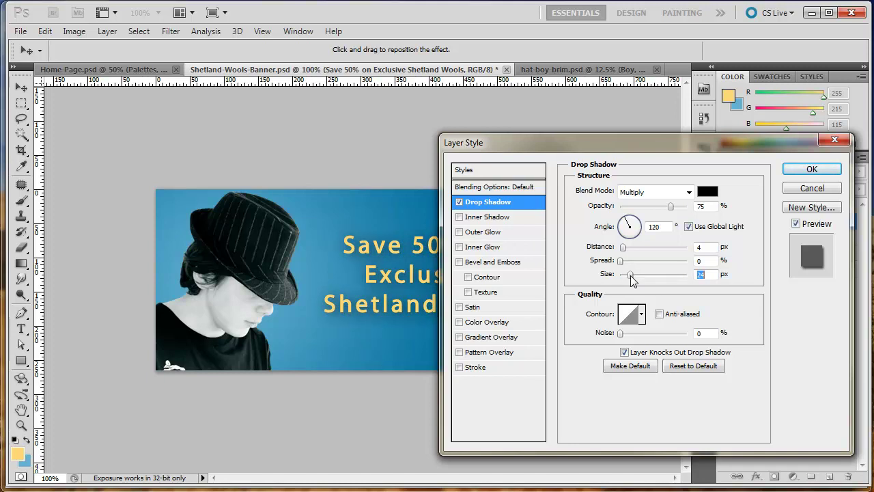
drag(630, 275, 627, 273)
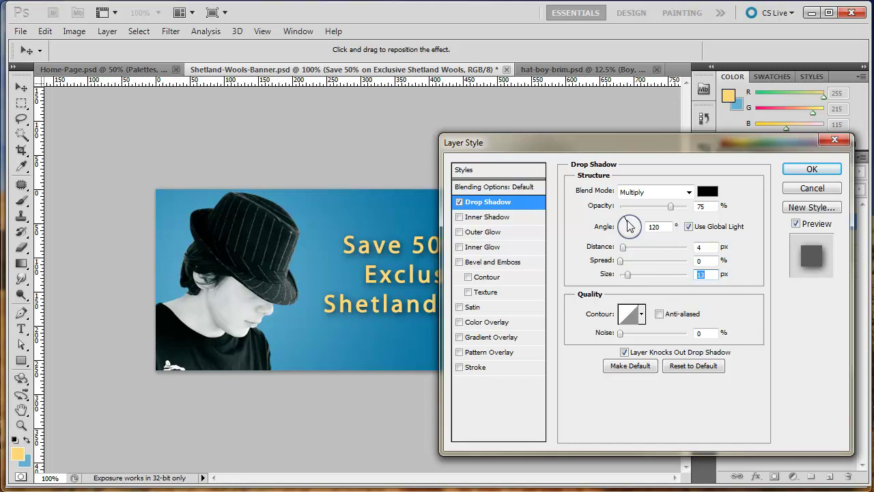
Step: Exclude the headline's drop shadow from global light, set its angle to 180°, and apply the layer style
click(688, 227)
drag(628, 226, 625, 233)
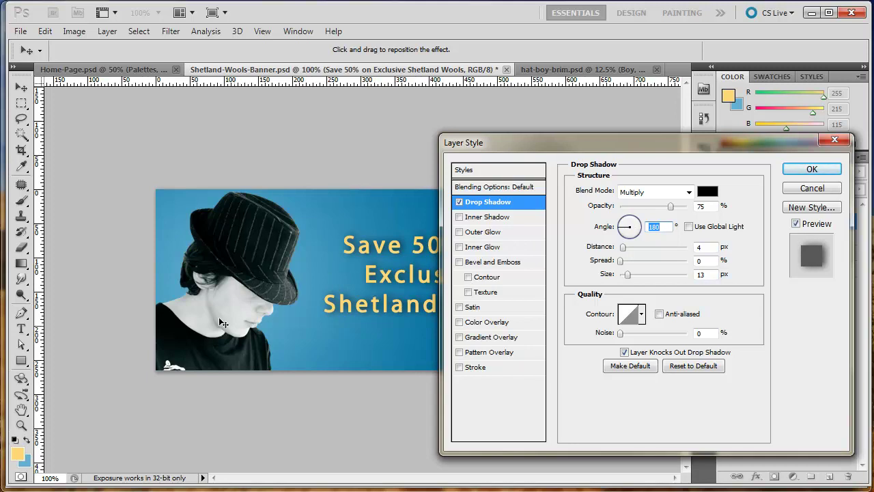
click(818, 172)
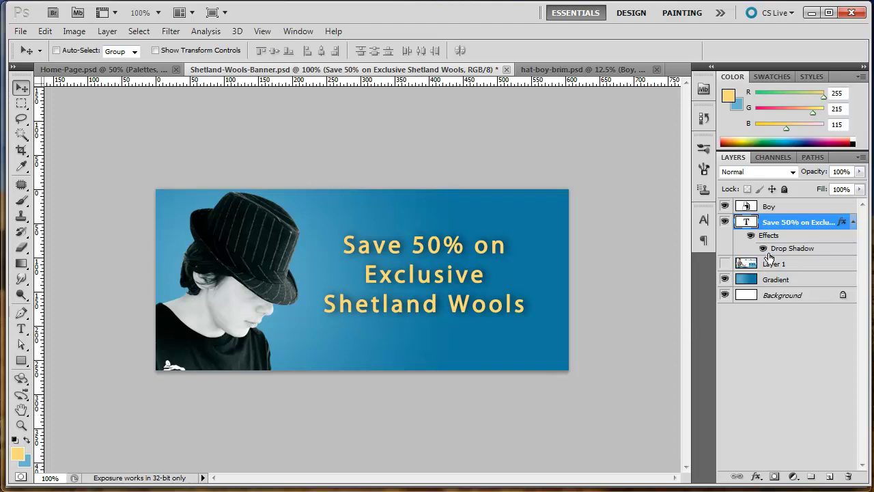
Step: Compare the headline with and without its effects, and lower the drop shadow's opacity to 65%
click(752, 237)
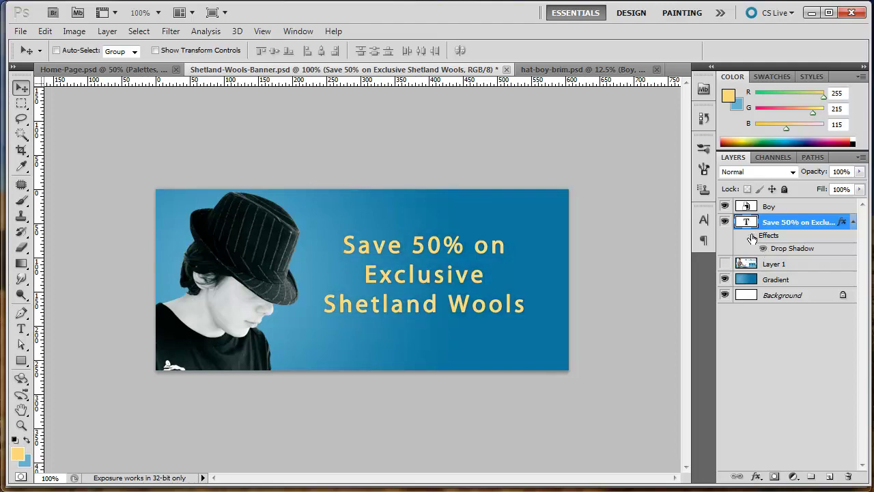
click(752, 236)
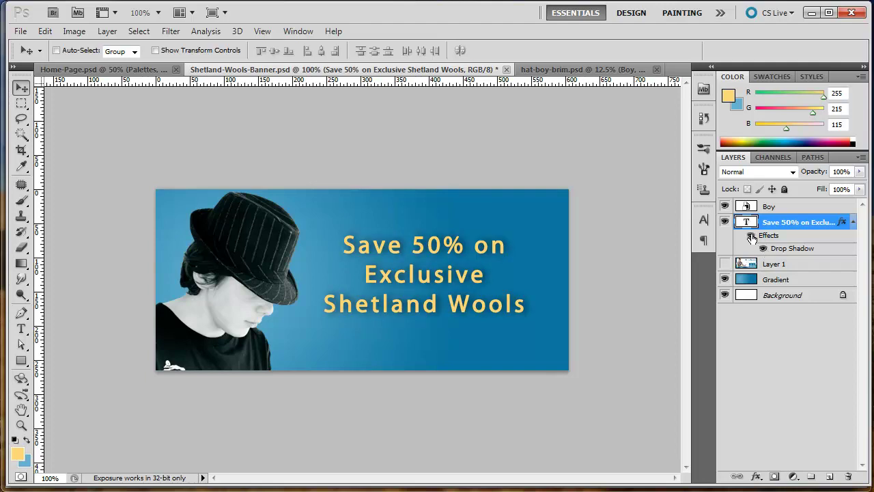
double_click(785, 248)
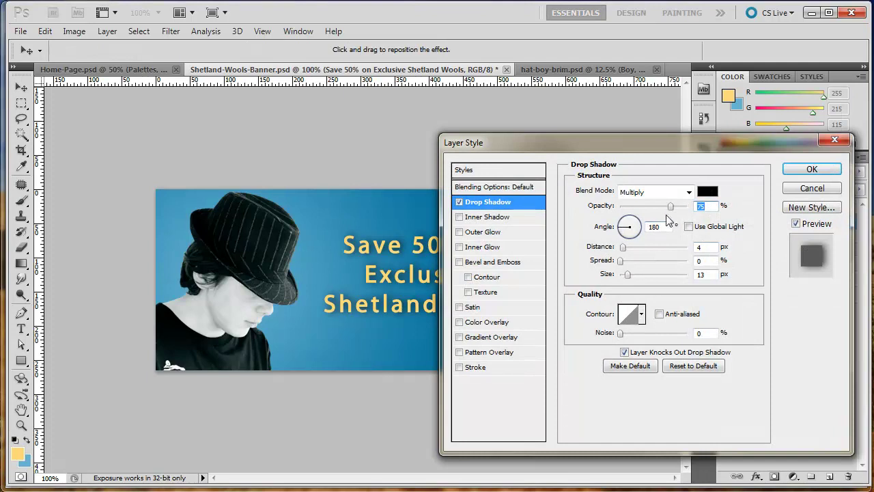
drag(670, 207, 664, 208)
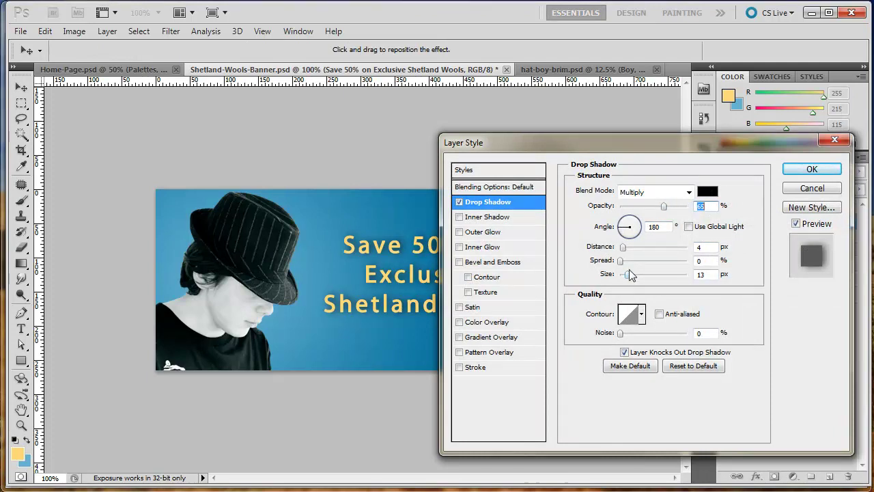
click(812, 170)
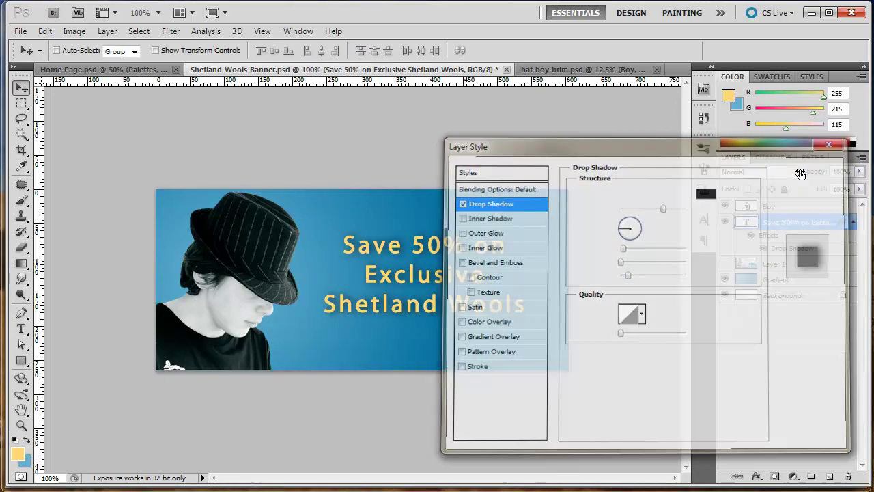
click(763, 249)
click(763, 248)
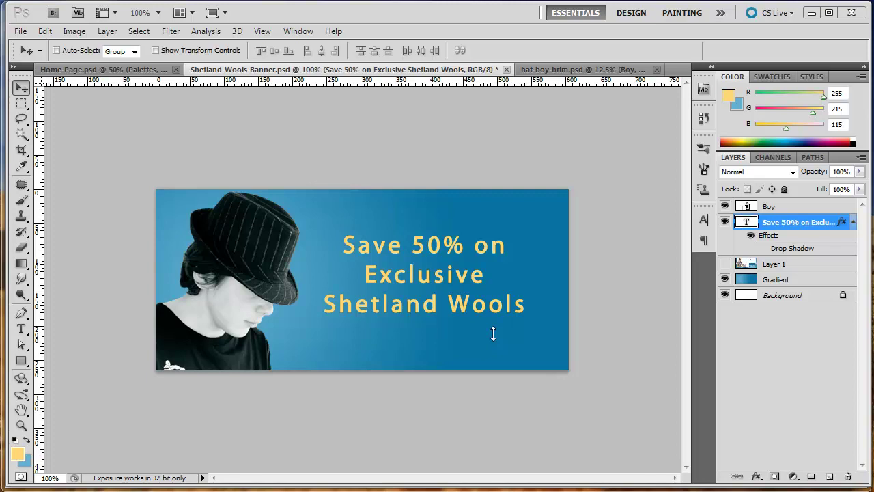
click(21, 31)
click(82, 266)
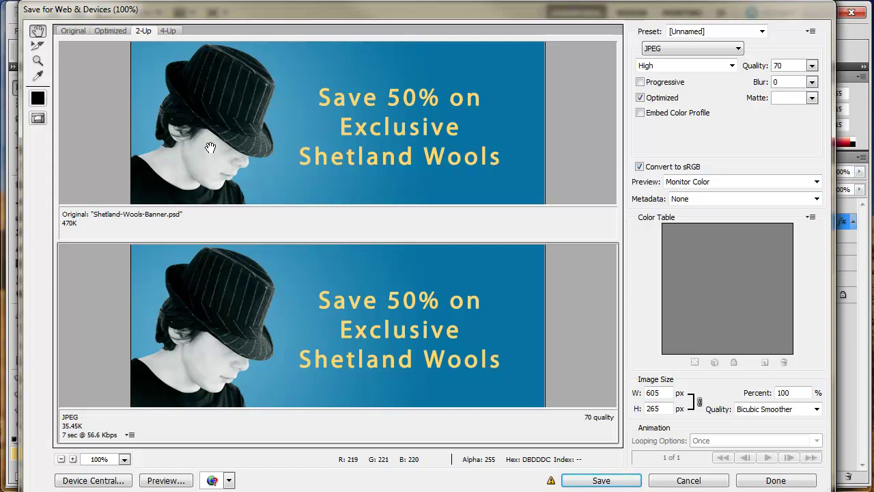
click(698, 481)
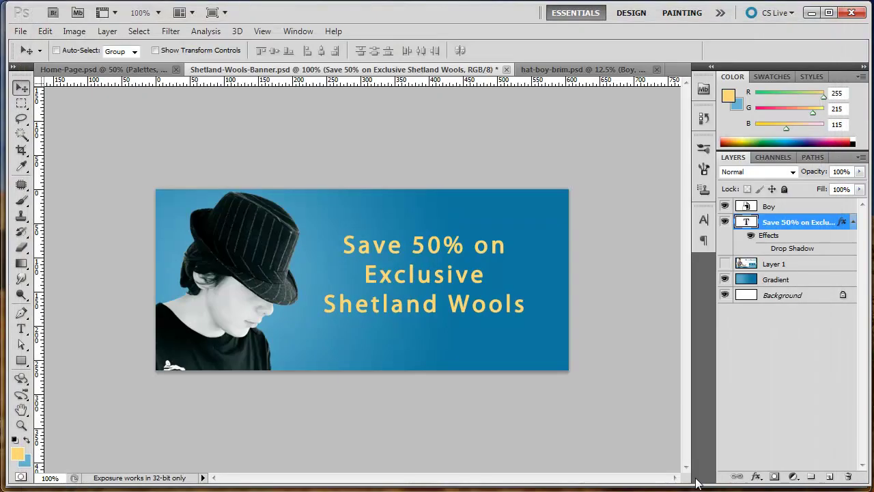
click(762, 248)
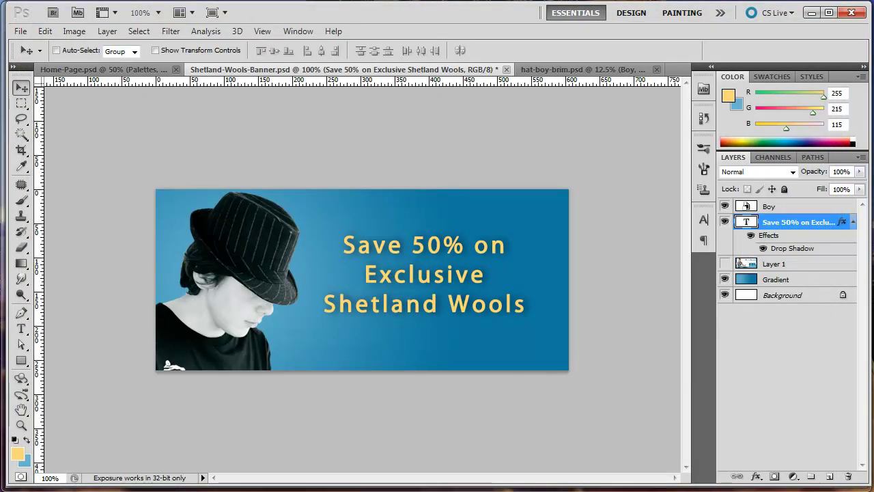
Step: Export the banner for the web as a High quality 70 JPEG, overwriting the existing Shetland Wools image in the Fabric-Mart folder
click(20, 31)
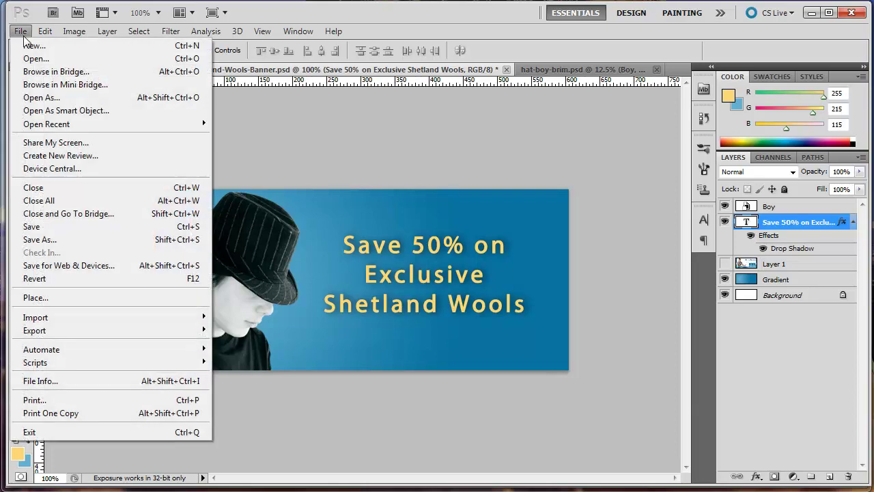
click(95, 265)
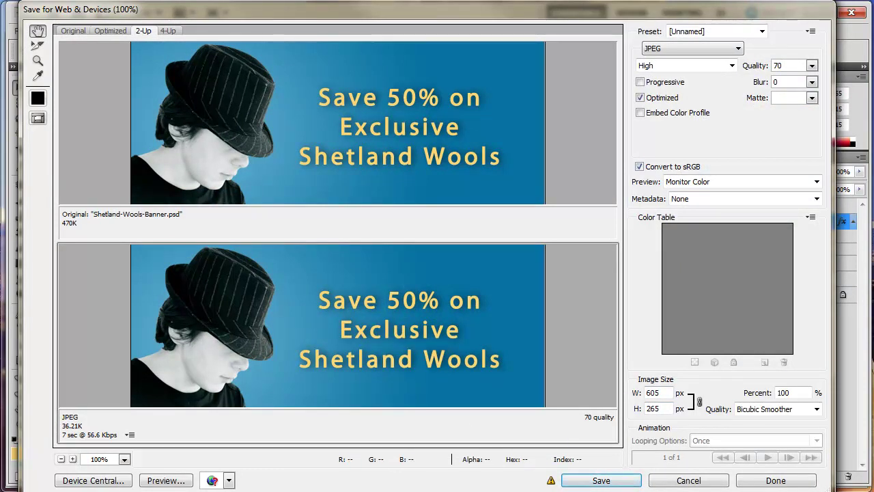
click(617, 483)
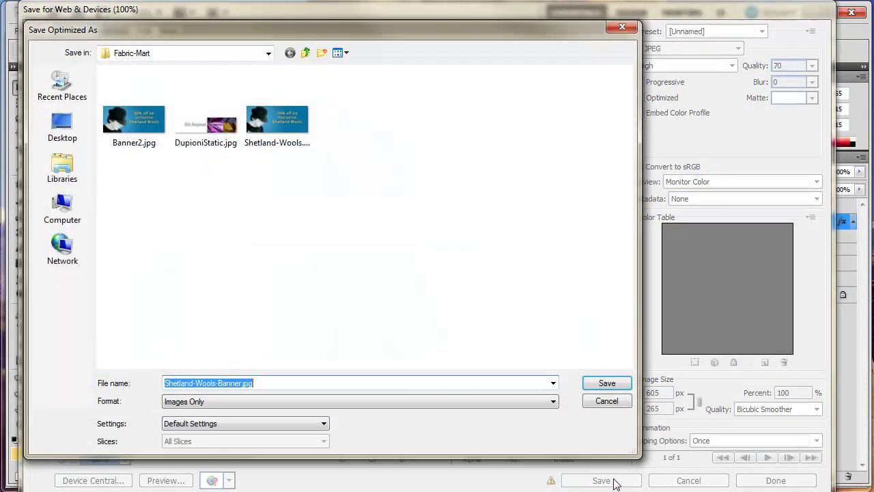
click(290, 137)
click(606, 383)
click(518, 274)
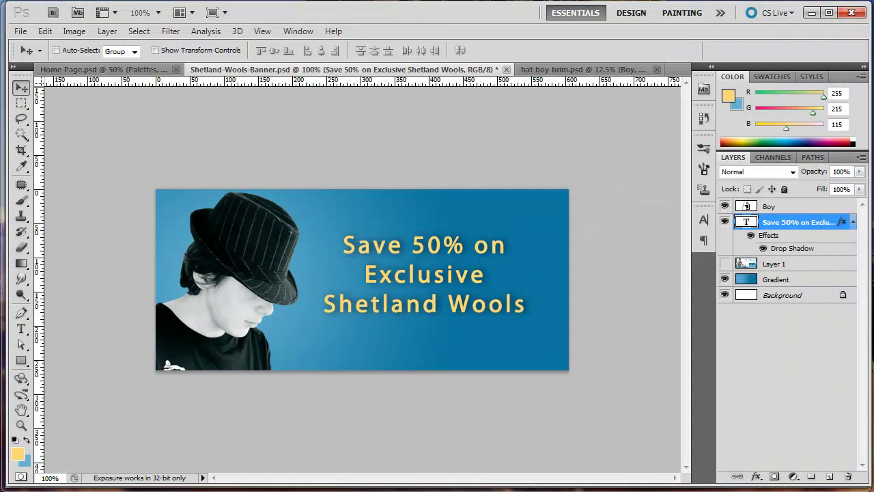
Step: Switch to the browser and open the Baby Banners page in the X-Cart store admin
click(811, 12)
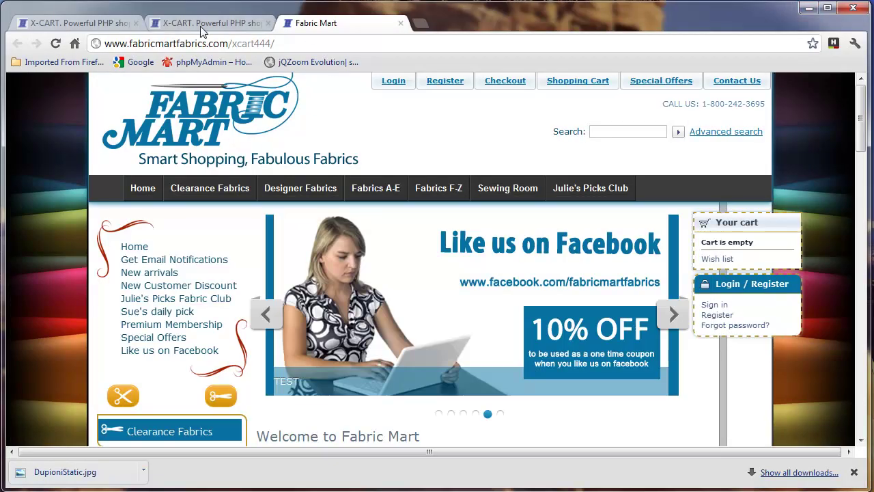
click(202, 25)
click(120, 26)
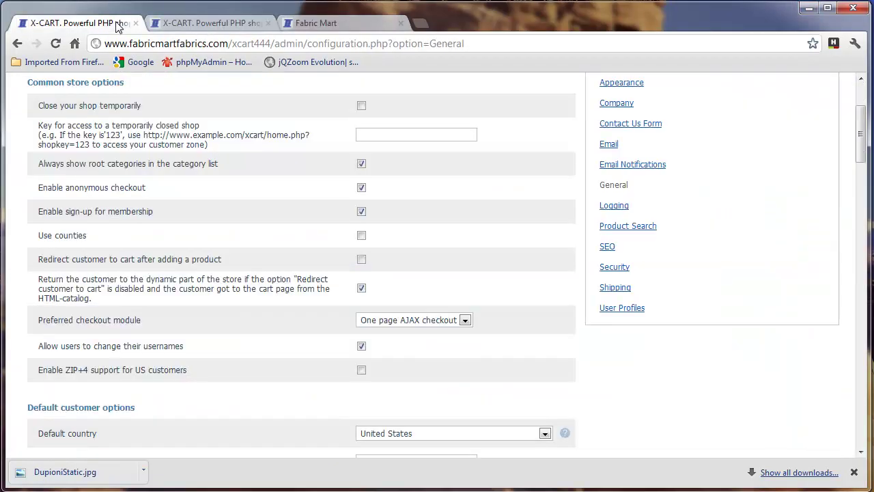
mouse_move(523, 116)
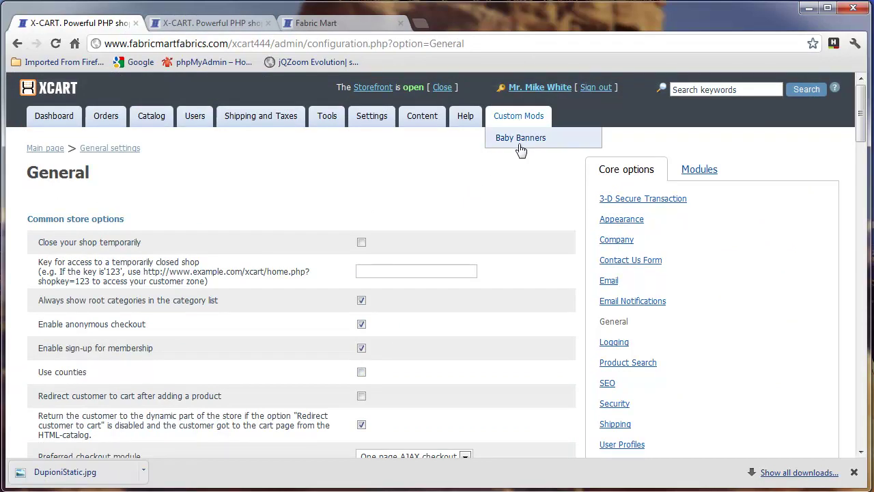
click(522, 144)
Step: Delete the old "50% off on Exclusive Shetland Wools" slider banner at position 60 from the banner list
scroll(572, 310, down, 15)
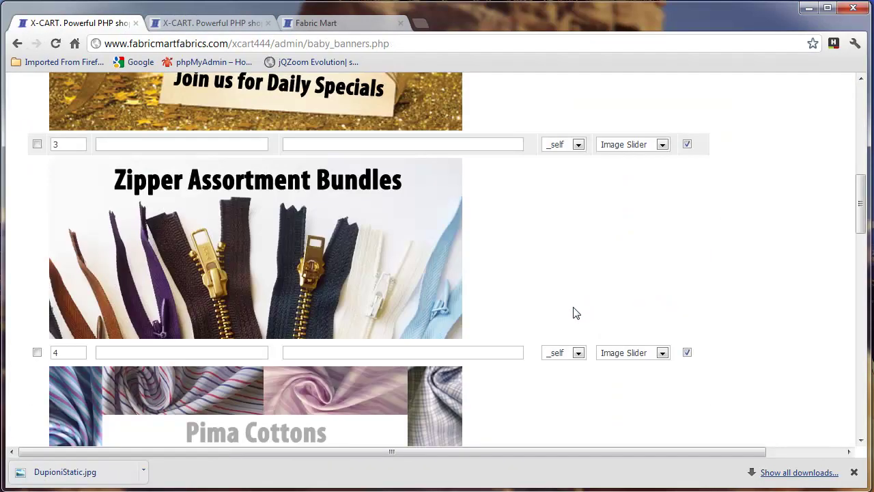
scroll(572, 313, up, 2)
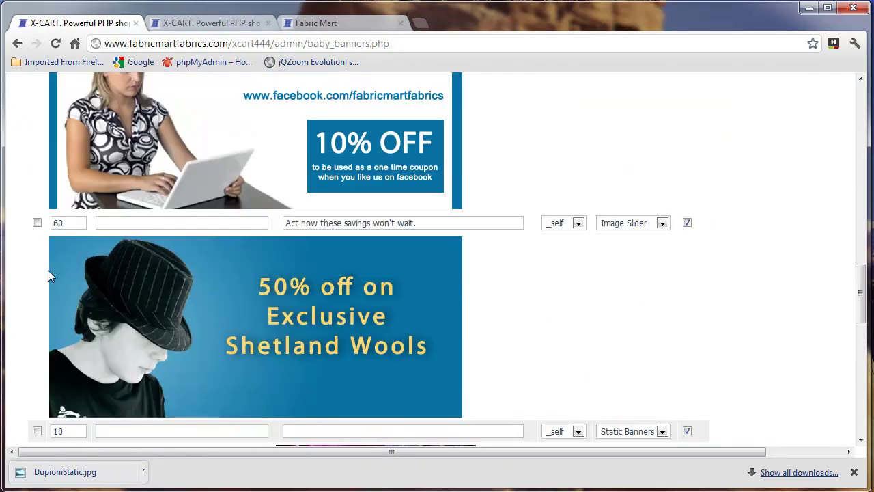
click(37, 223)
scroll(537, 322, down, 4)
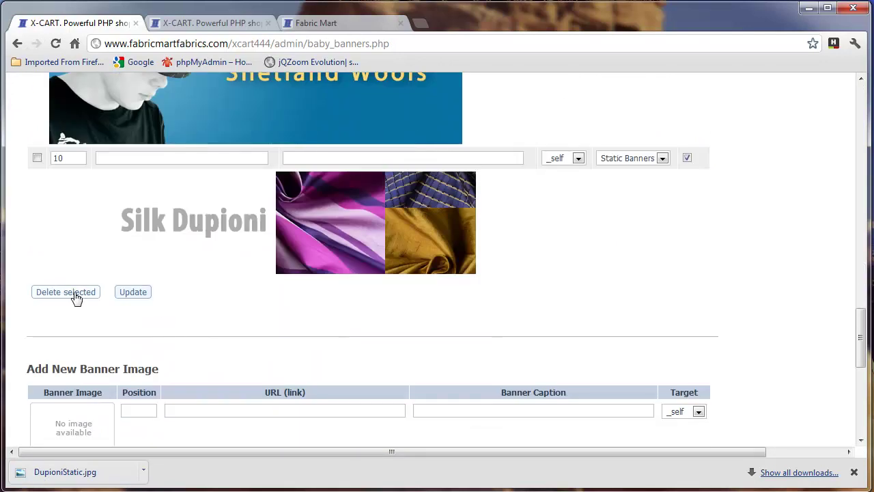
scroll(76, 298, up, 2)
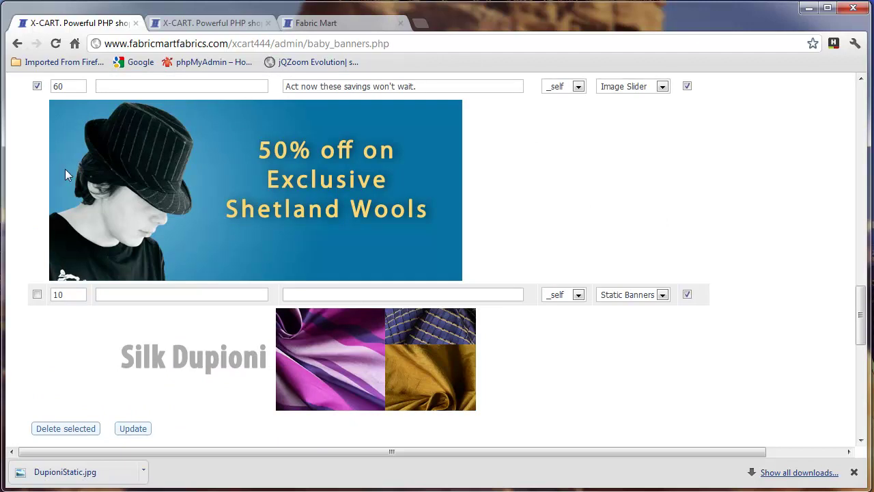
click(85, 432)
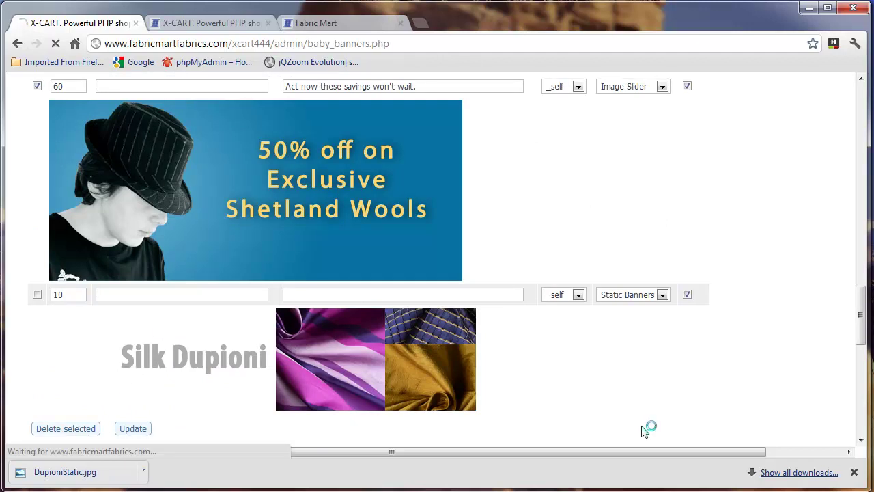
Step: Load Shetland-Wools.jpg from the local Fabric-Mart folder as the image for a new banner
scroll(498, 370, down, 20)
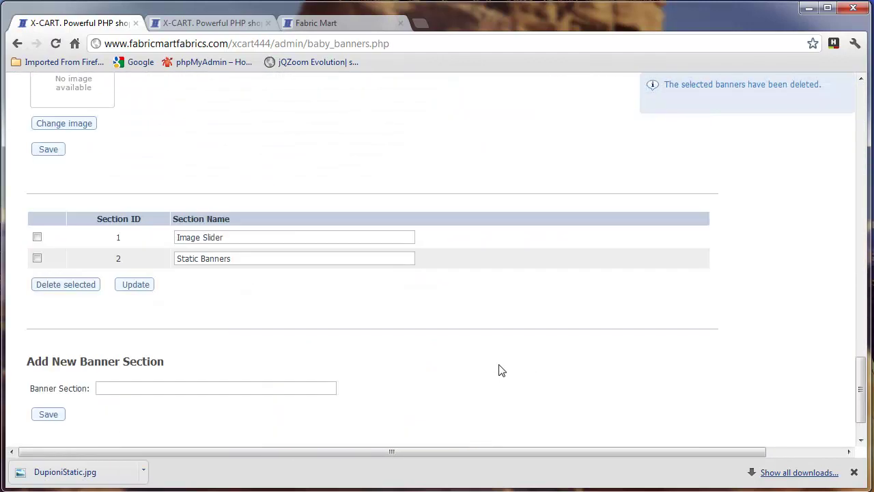
scroll(113, 376, up, 2)
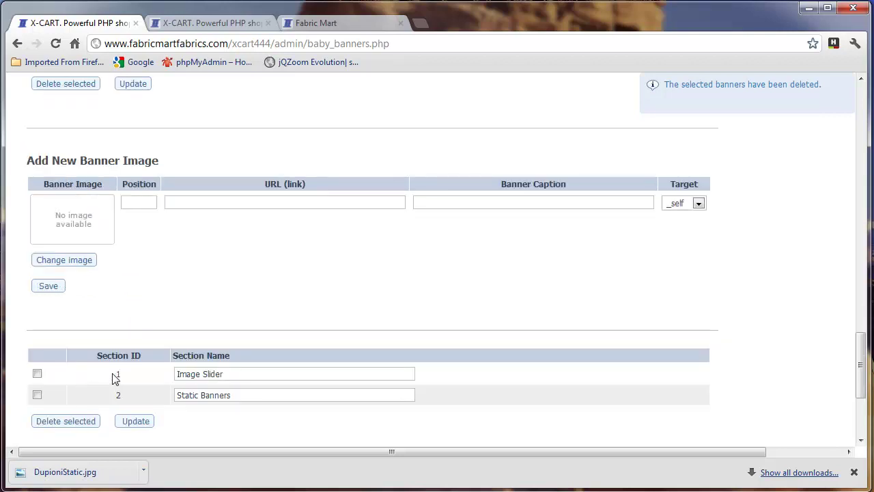
click(86, 259)
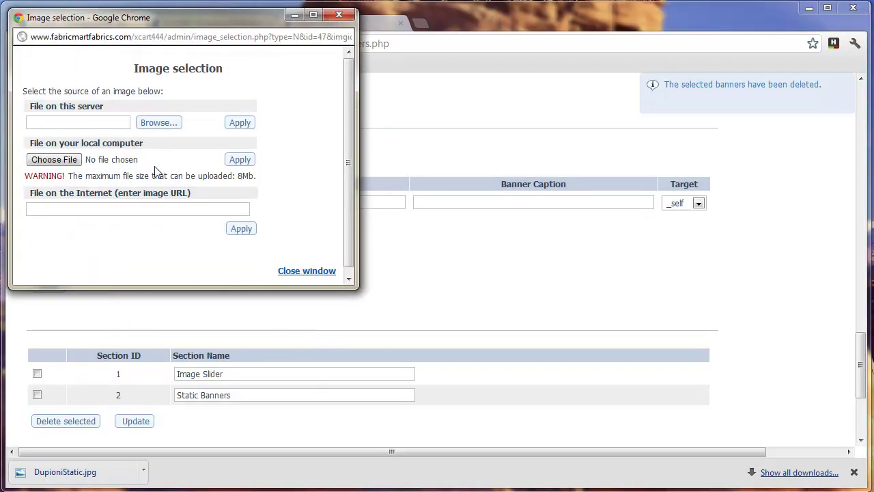
click(48, 160)
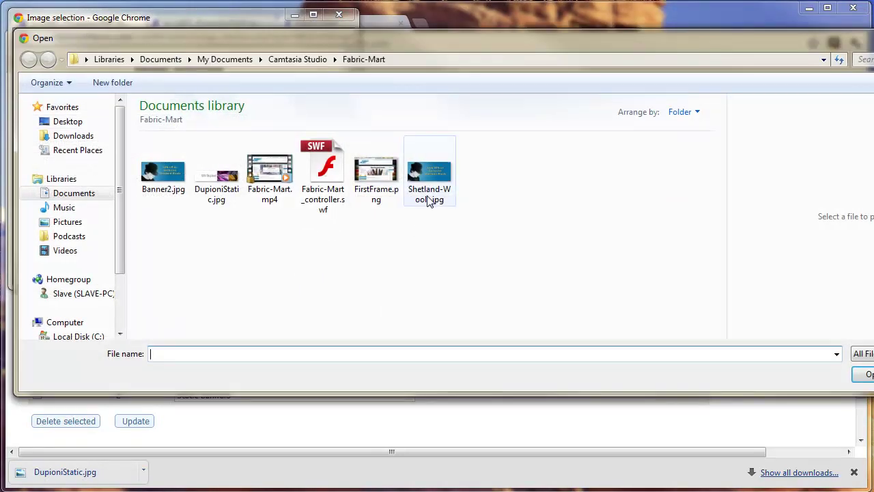
click(448, 199)
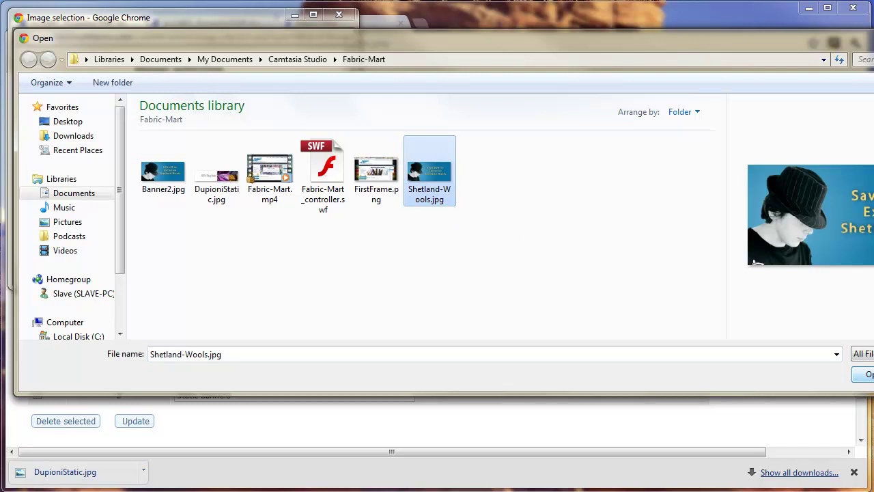
click(863, 374)
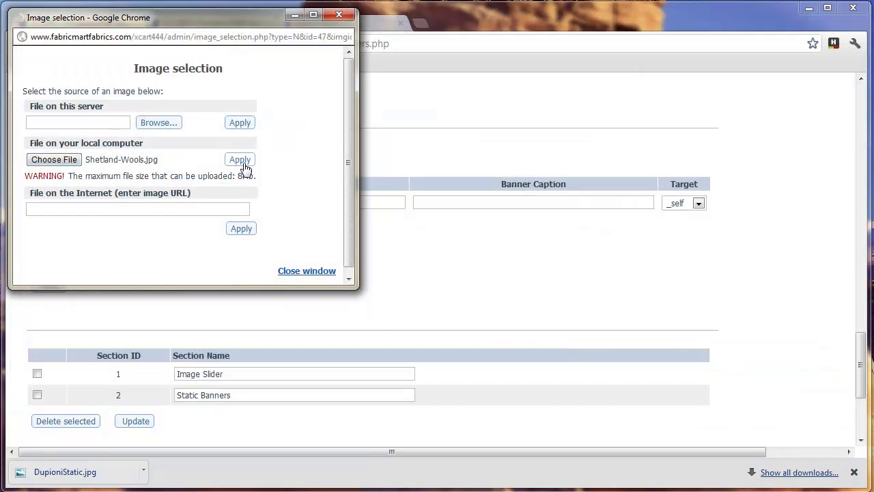
click(240, 160)
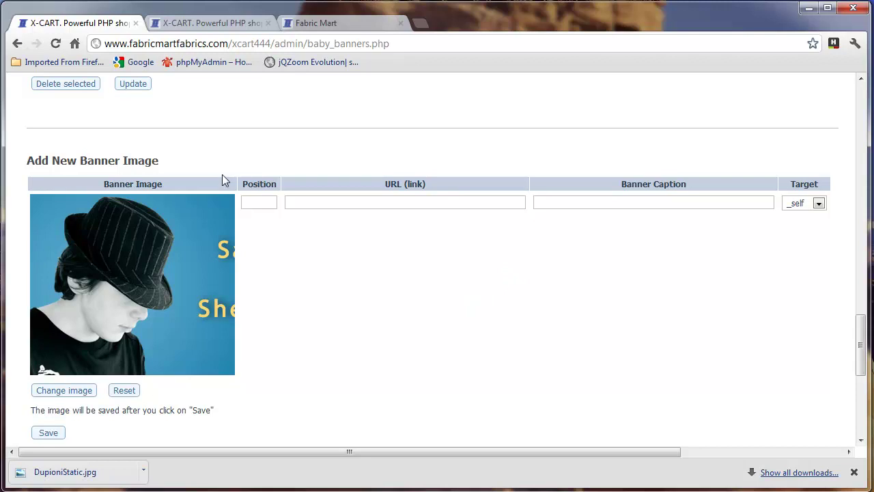
Step: Give the new banner position 60 and the caption "Act now to take advantage of these great savings.", and save it
click(264, 198)
text(60)
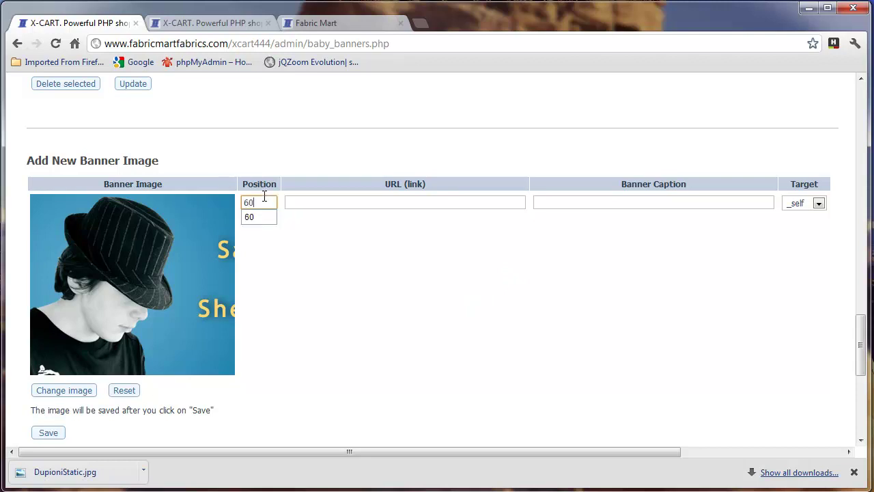
click(571, 203)
text(Act now )
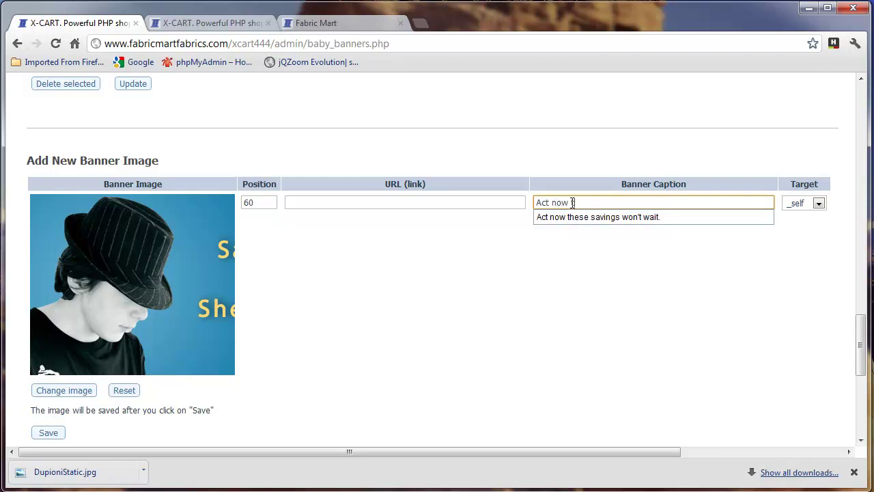
text(to take a)
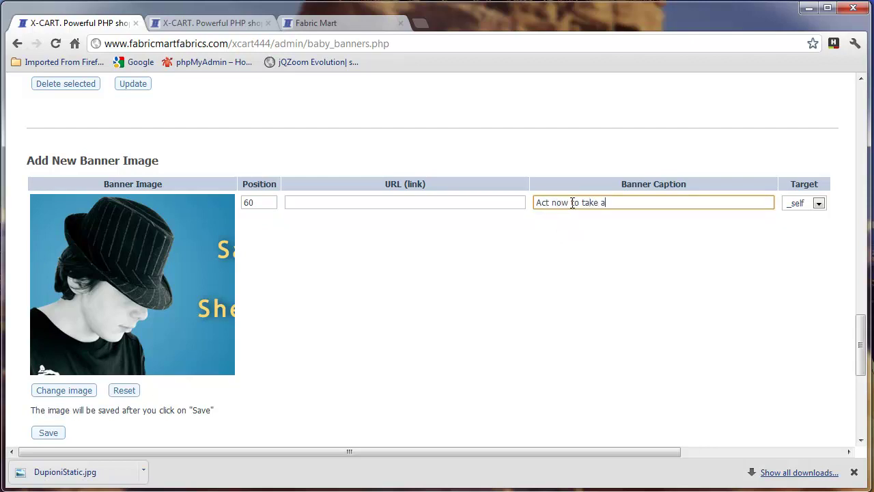
text(dvantage of these great sa)
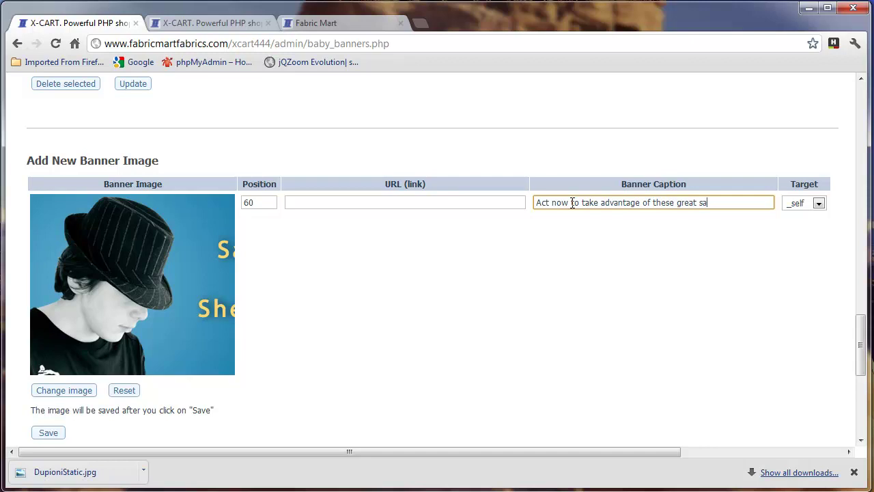
text(vings.)
scroll(282, 395, down, 2)
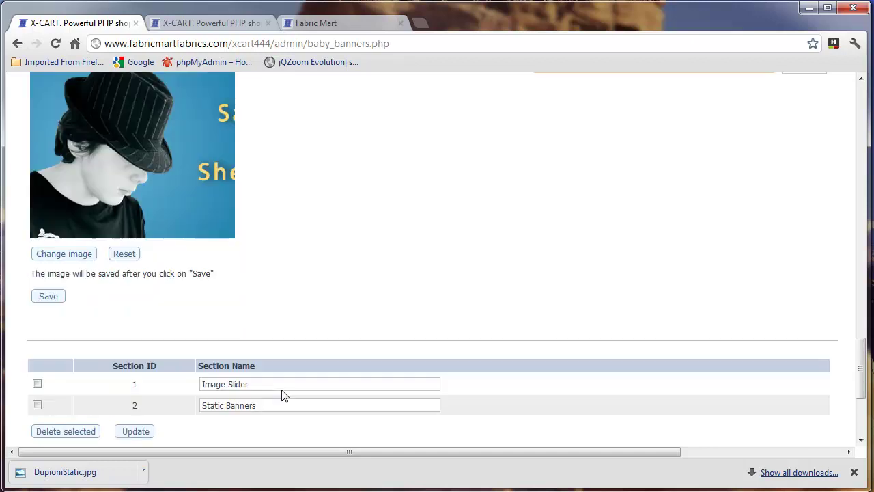
click(51, 297)
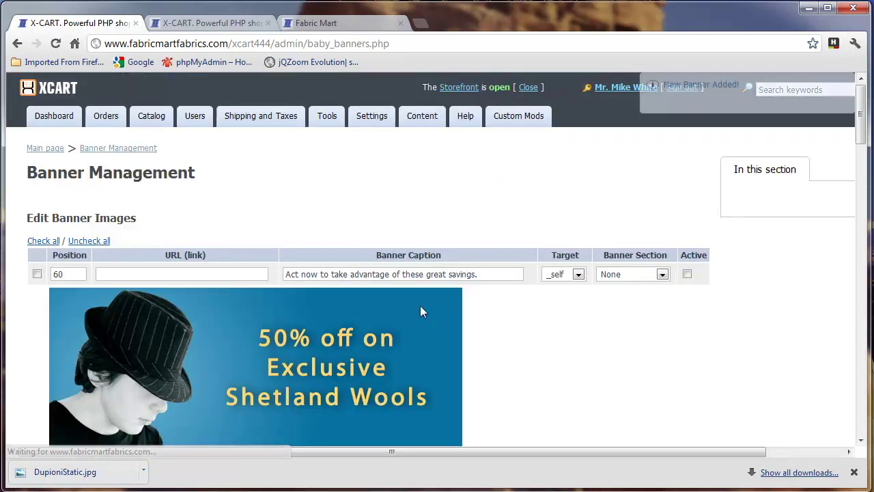
Step: Assign the new Shetland Wools banner to the Image Slider section, make it active, and update the banner list
scroll(592, 335, down, 2)
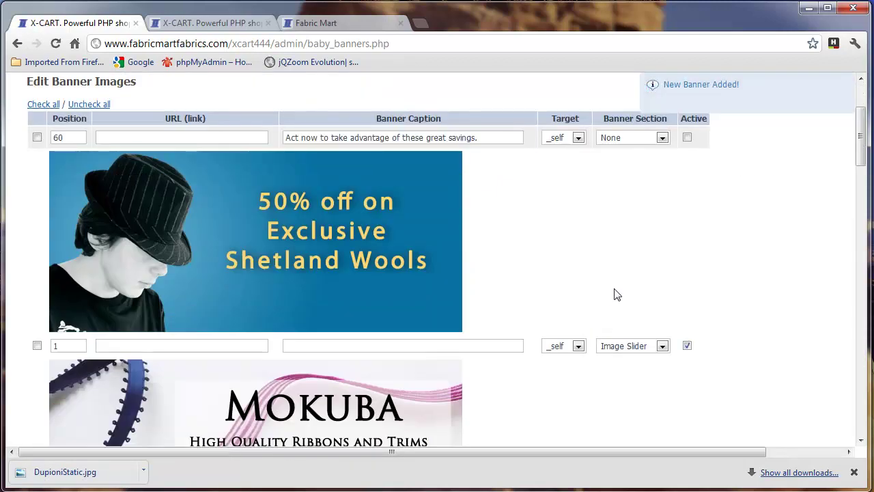
click(663, 139)
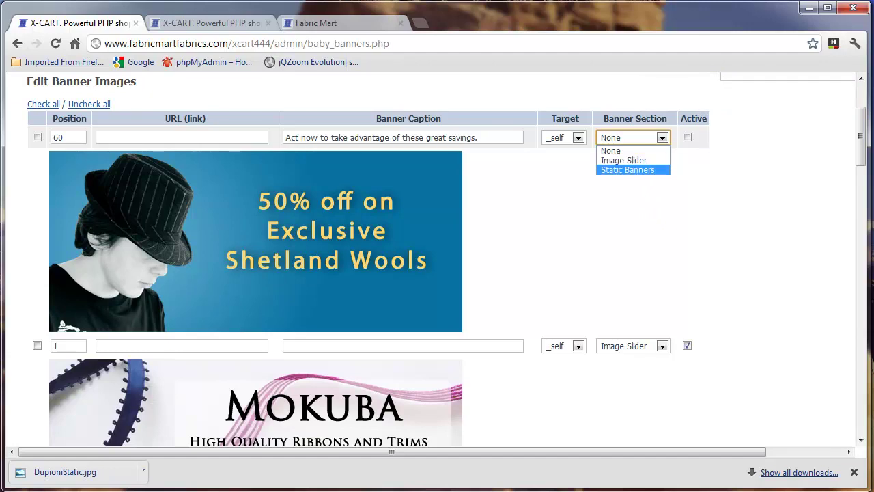
key(Escape)
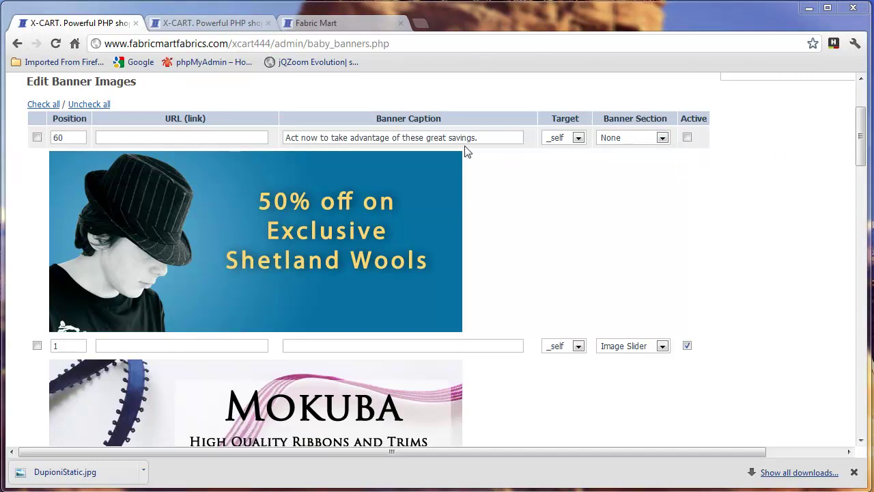
click(662, 138)
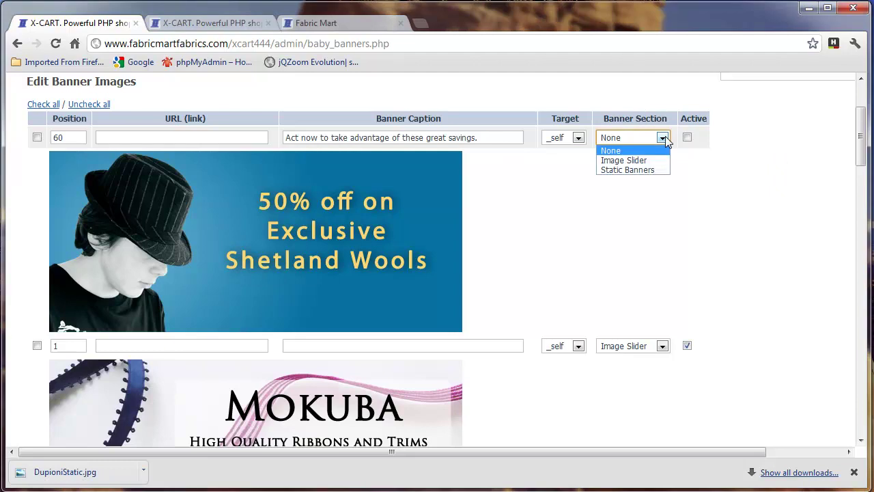
click(639, 161)
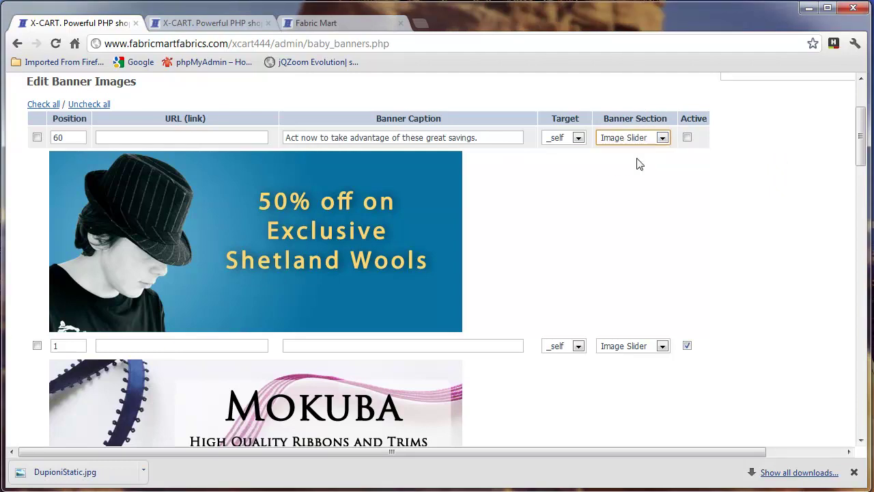
click(686, 139)
scroll(630, 289, down, 20)
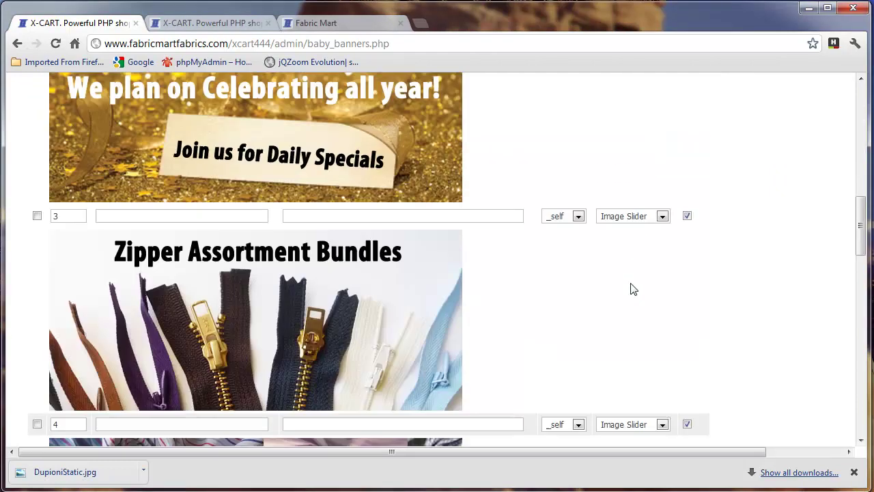
scroll(273, 287, up, 2)
scroll(205, 259, up, 2)
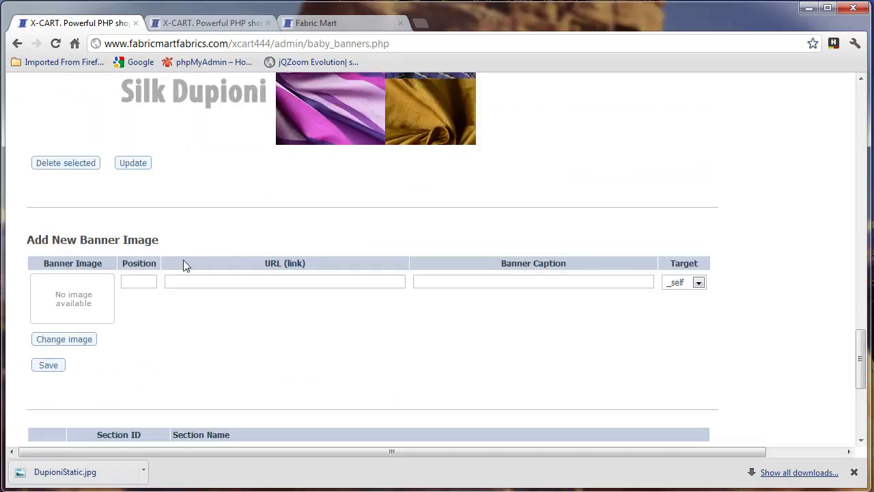
click(137, 162)
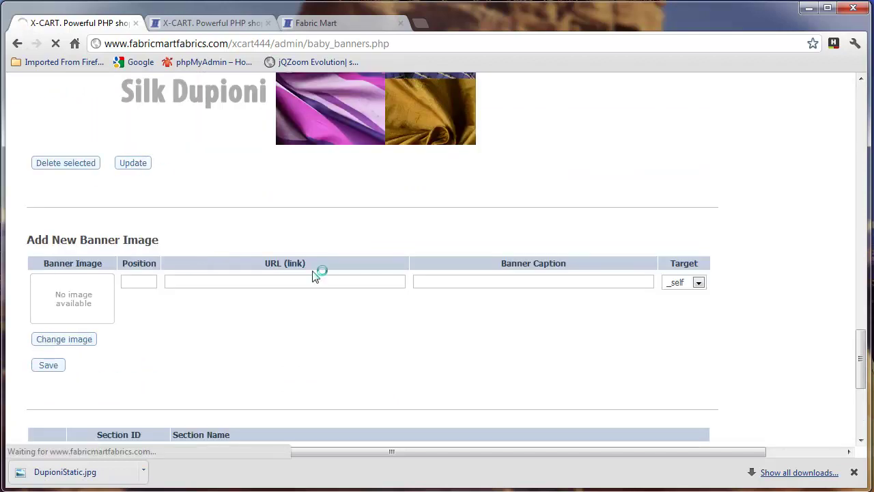
Step: Review the Shetland Wools entry in the updated banner list, and view its slide on the reloaded Fabric Mart storefront
scroll(382, 321, down, 15)
scroll(381, 319, down, 5)
scroll(335, 297, up, 5)
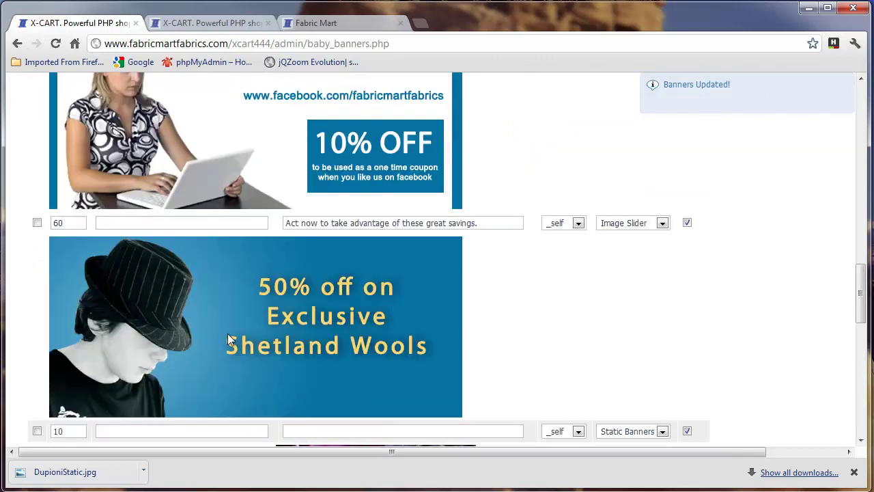
scroll(231, 329, up, 2)
scroll(255, 346, down, 2)
scroll(239, 319, up, 4)
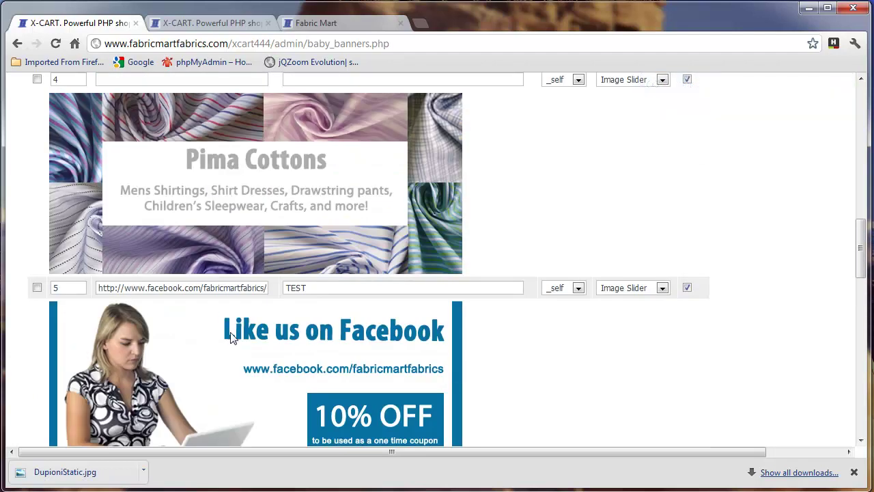
click(315, 23)
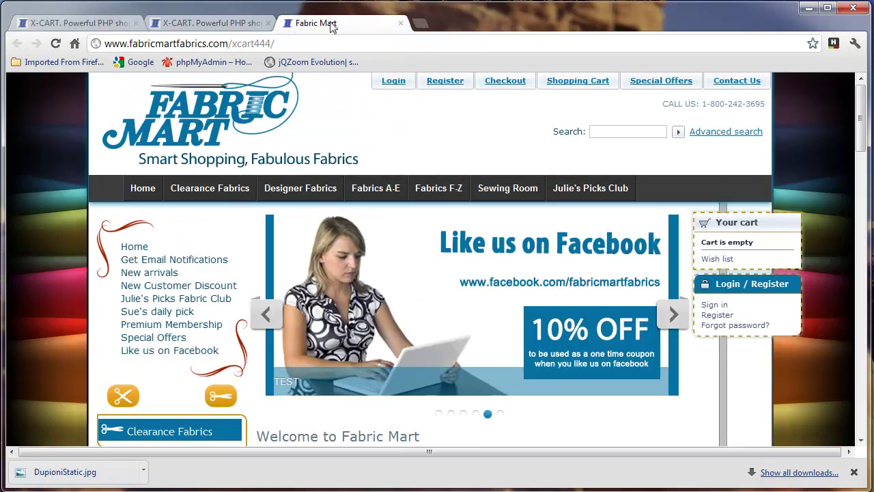
click(55, 43)
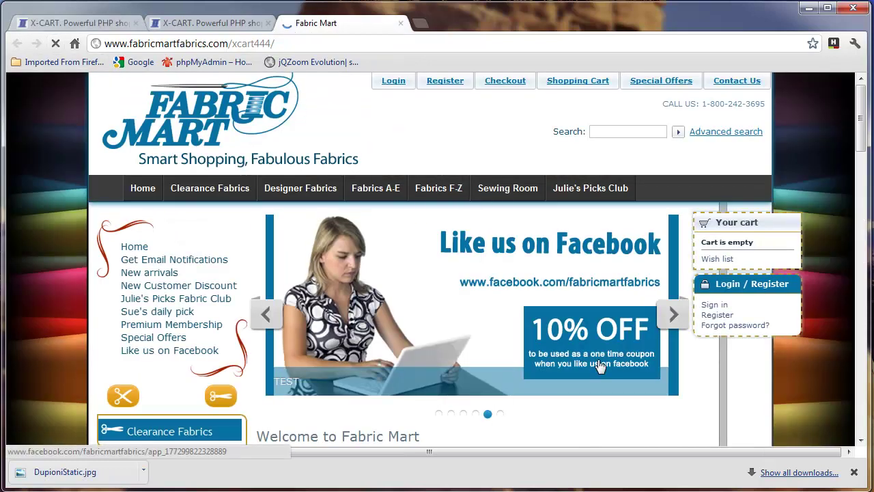
scroll(600, 359, down, 2)
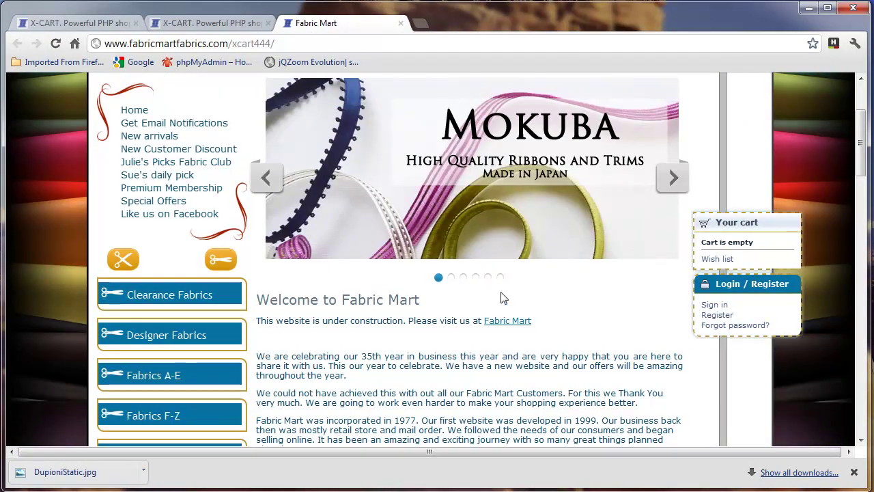
click(500, 277)
scroll(574, 372, up, 2)
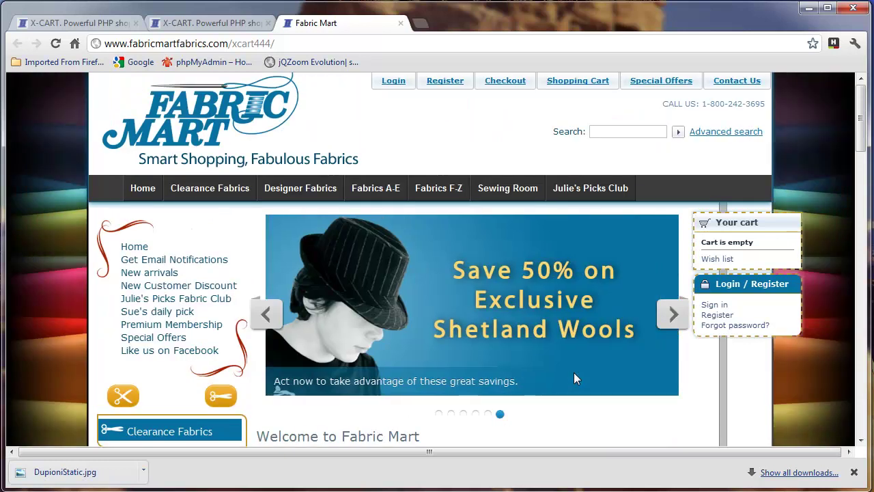